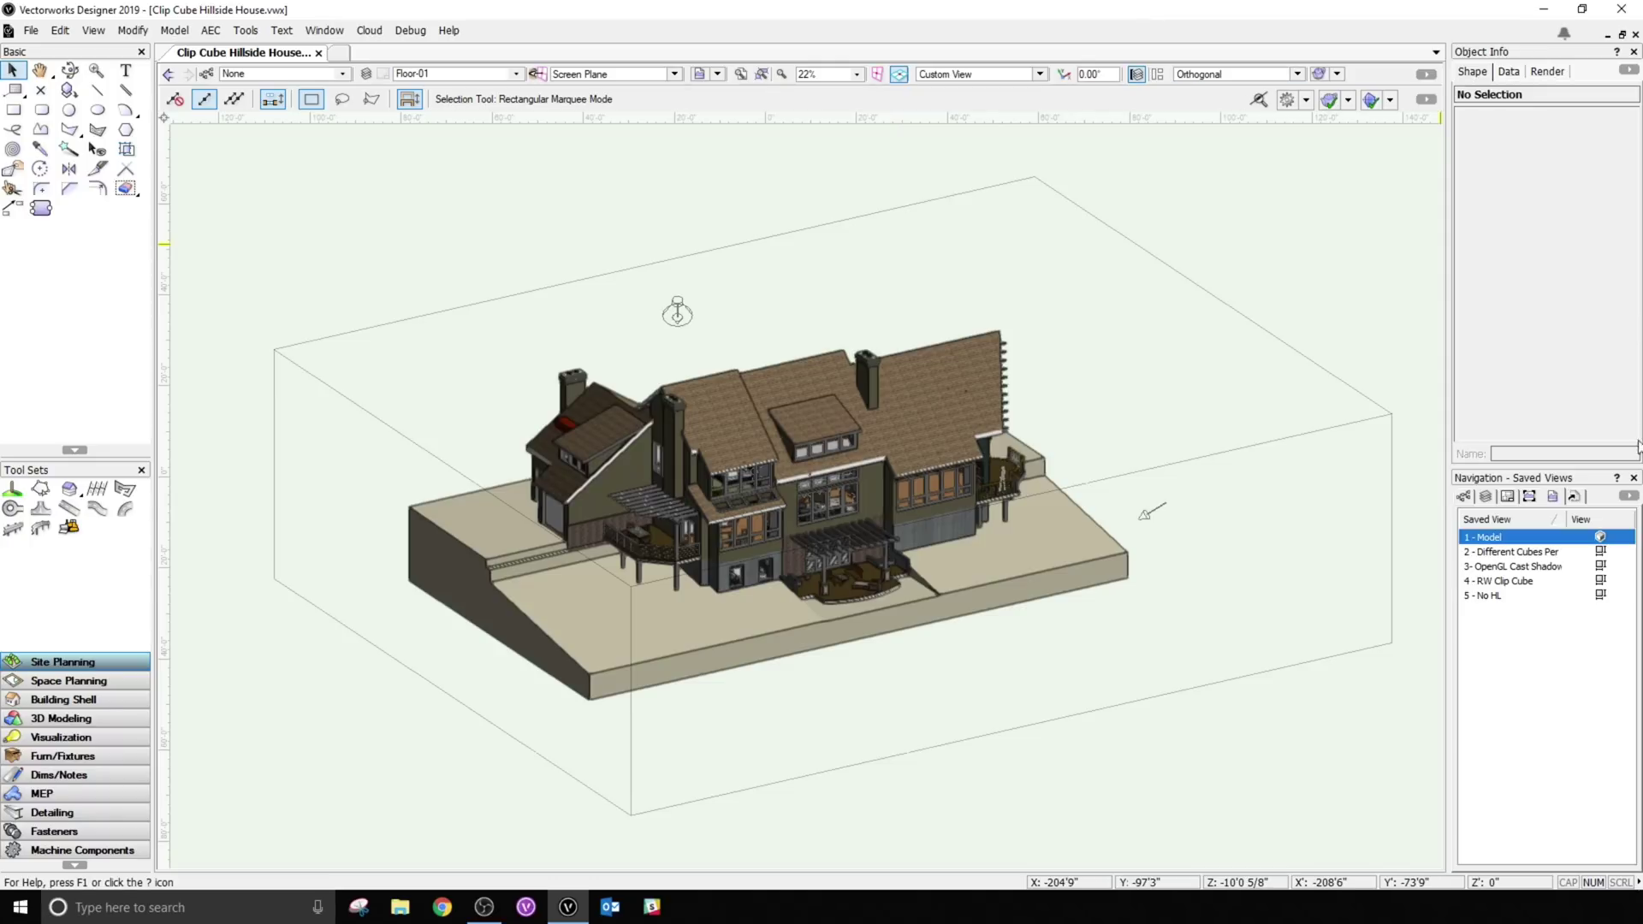
- Expand the Clip Cube into a large box enclosing the whole hillside house and site
left_click(949, 746)
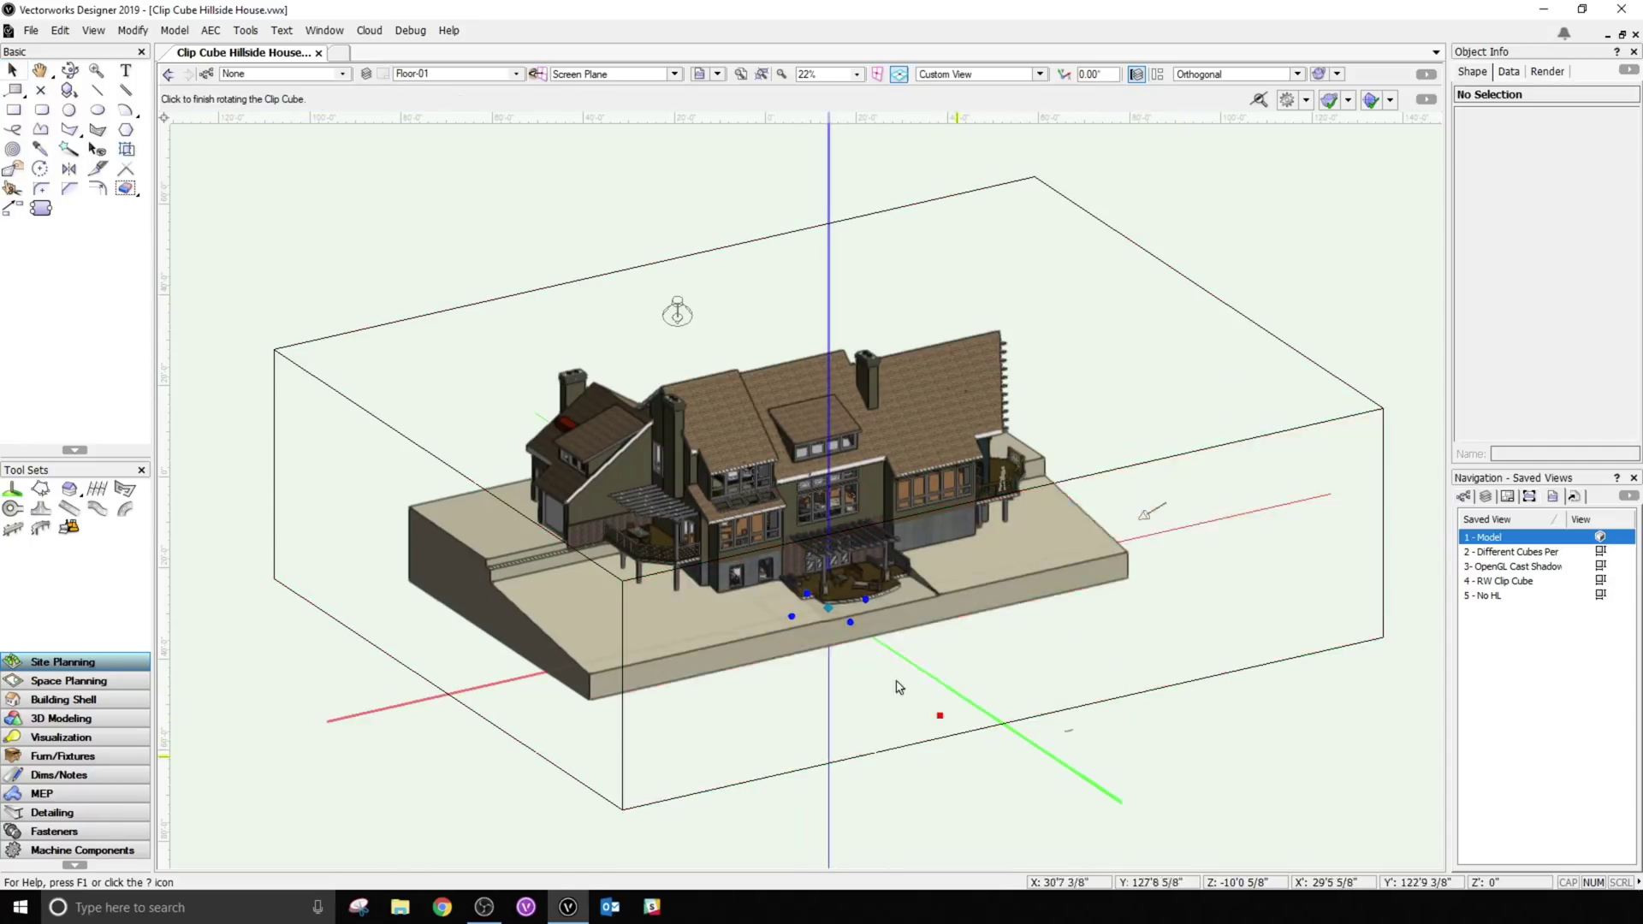
left_click(803, 567)
scroll(774, 498, "up", 5)
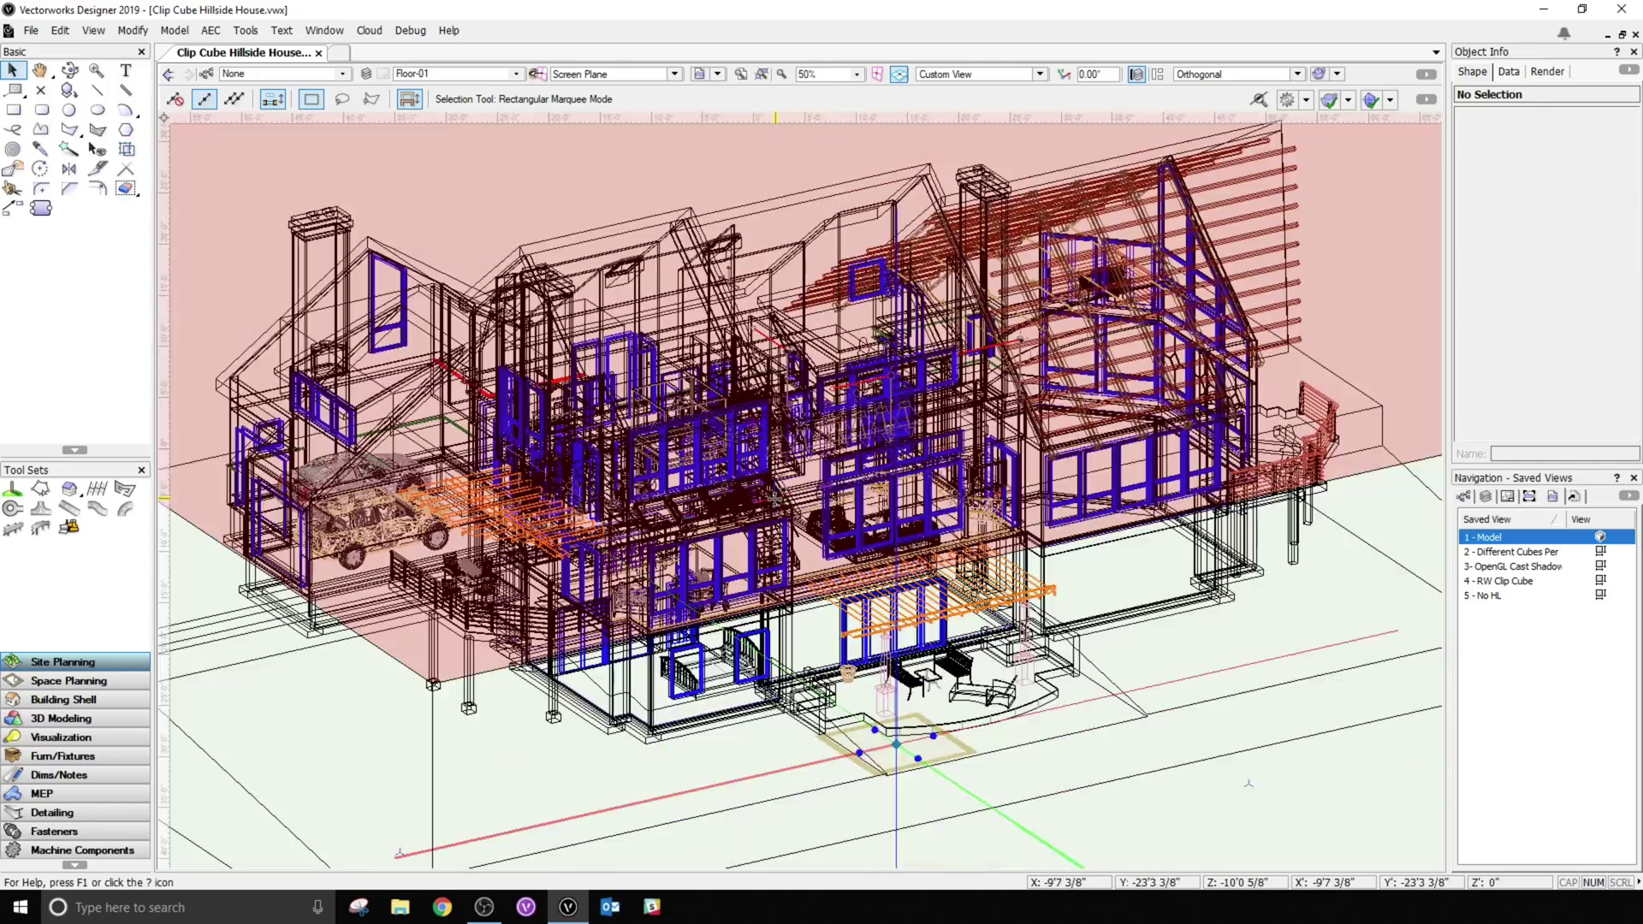
middle_click_drag(775, 498, 618, 124, "shift")
- Zoom in and out to inspect the house inside the cube, then return to the Selection tool
scroll(644, 248, "up", 2)
scroll(618, 124, "down", 3)
scroll(618, 125, "up", 6)
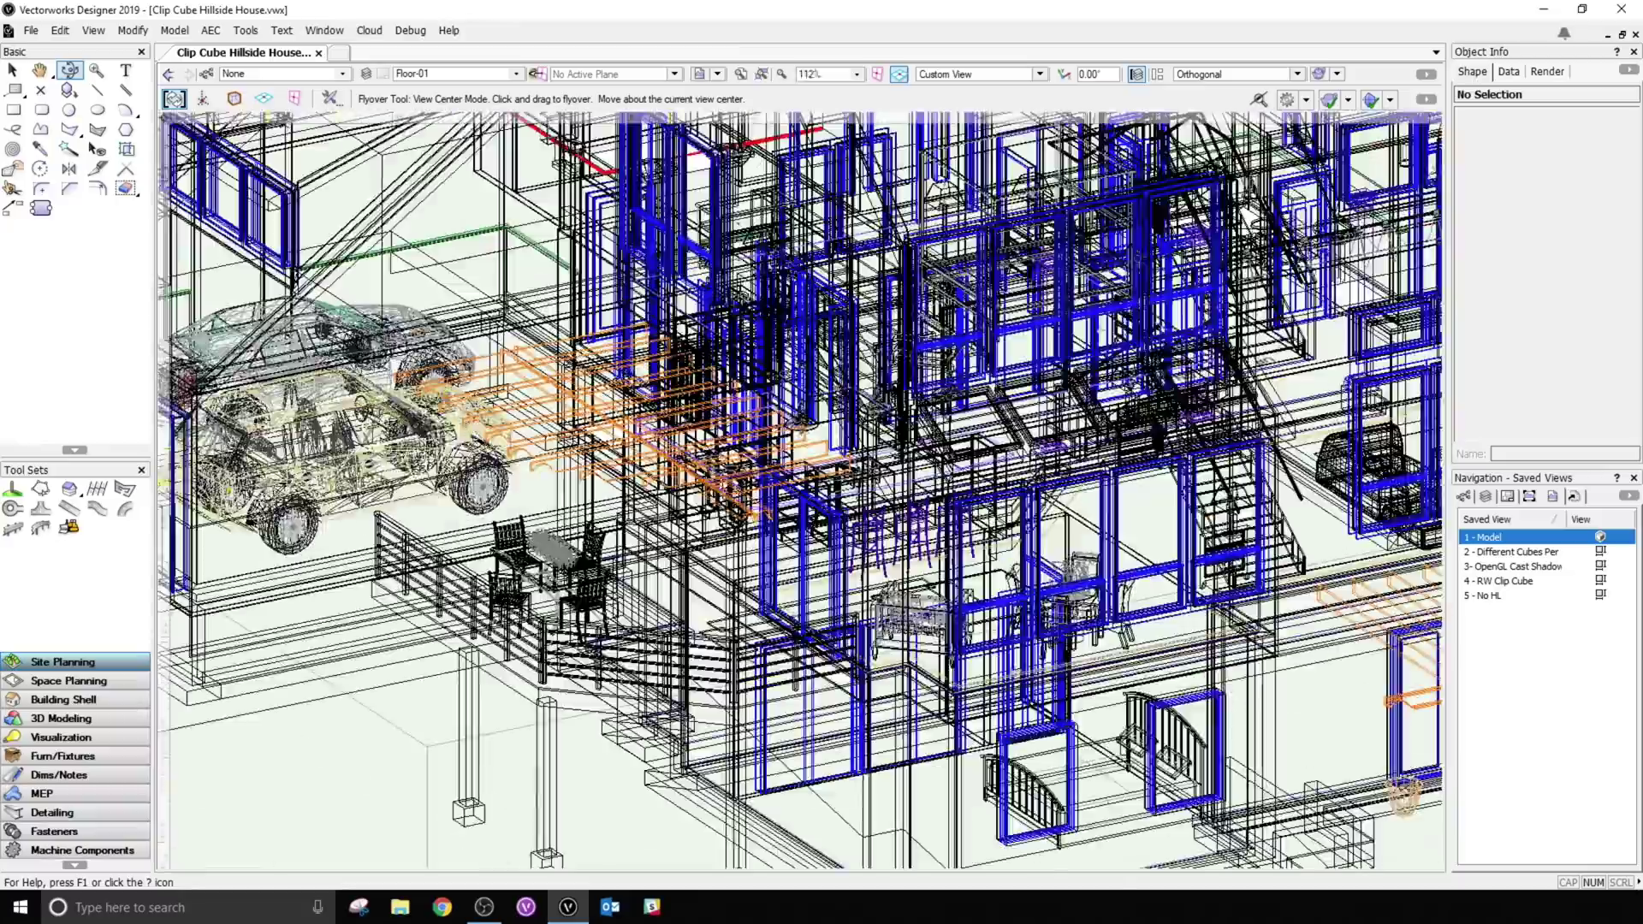
scroll(695, 291, "down", 3)
scroll(694, 291, "up", 2)
scroll(695, 291, "down", 5)
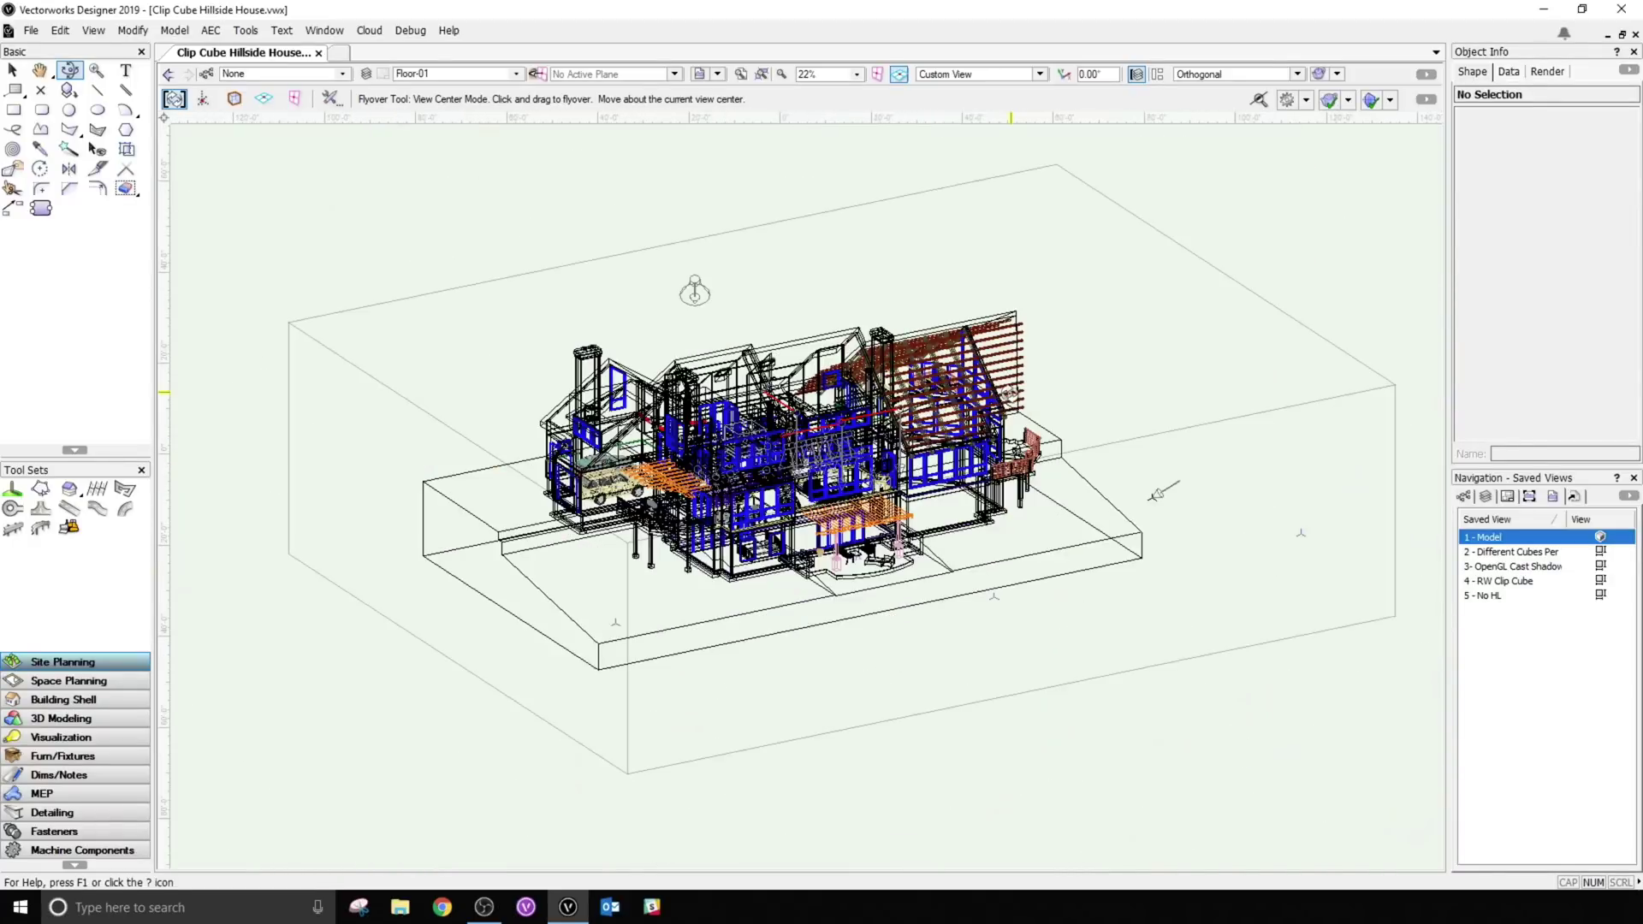
left_click(13, 69)
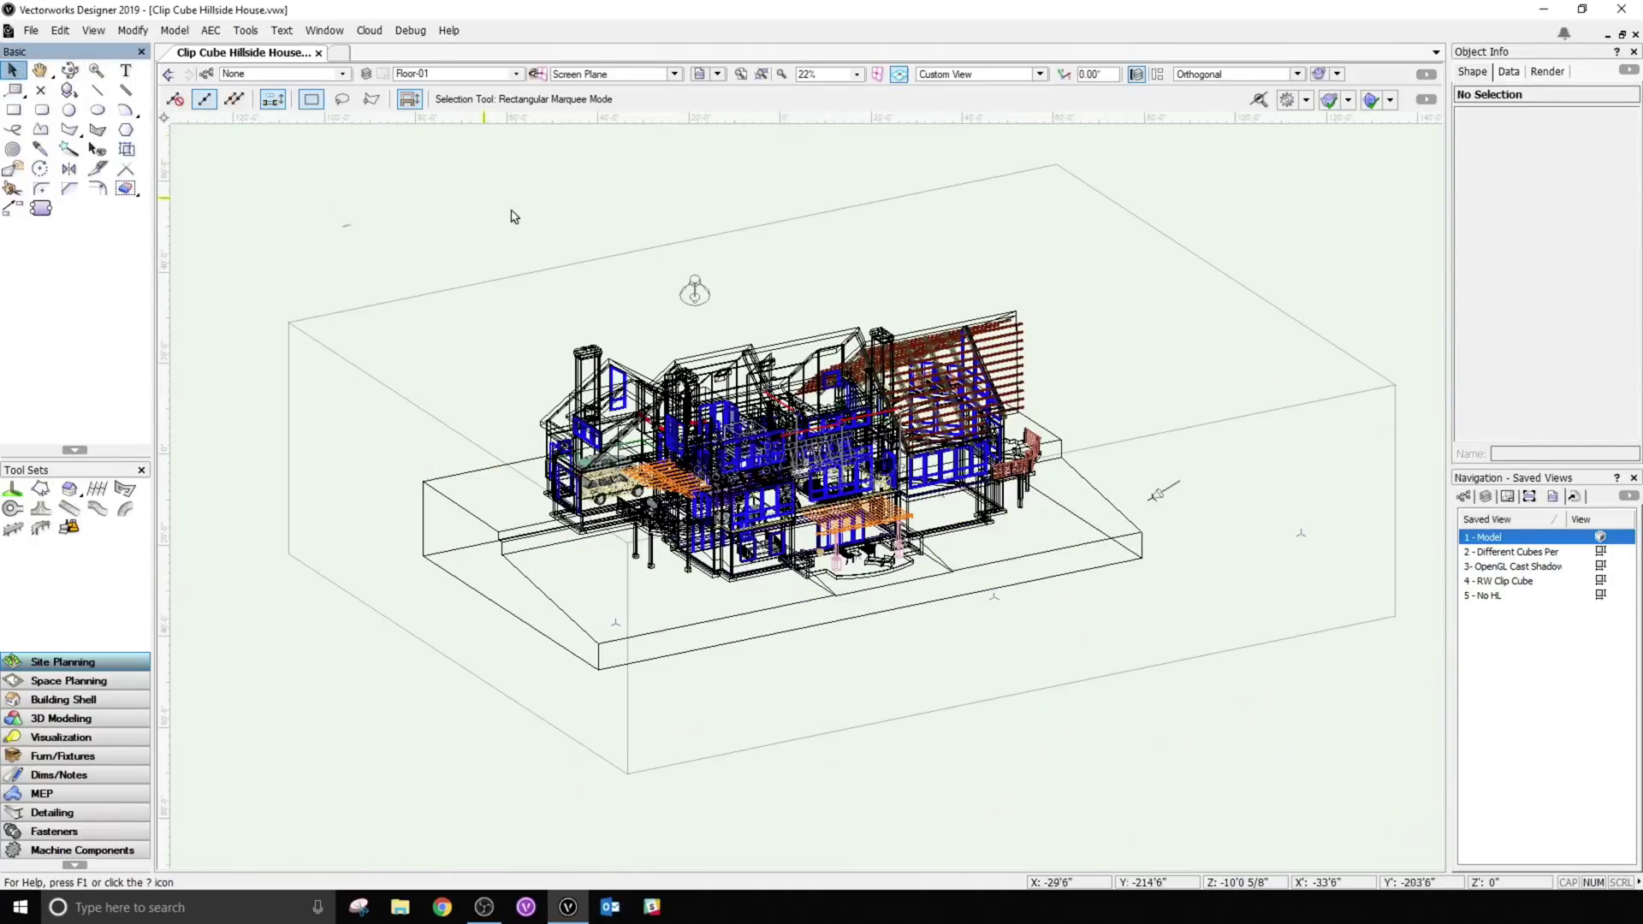
- Push the Clip Cube's front face and an adjacent face inward over the house
left_click(980, 700)
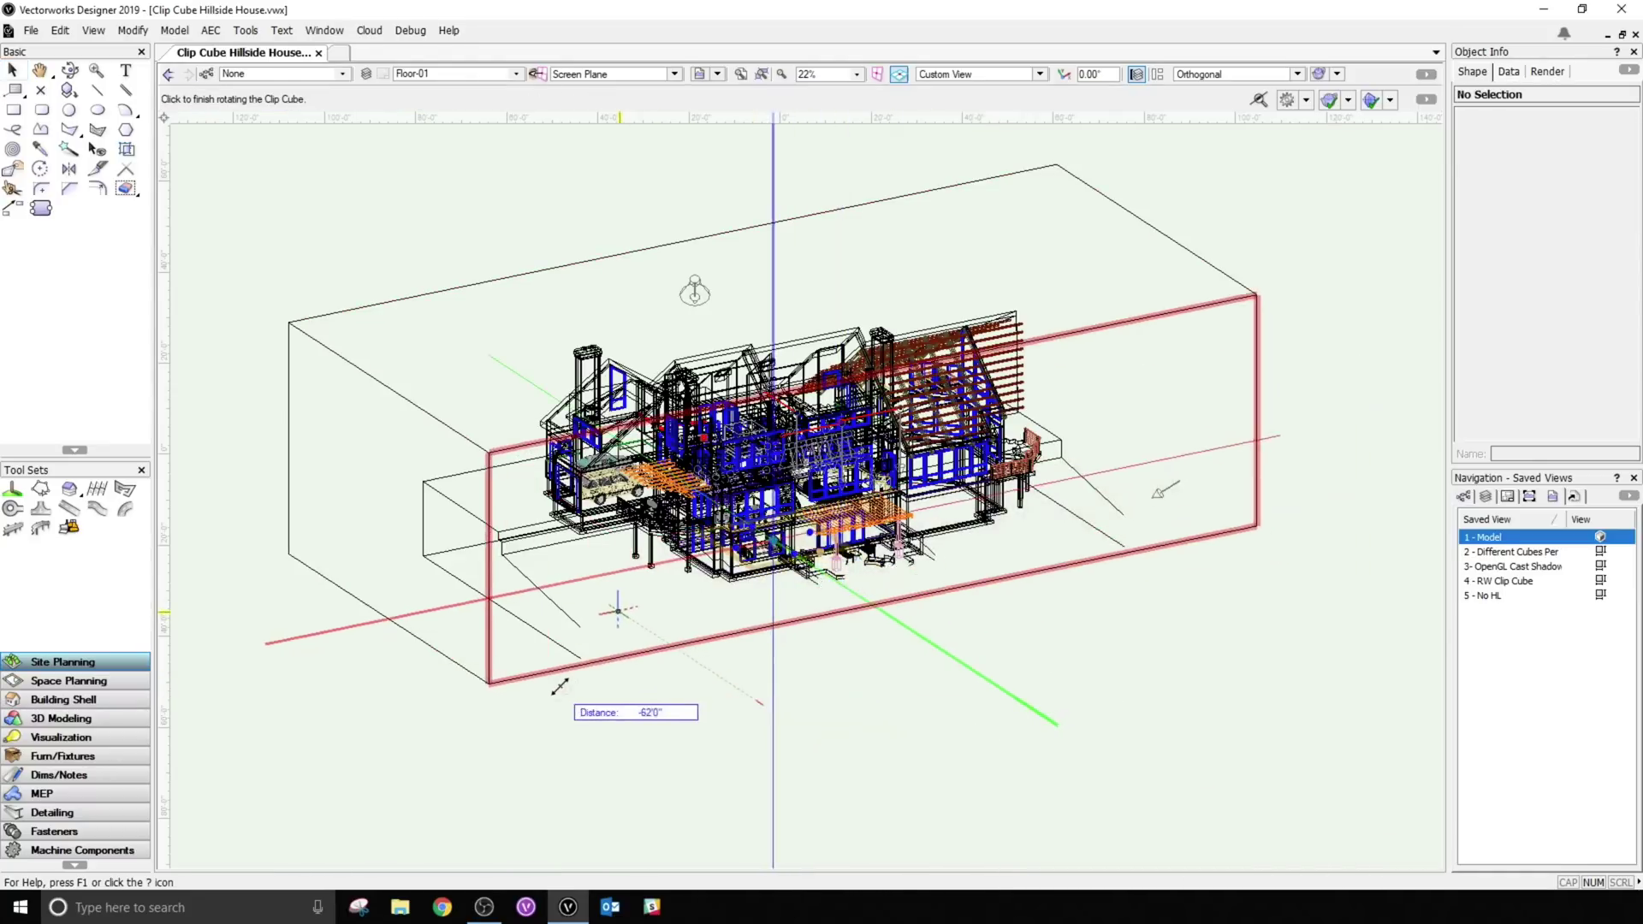
left_click(552, 689)
left_click(516, 608)
left_click(510, 603)
- Lower the top face and pull the right face left, leaving only the lower floor
left_click(757, 257)
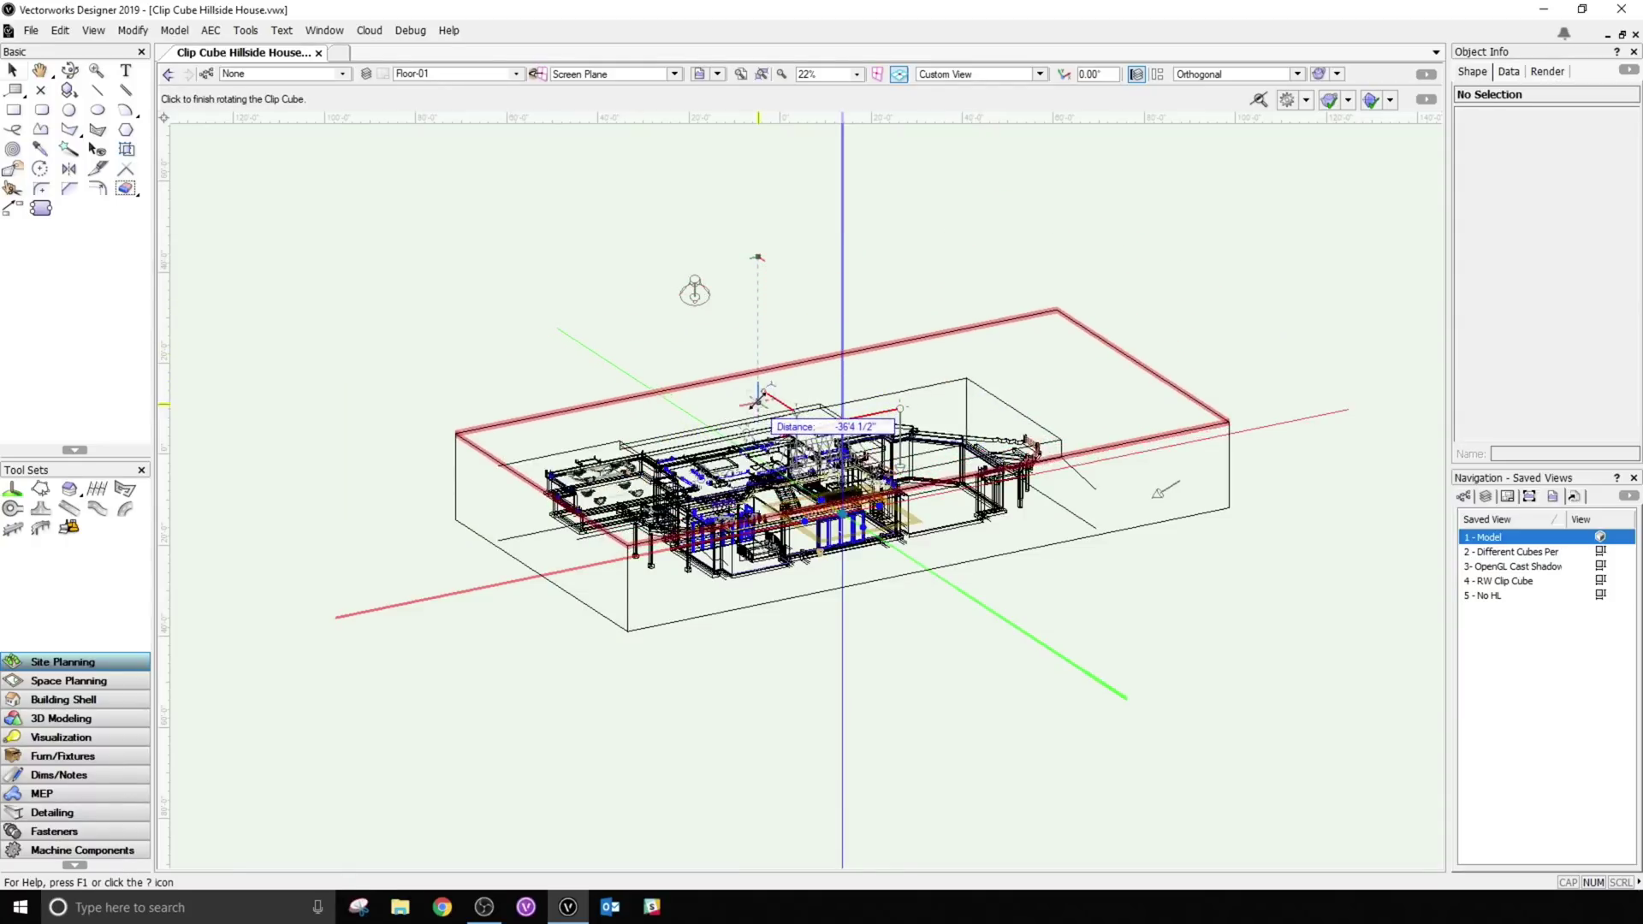
left_click(757, 398)
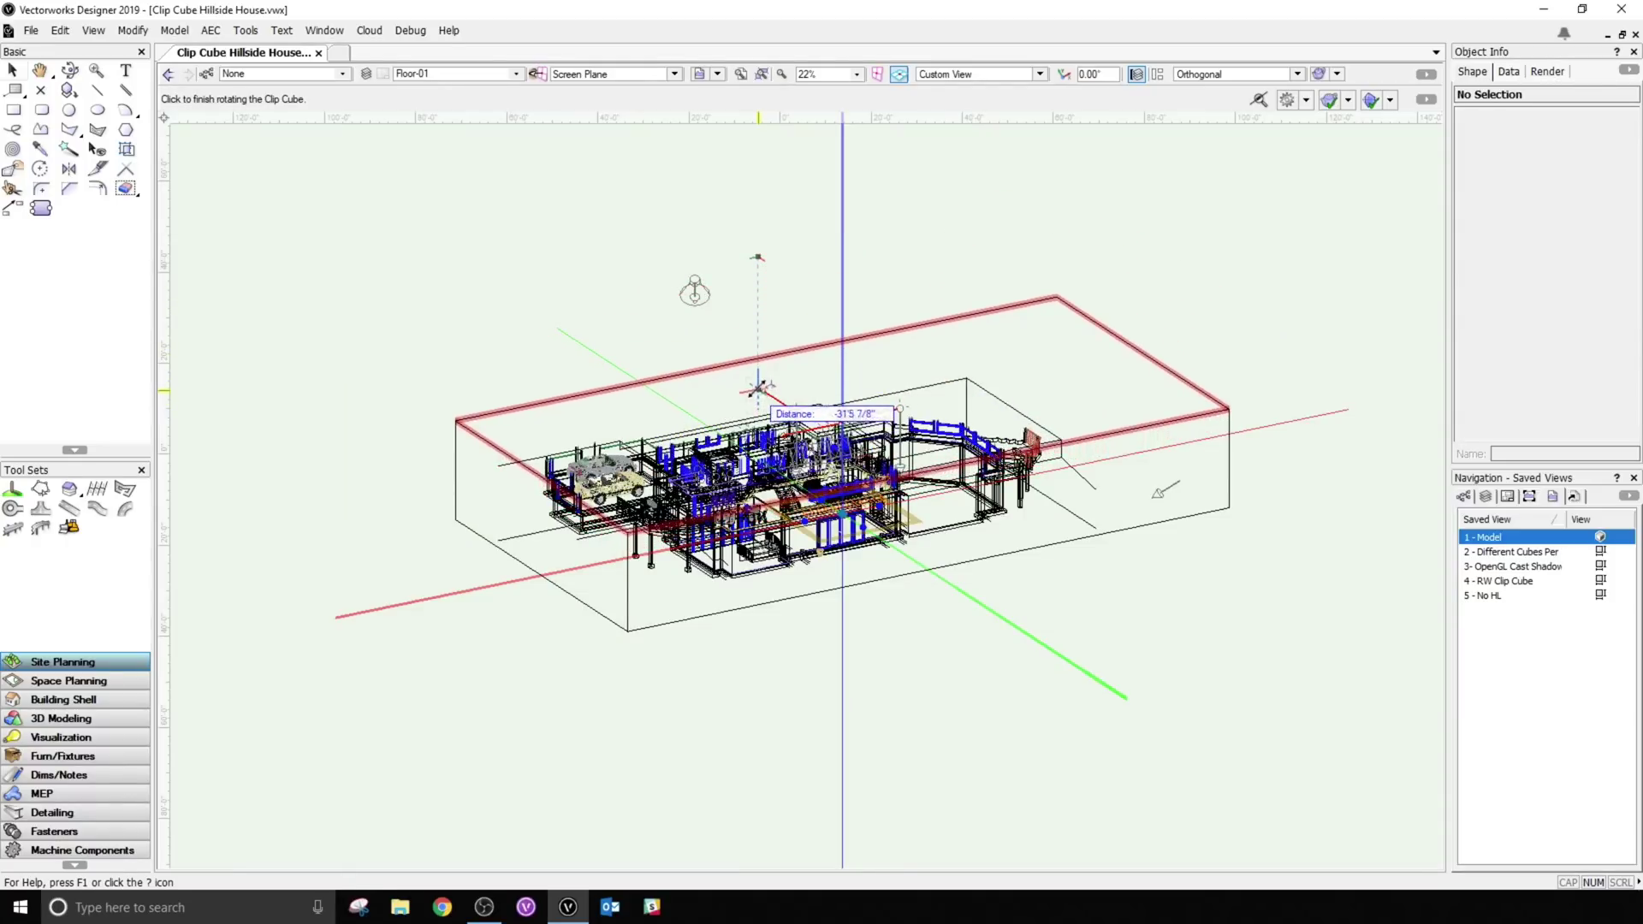
left_click(1223, 422)
left_click(1035, 479)
scroll(936, 621, "up", 4)
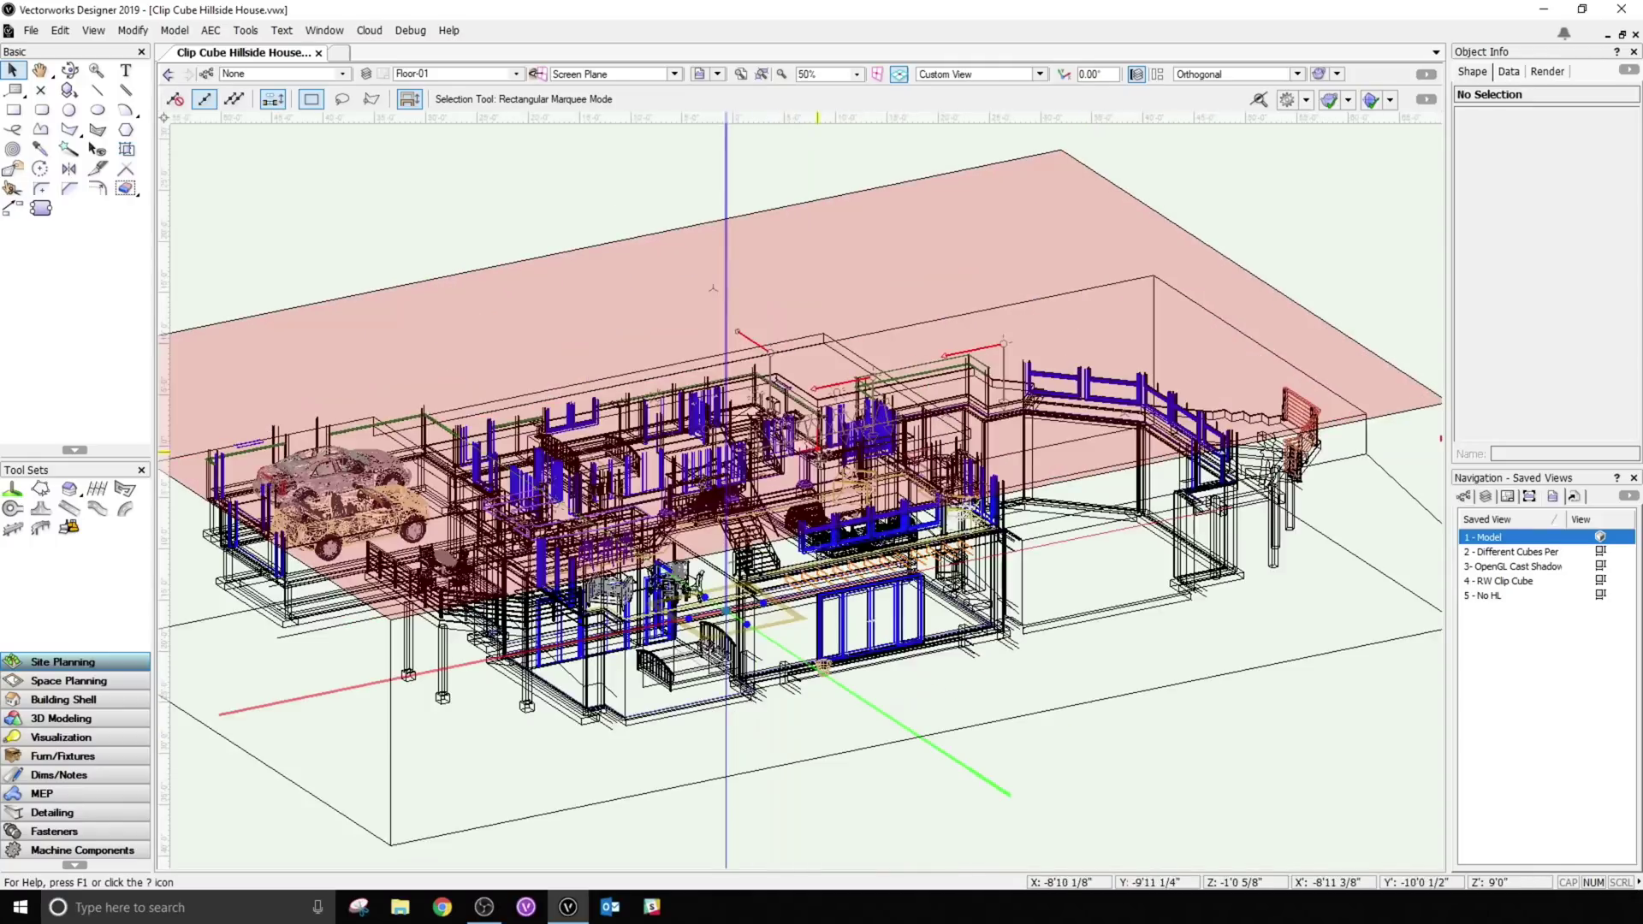
scroll(822, 465, "down", 3)
scroll(823, 464, "up", 1)
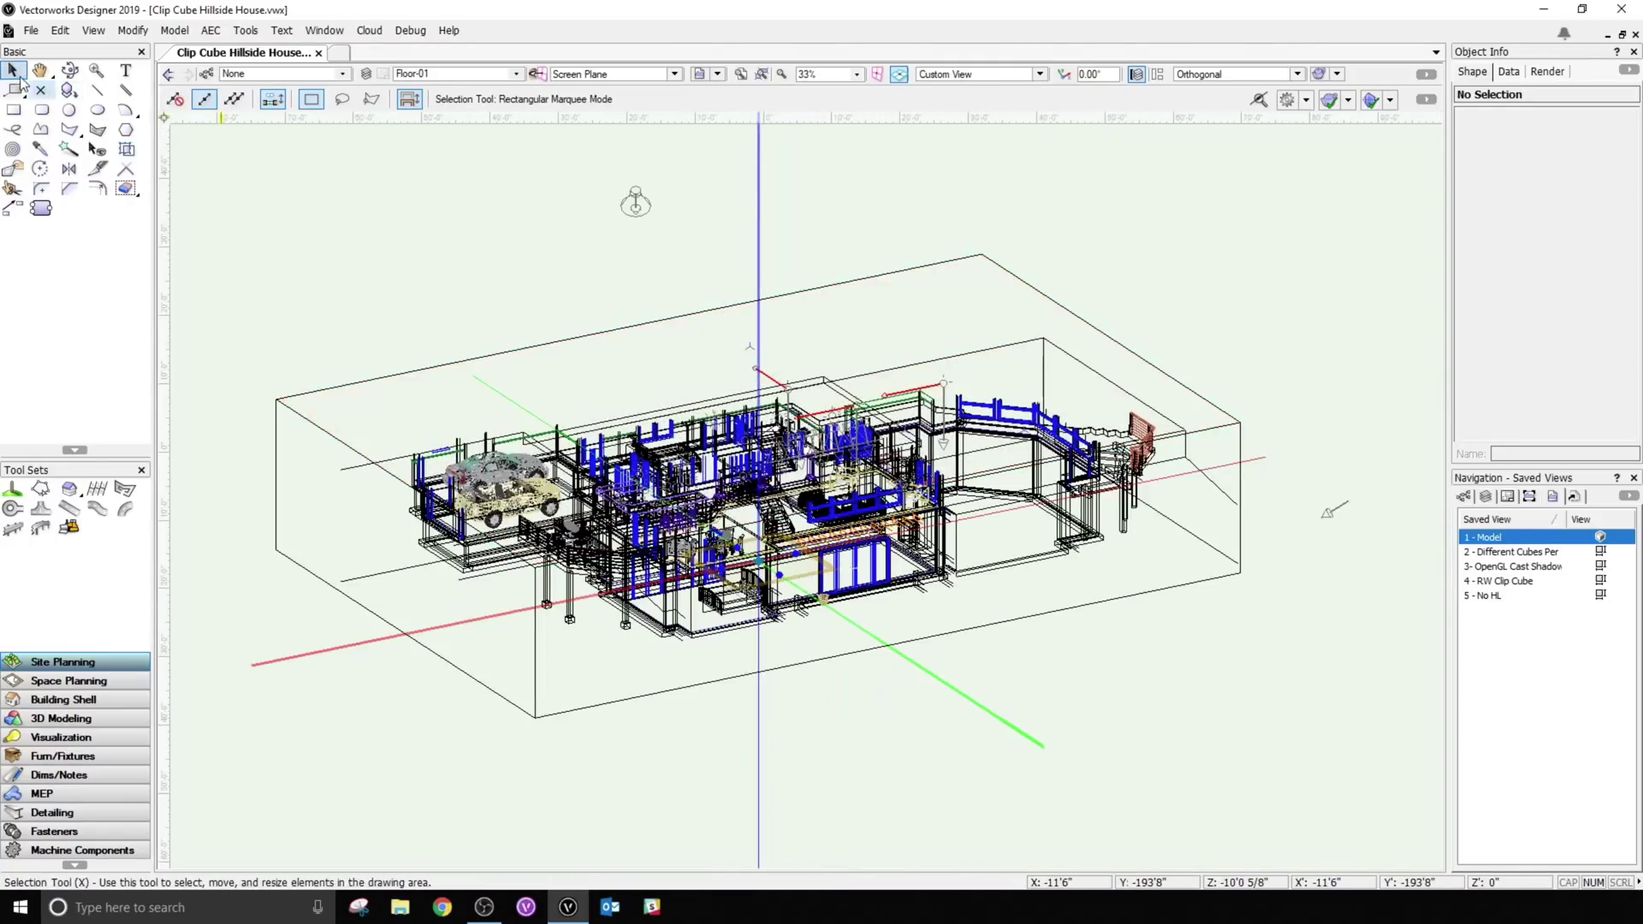
- Draw a 156'10" by 84'2" rectangle framing the clipped house model
left_click(12, 109)
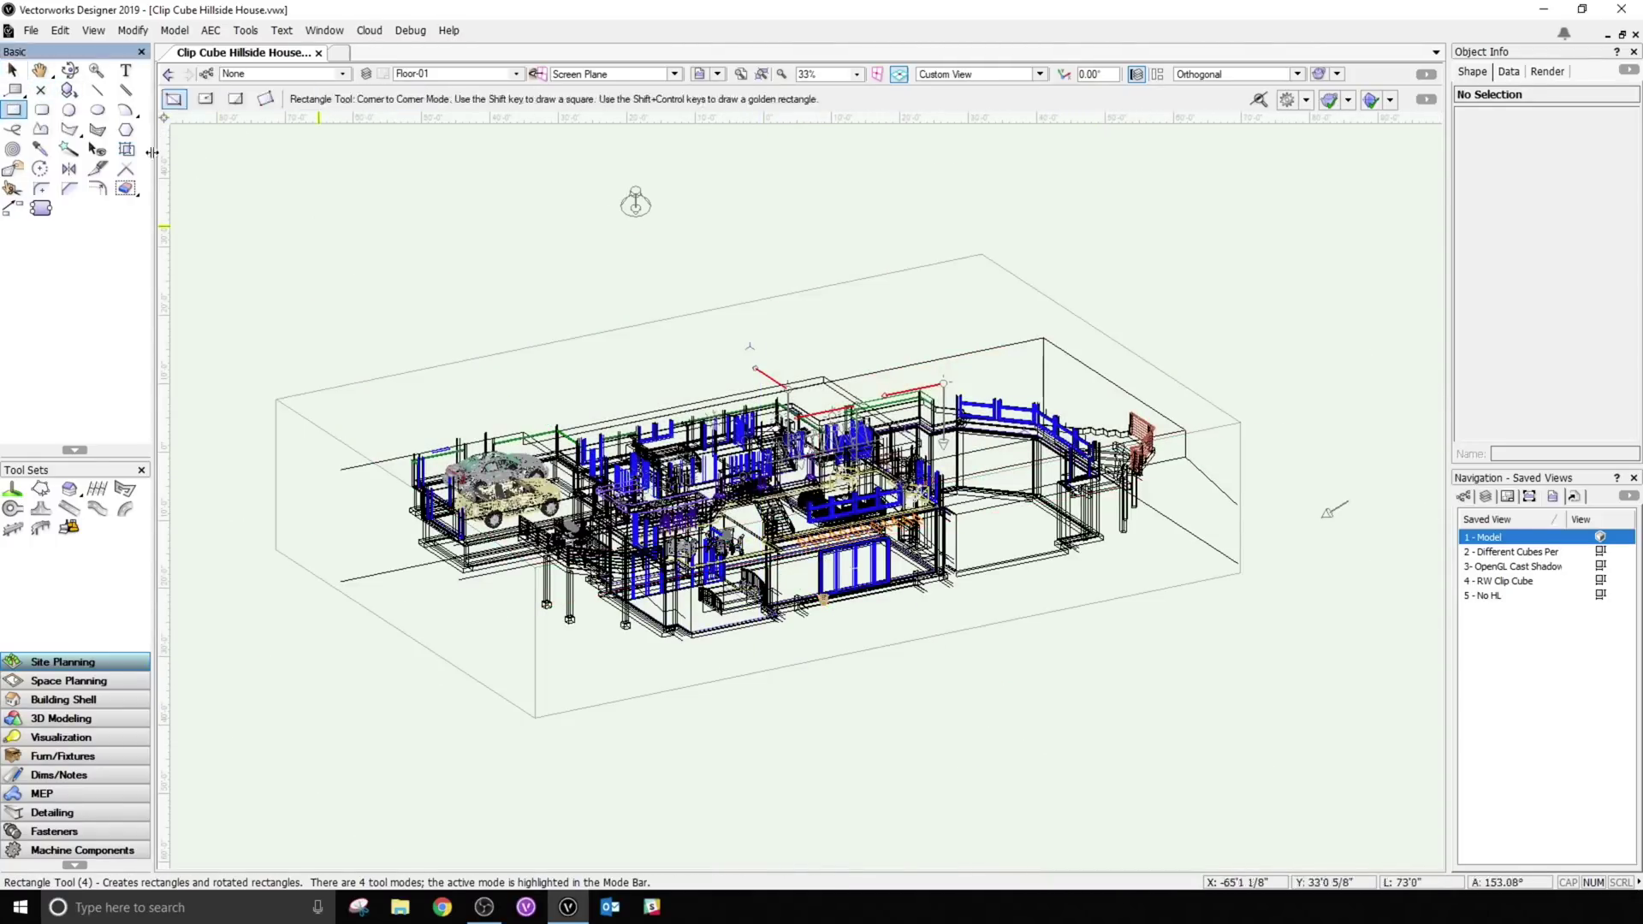
left_click_drag(231, 186, 1303, 760)
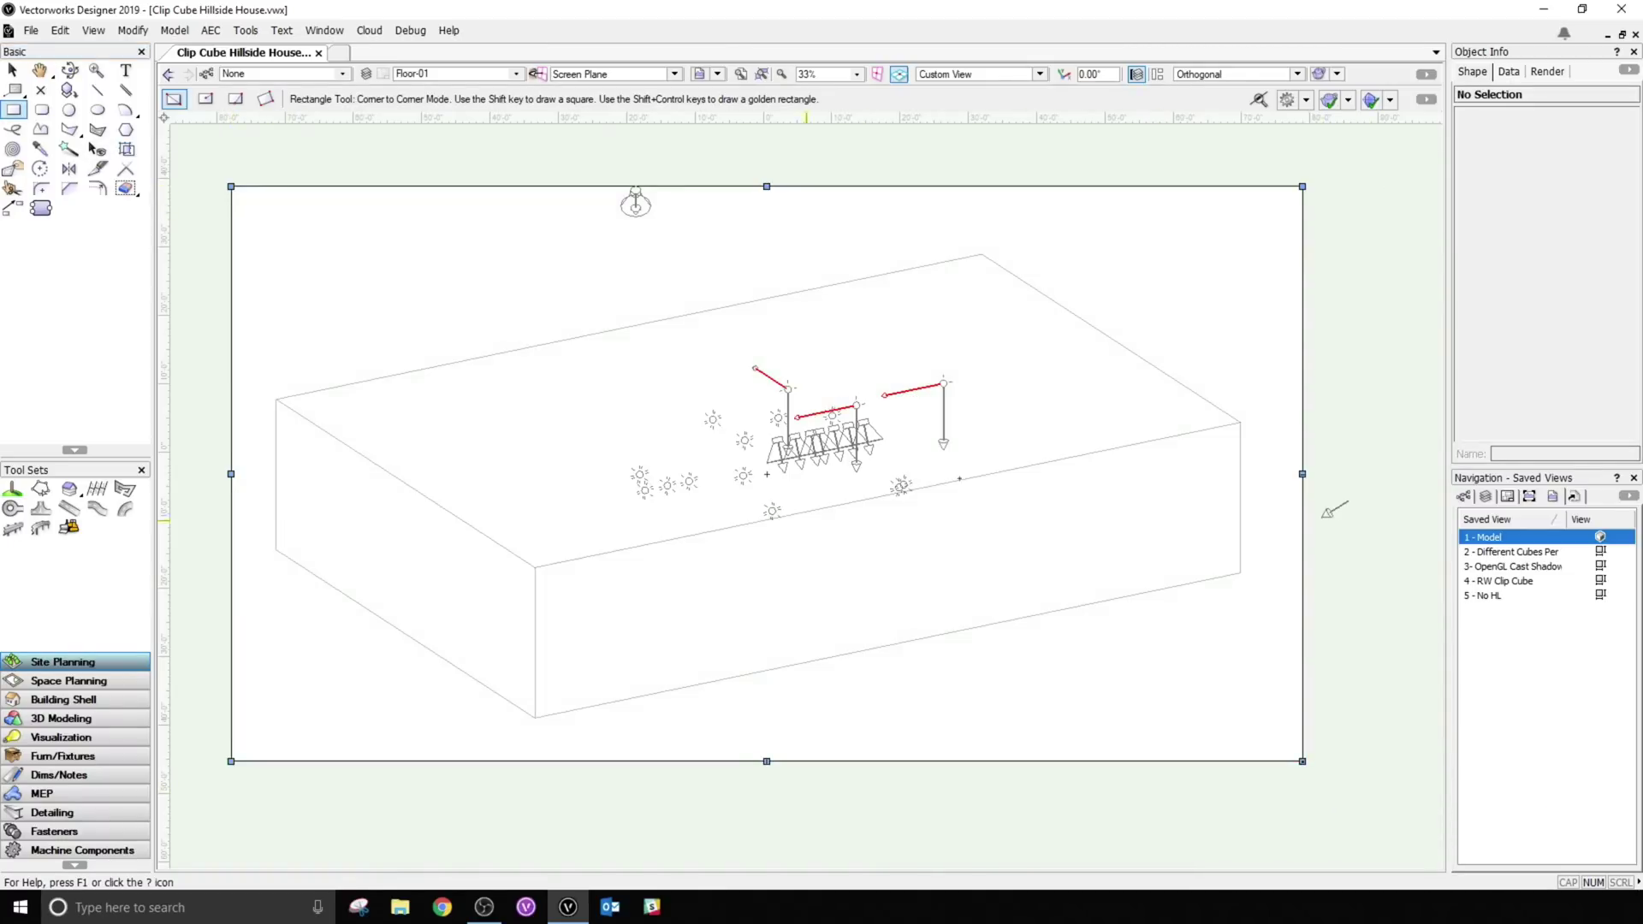
left_click(92, 30)
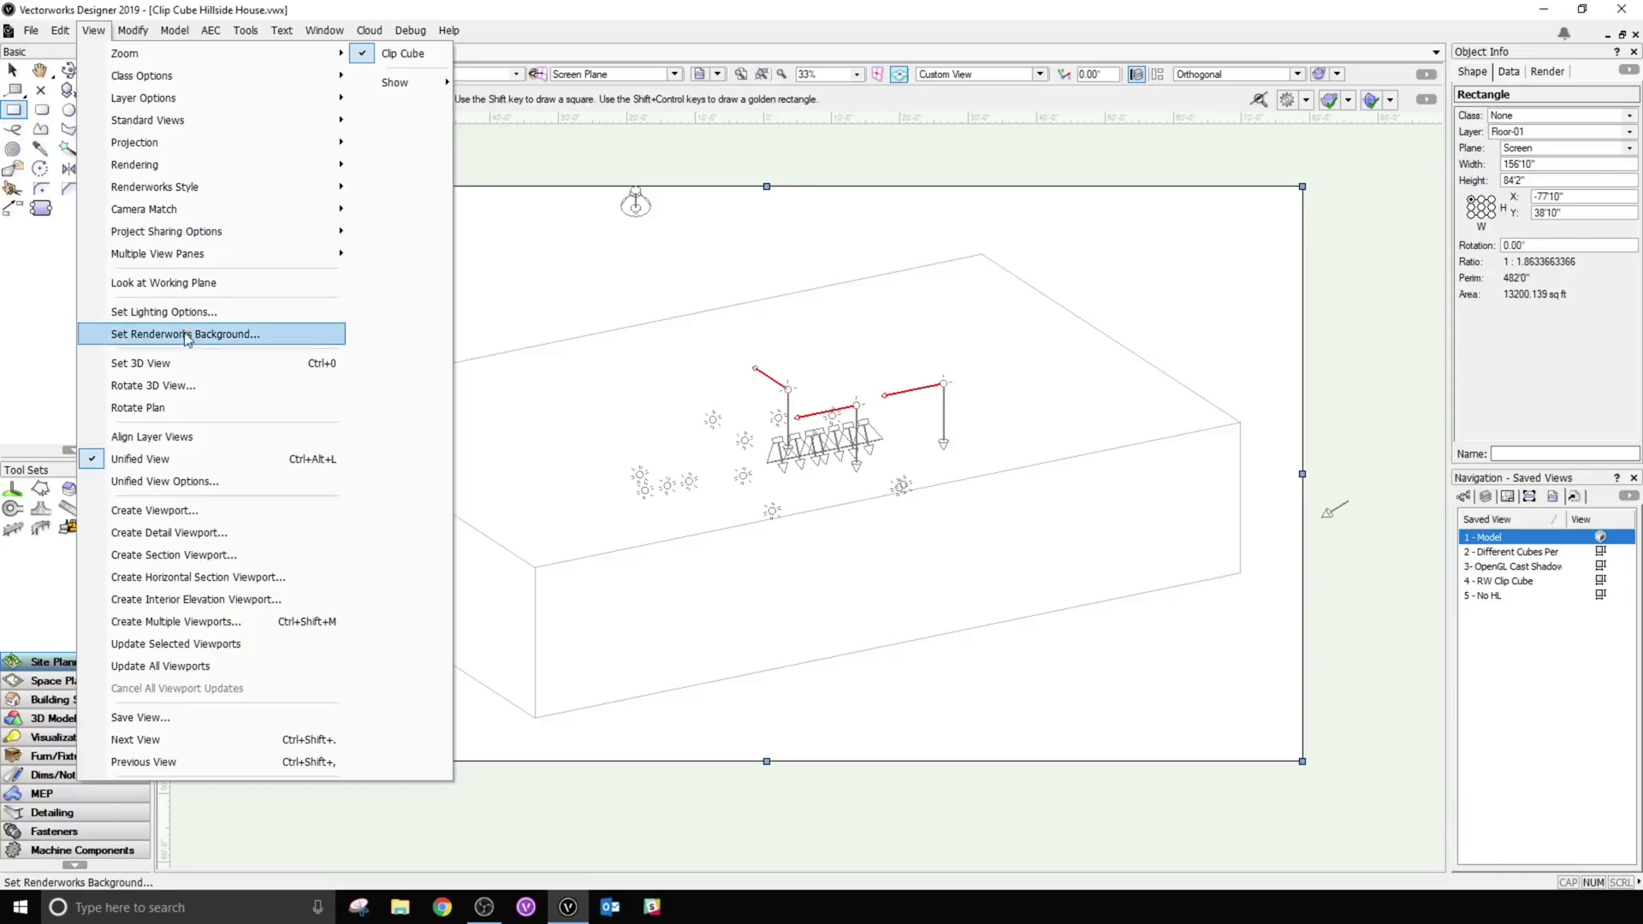
- Create a viewport from the rectangle at 1/16"=1'0" scale on the Clip Cube Viewports sheet
left_click(204, 511)
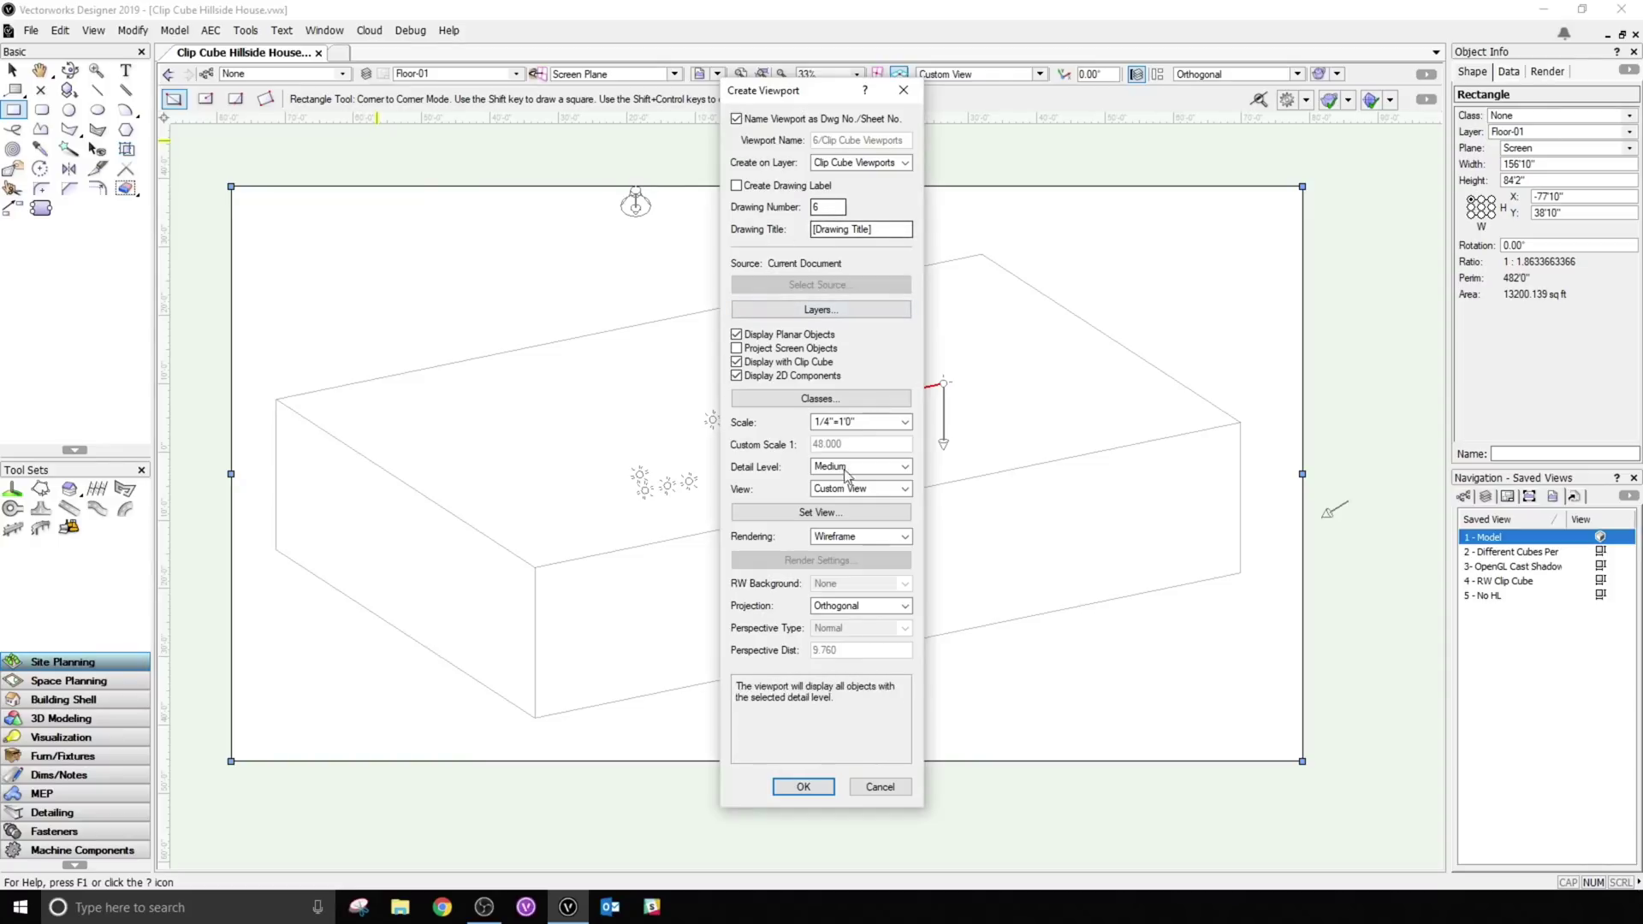
left_click(859, 423)
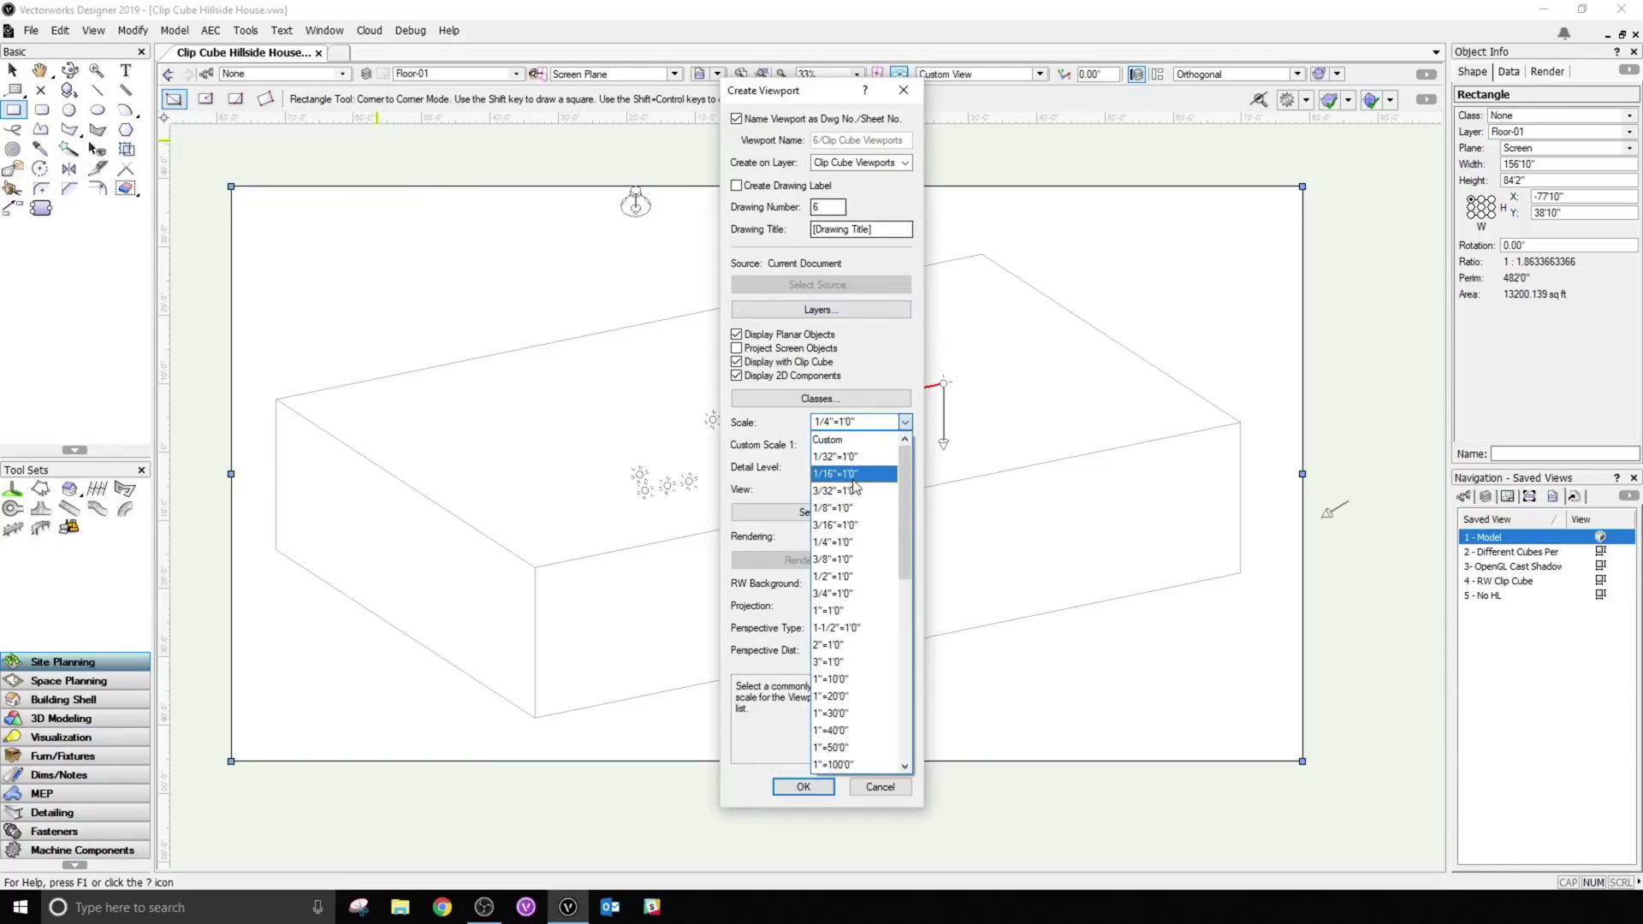
left_click(847, 473)
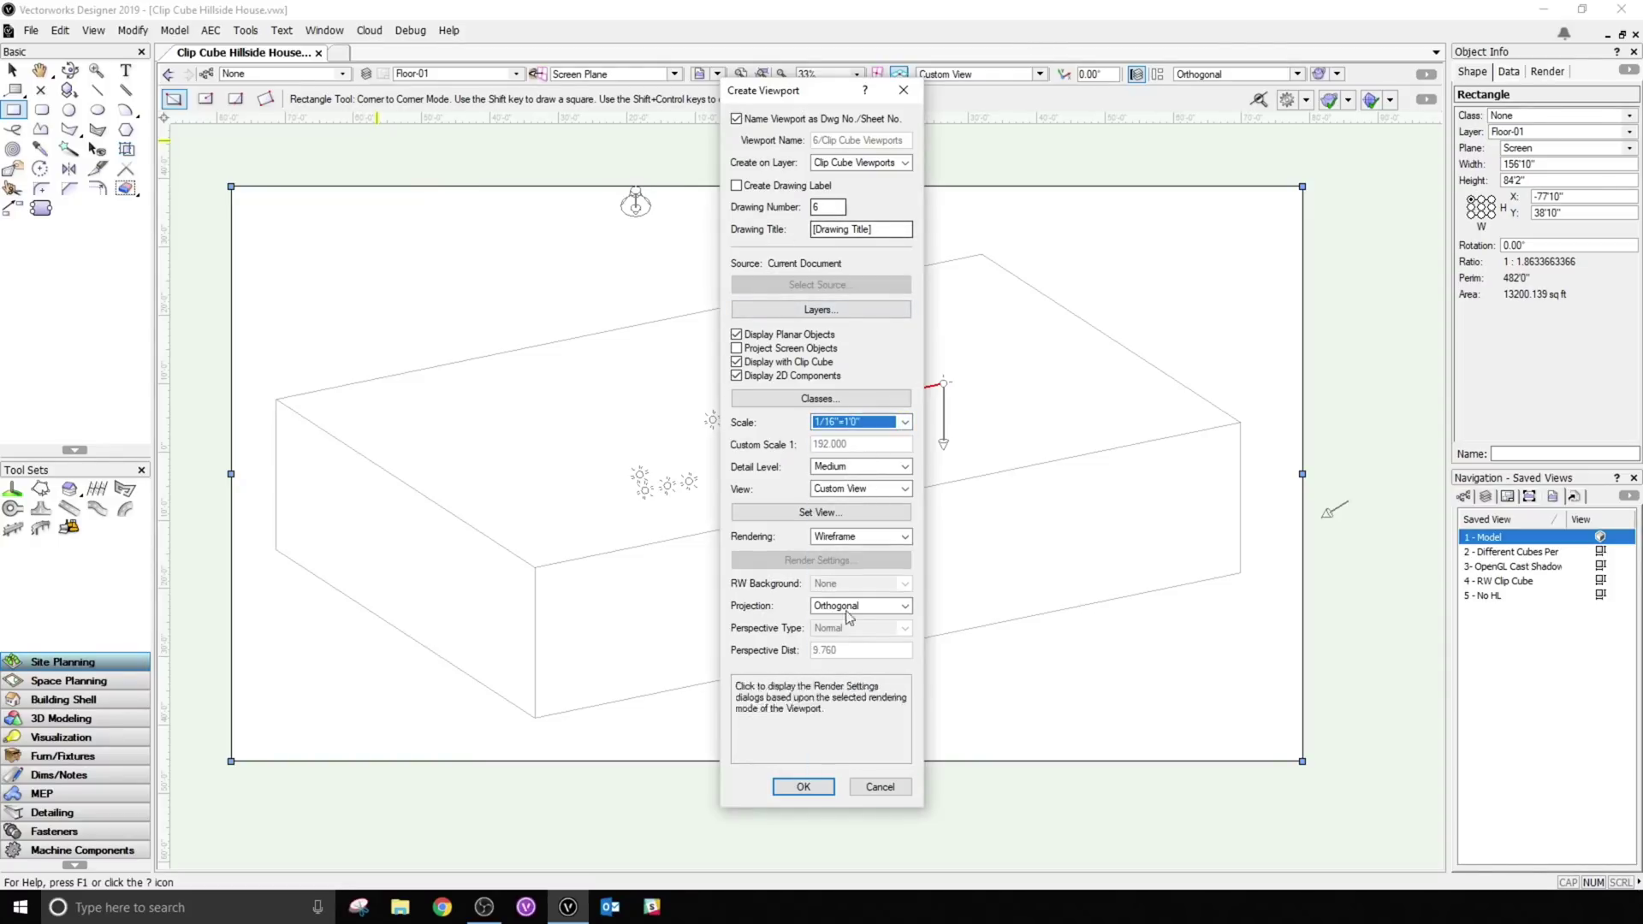
left_click(817, 788)
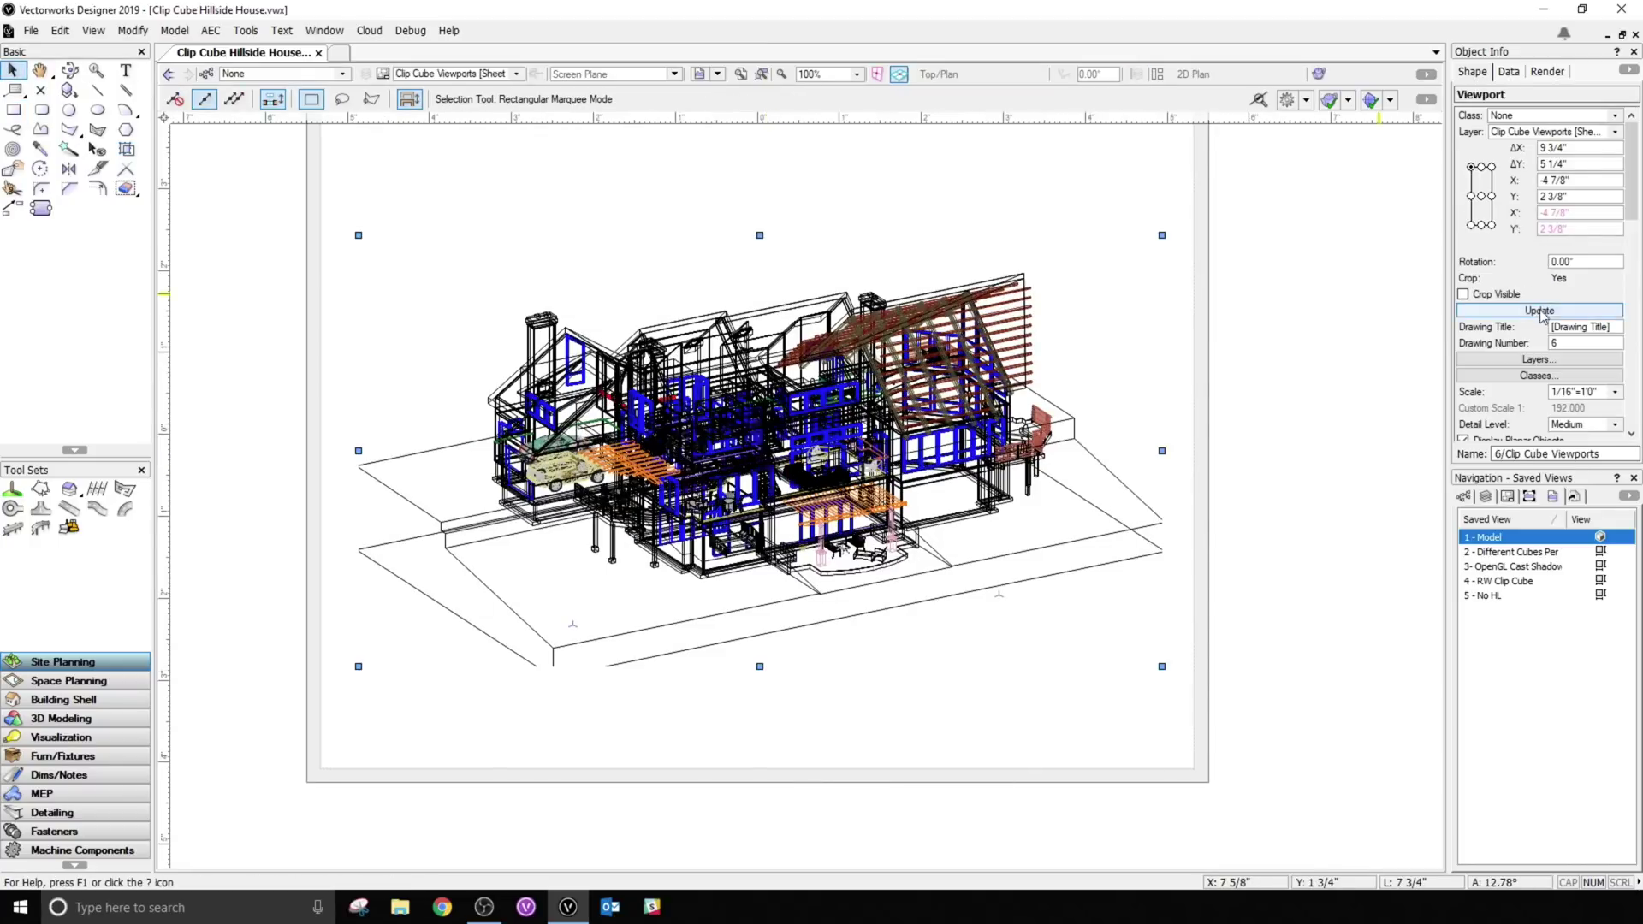
- Set the viewport's Background Render to OpenGL in the Object Info palette
scroll(1566, 368, "down", 4)
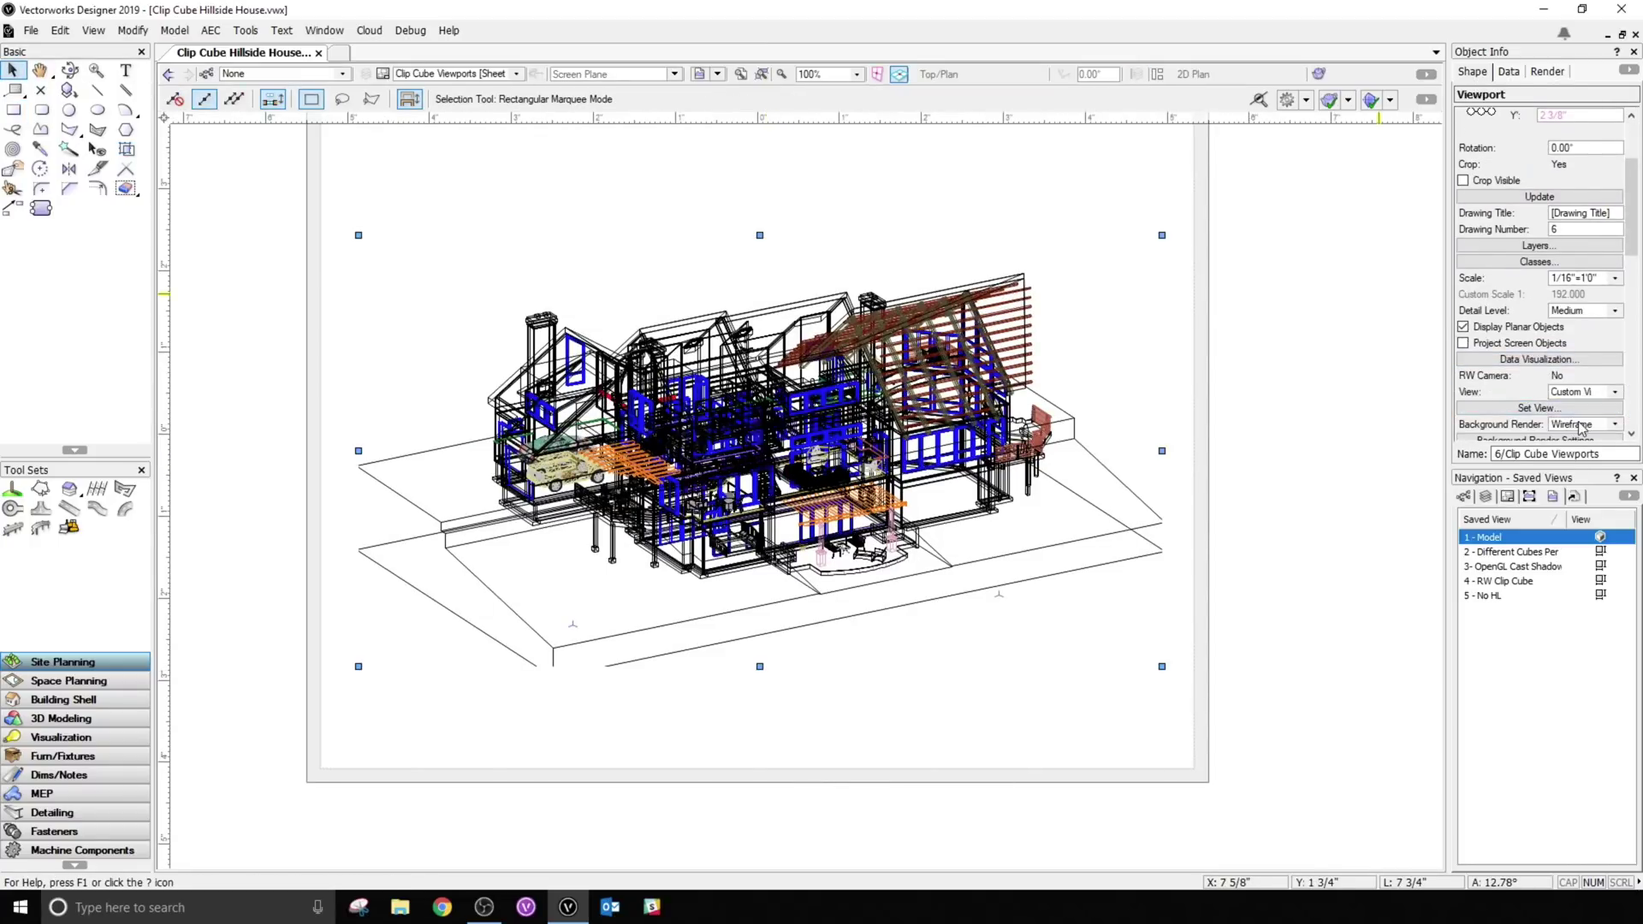
left_click(1581, 425)
left_click(1541, 465)
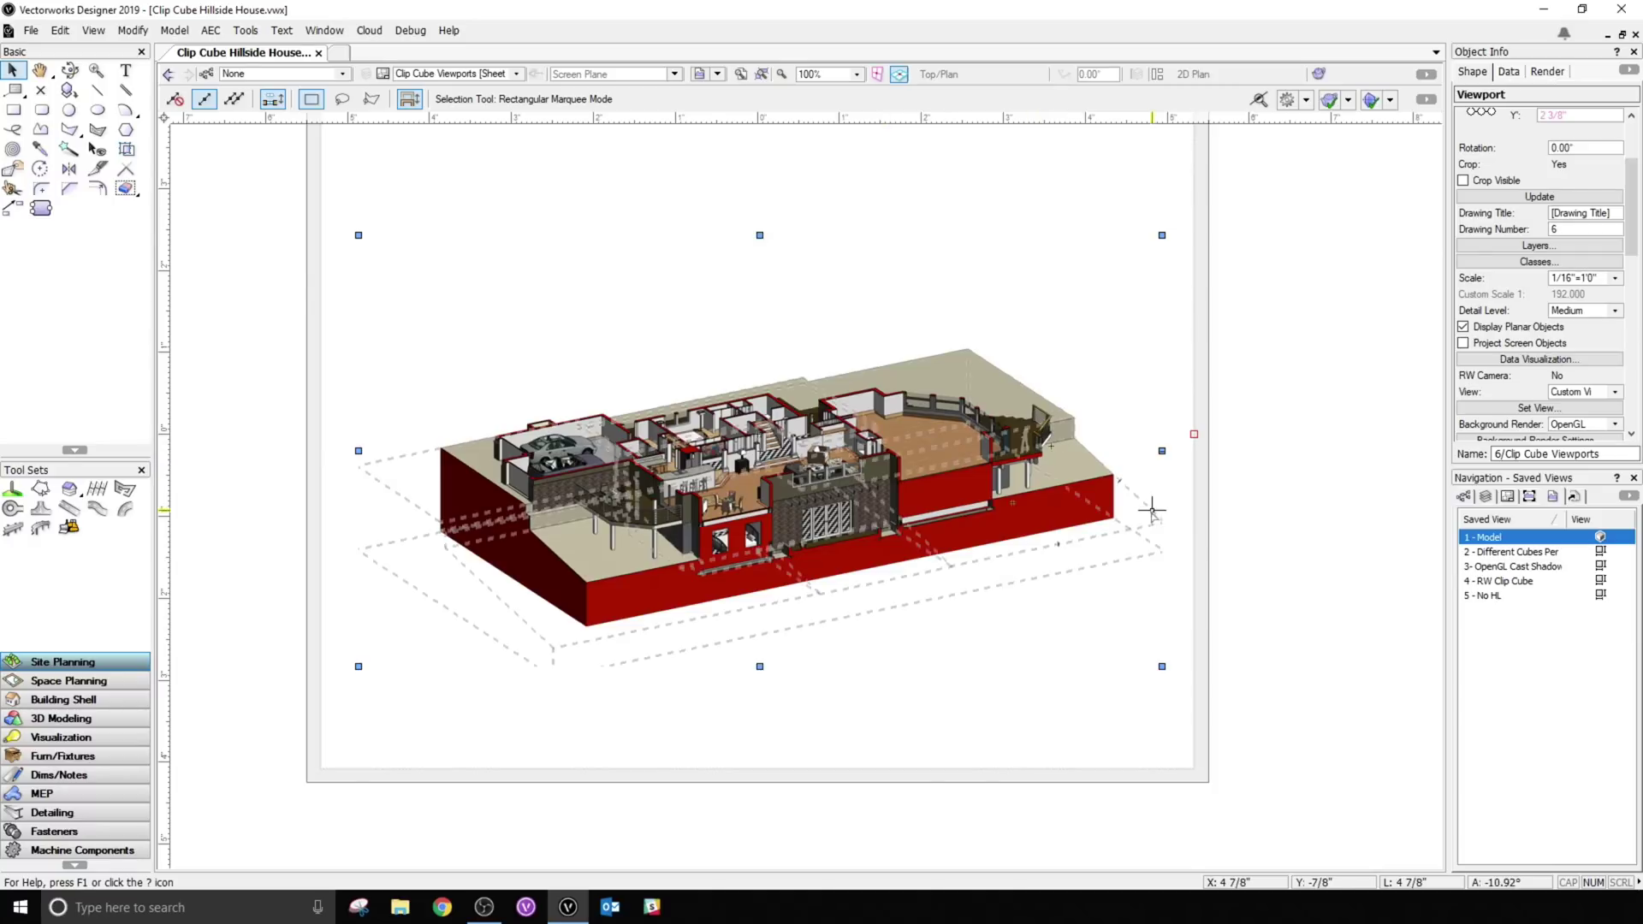
- Edit the viewport's Roof-Garage design layer through the Edit Viewport dialog's Design Layer option
double_click(878, 495)
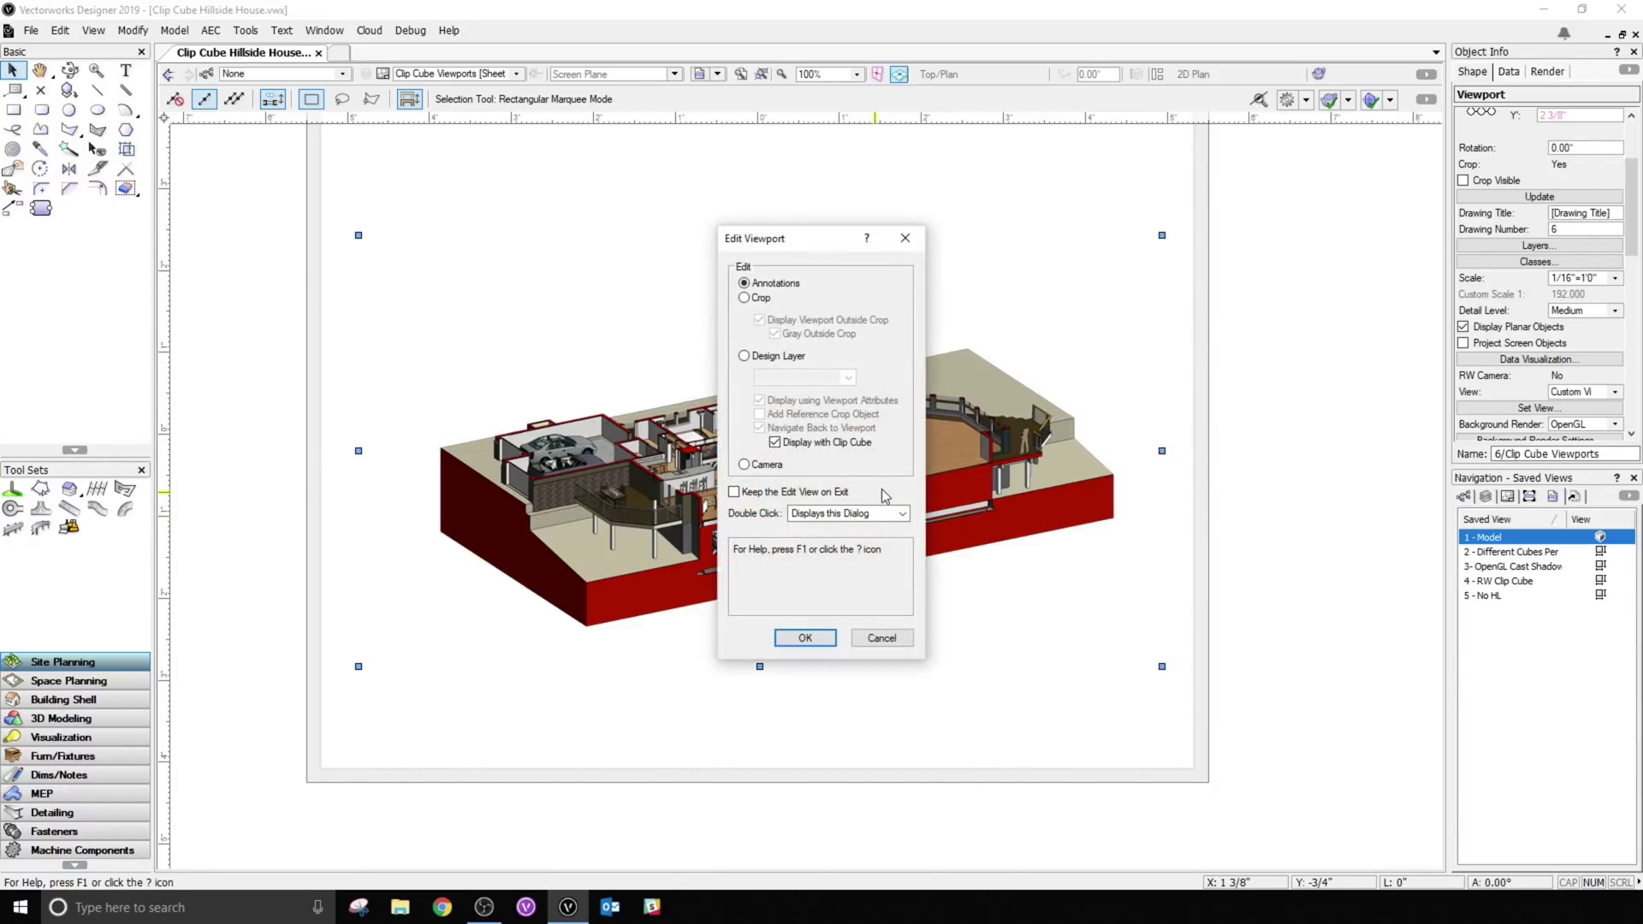
left_click_drag(819, 243, 1293, 245)
left_click(1253, 360)
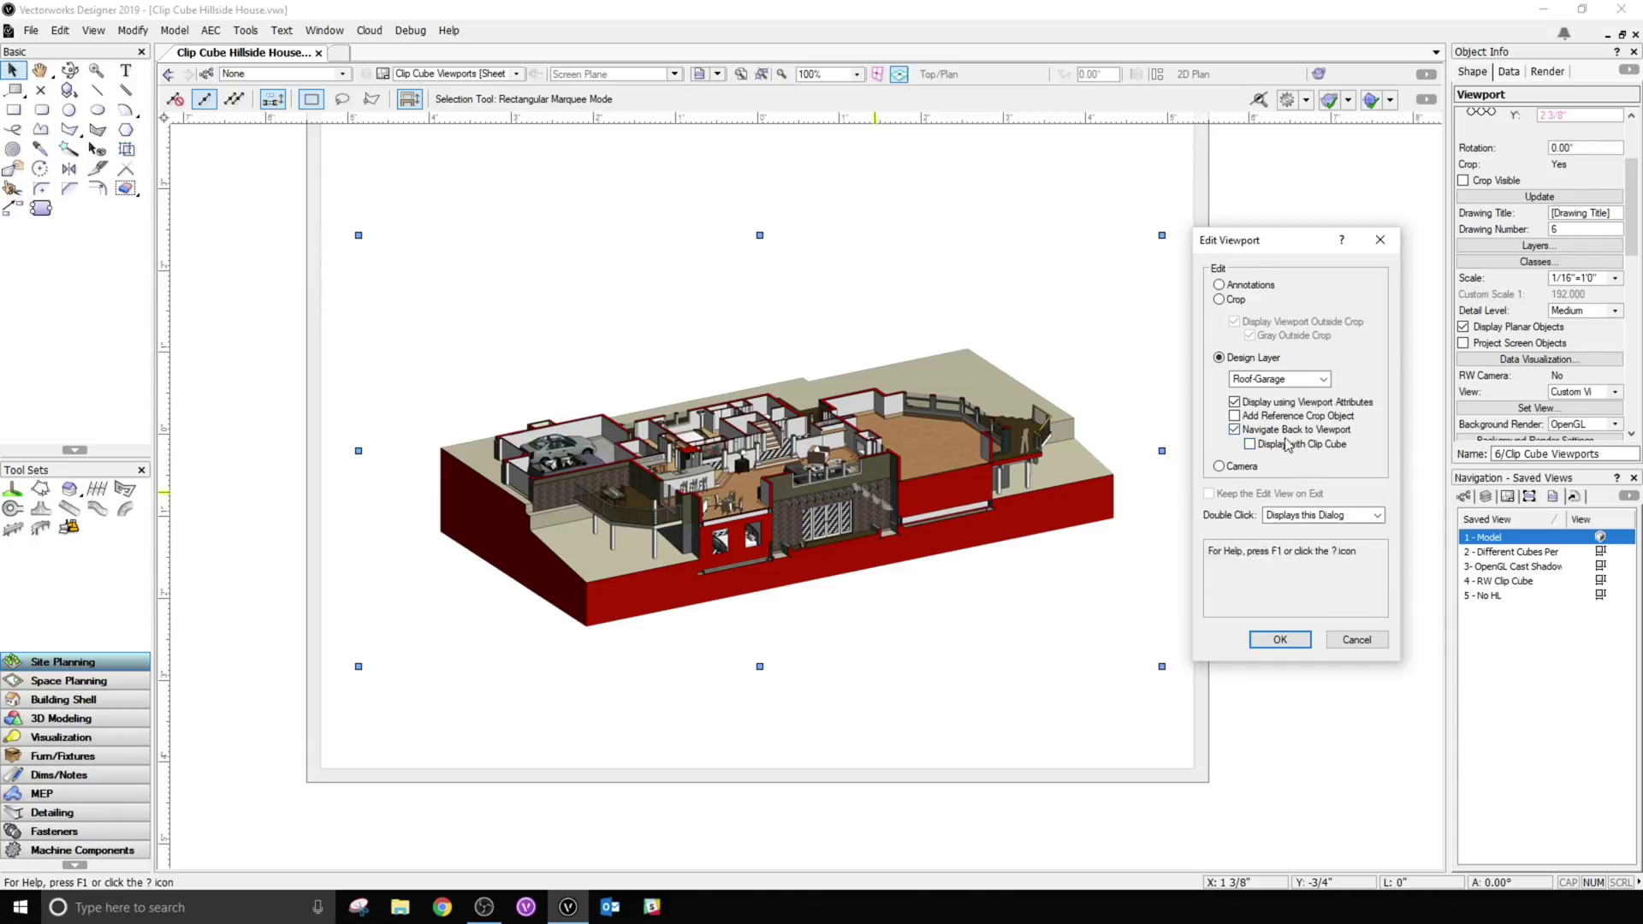
left_click(1280, 640)
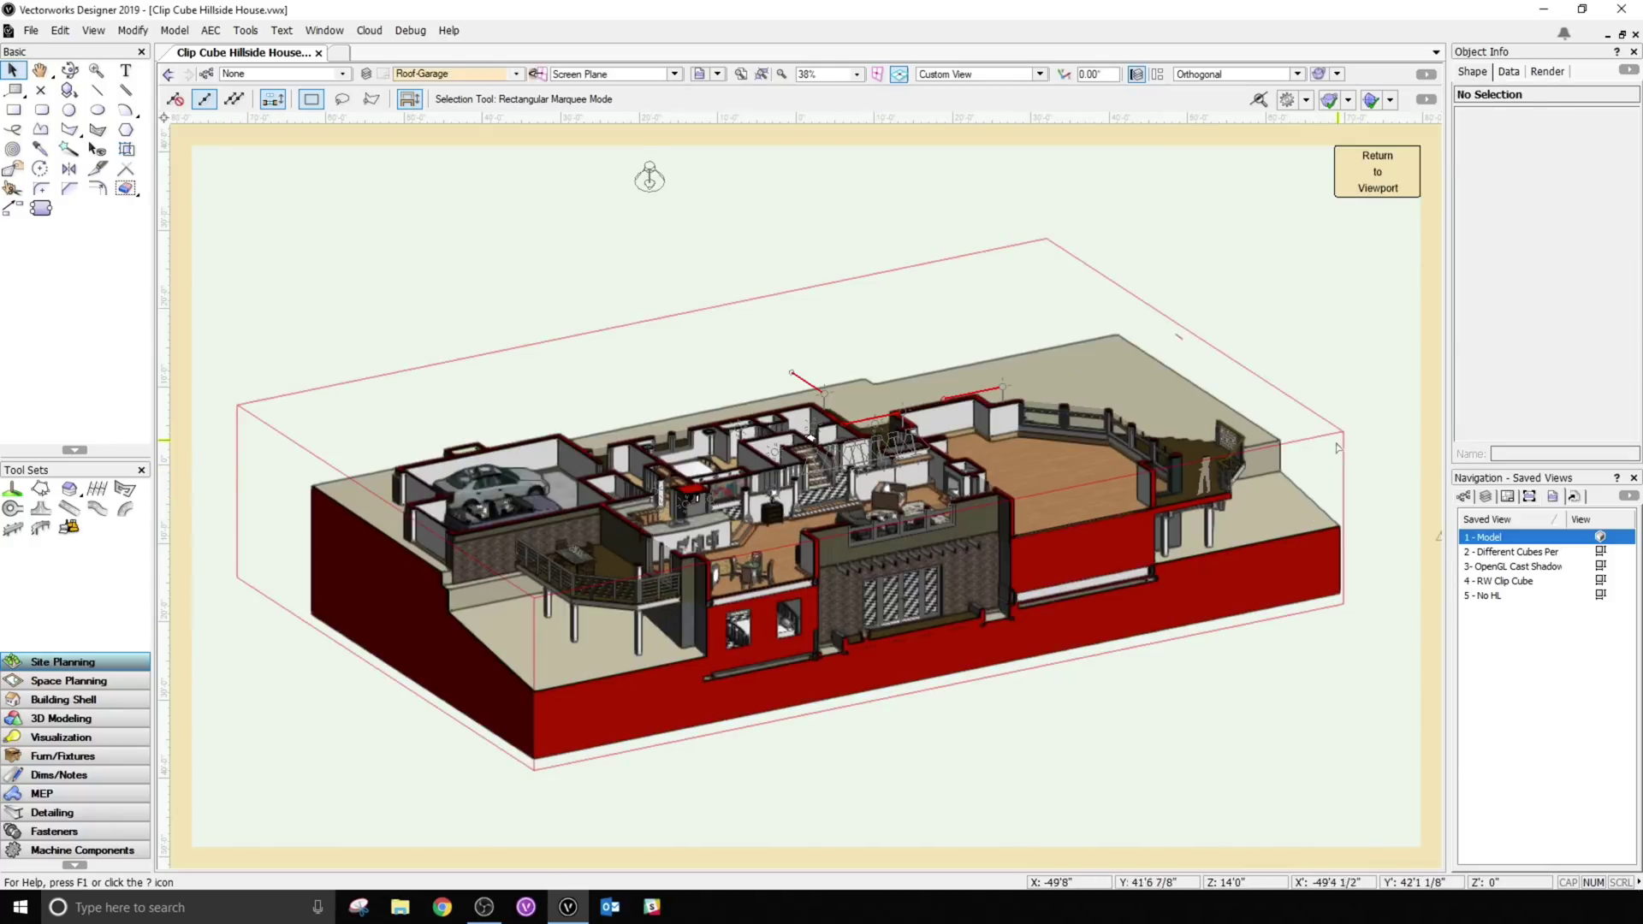
- Return to the sheet viewport, then restore the Model saved view to check the full house
left_click(1375, 178)
left_click(1328, 415)
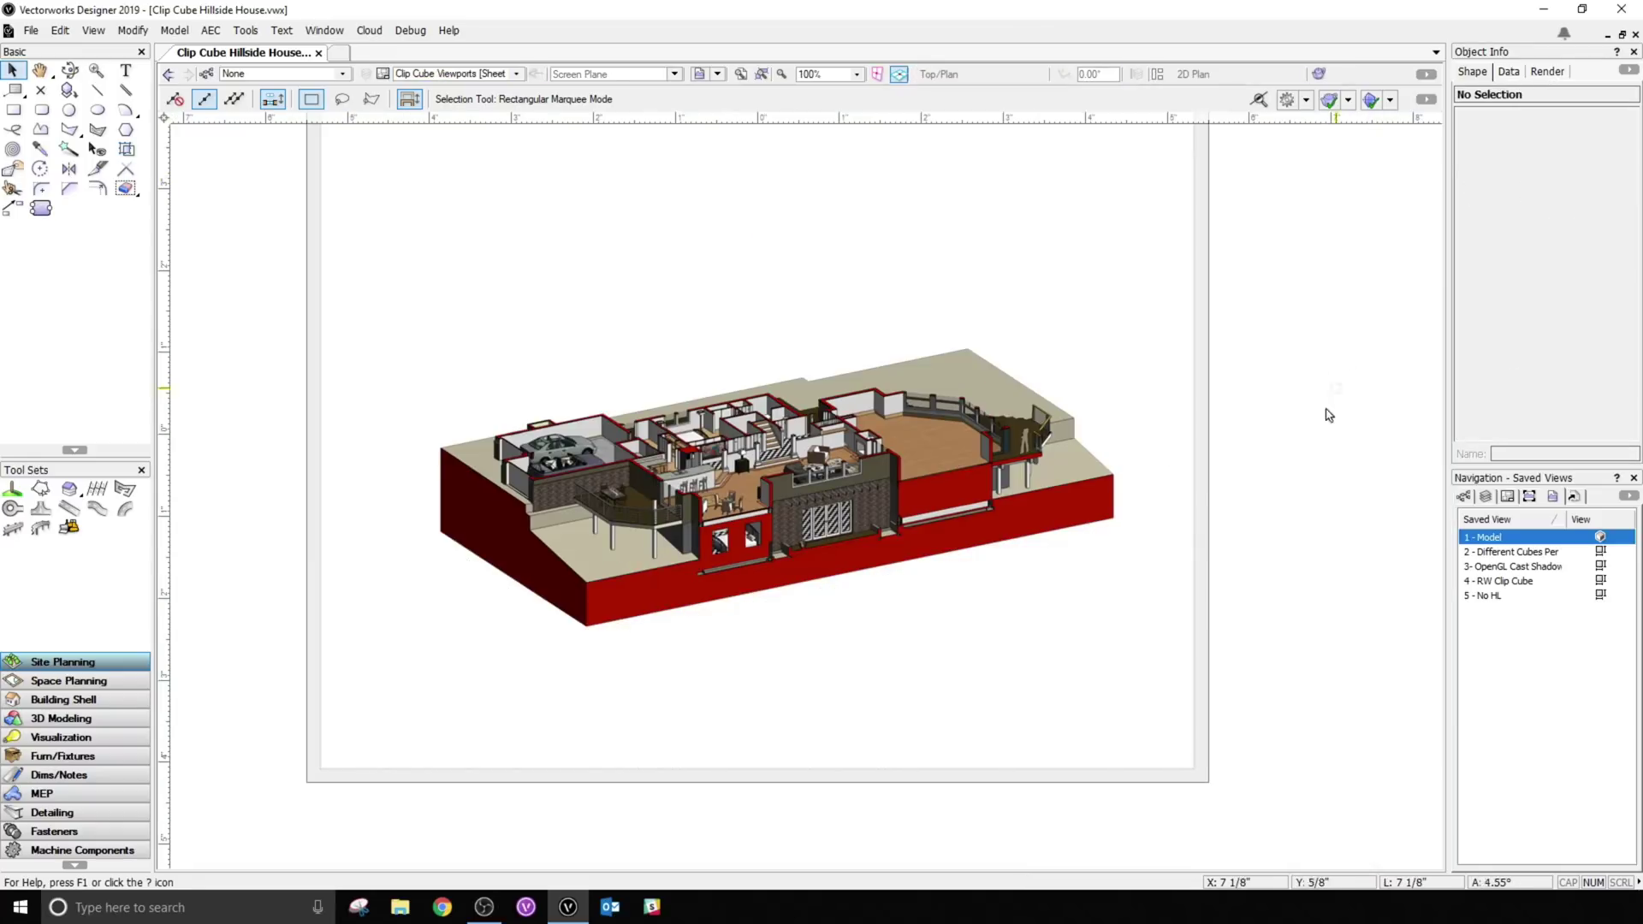
double_click(1489, 537)
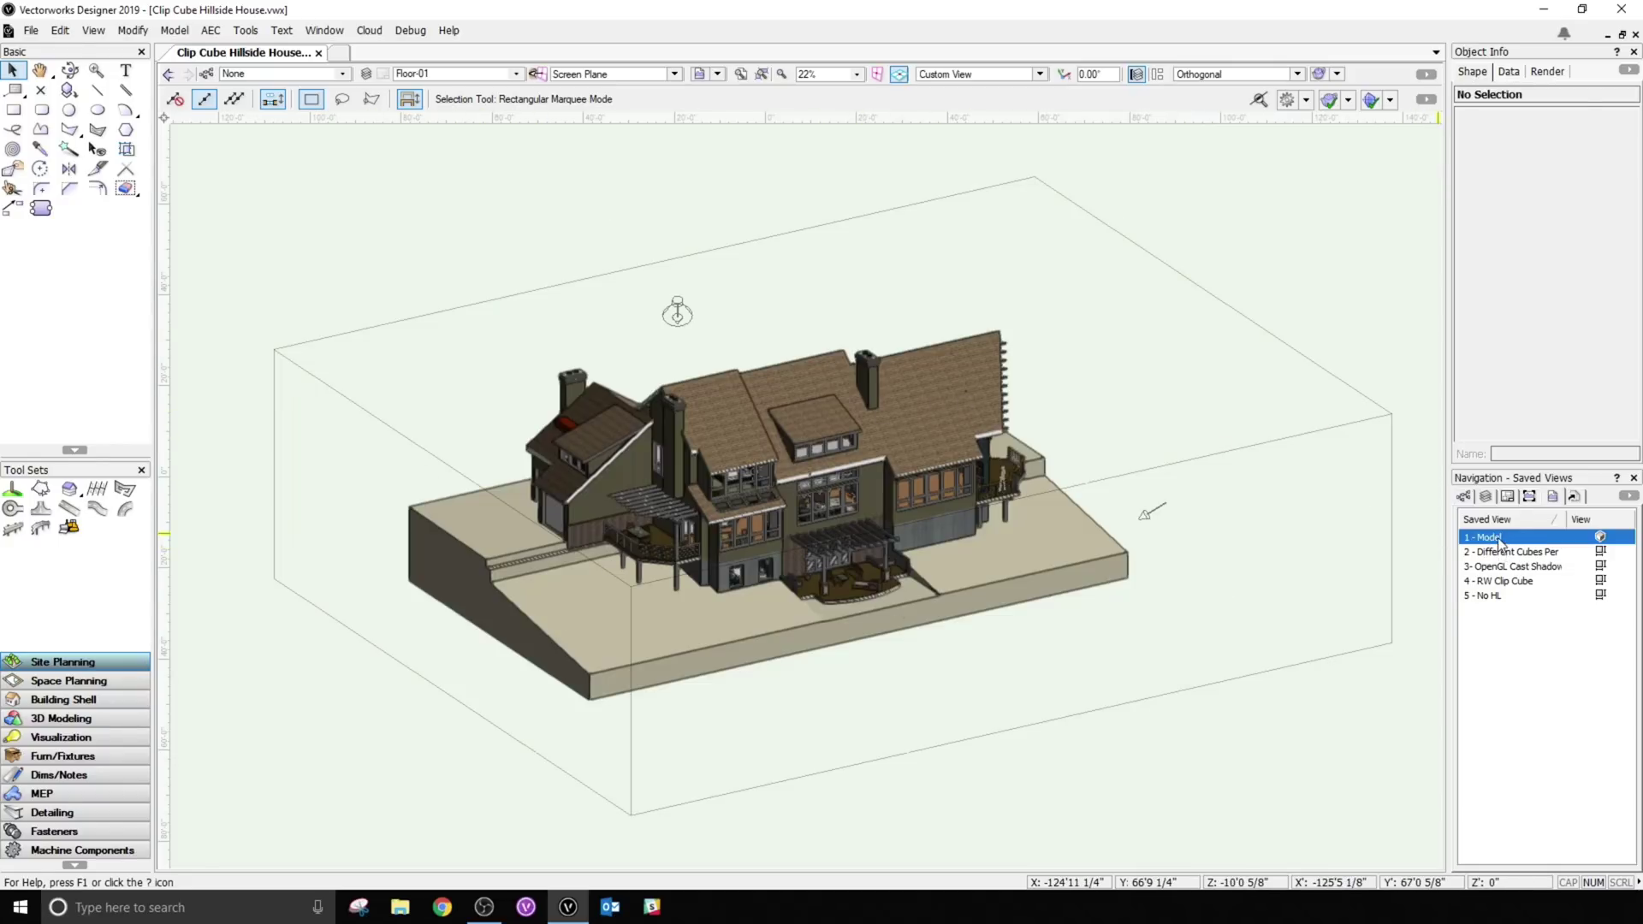
- Activate the Clip Cube View sheet layer from the Navigation palette's Sheet Layers list
left_click(1486, 496)
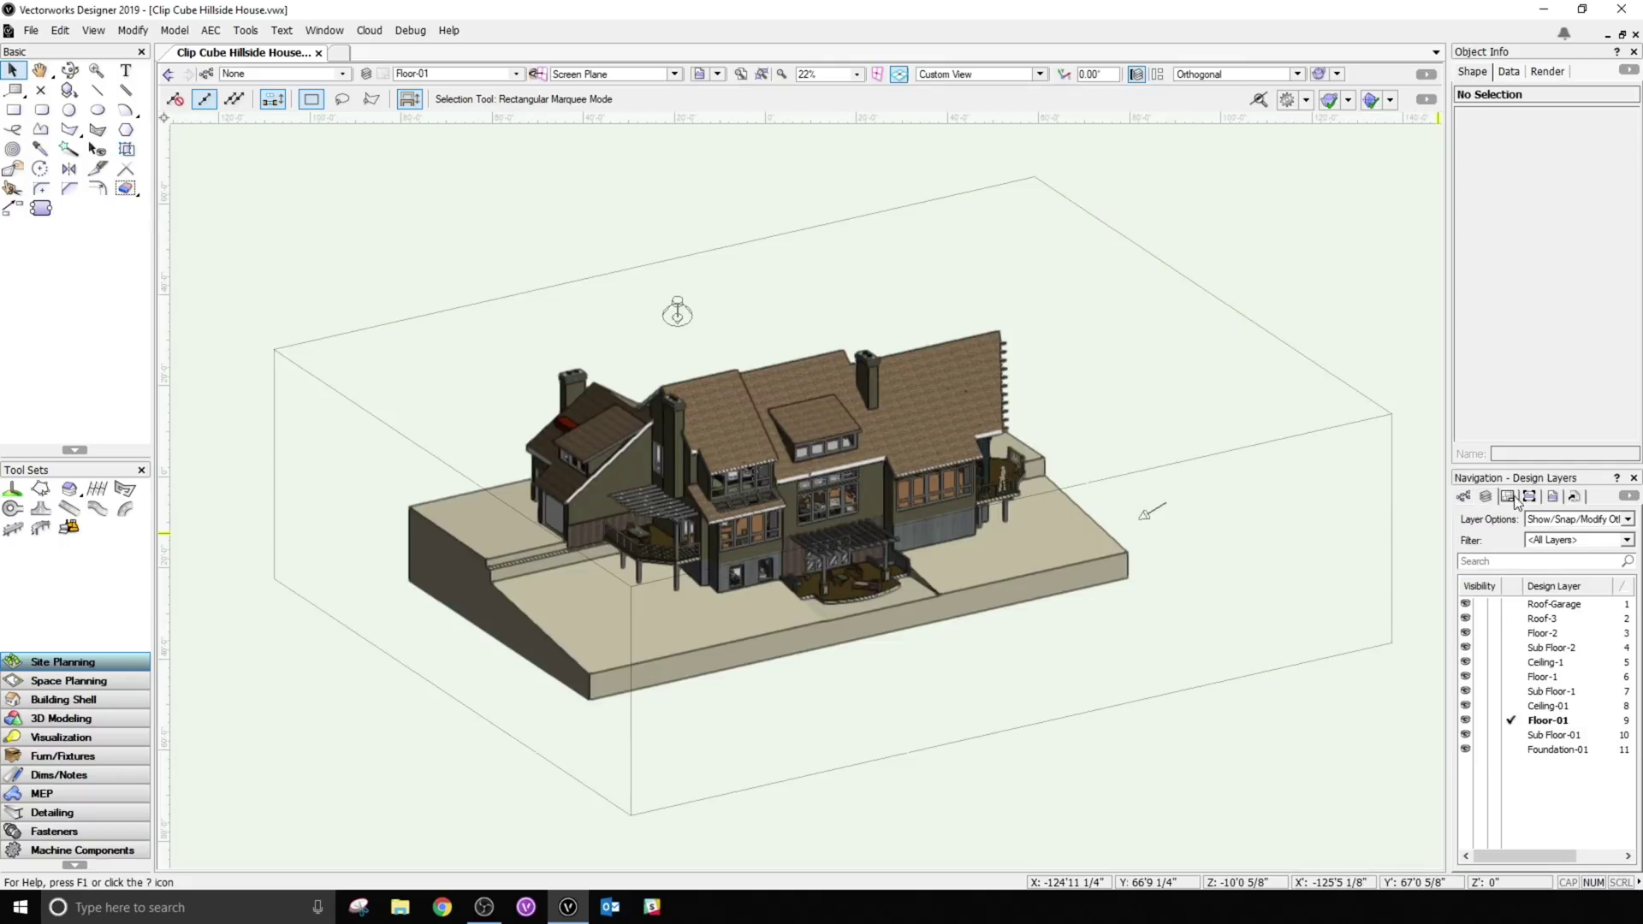
left_click(1508, 498)
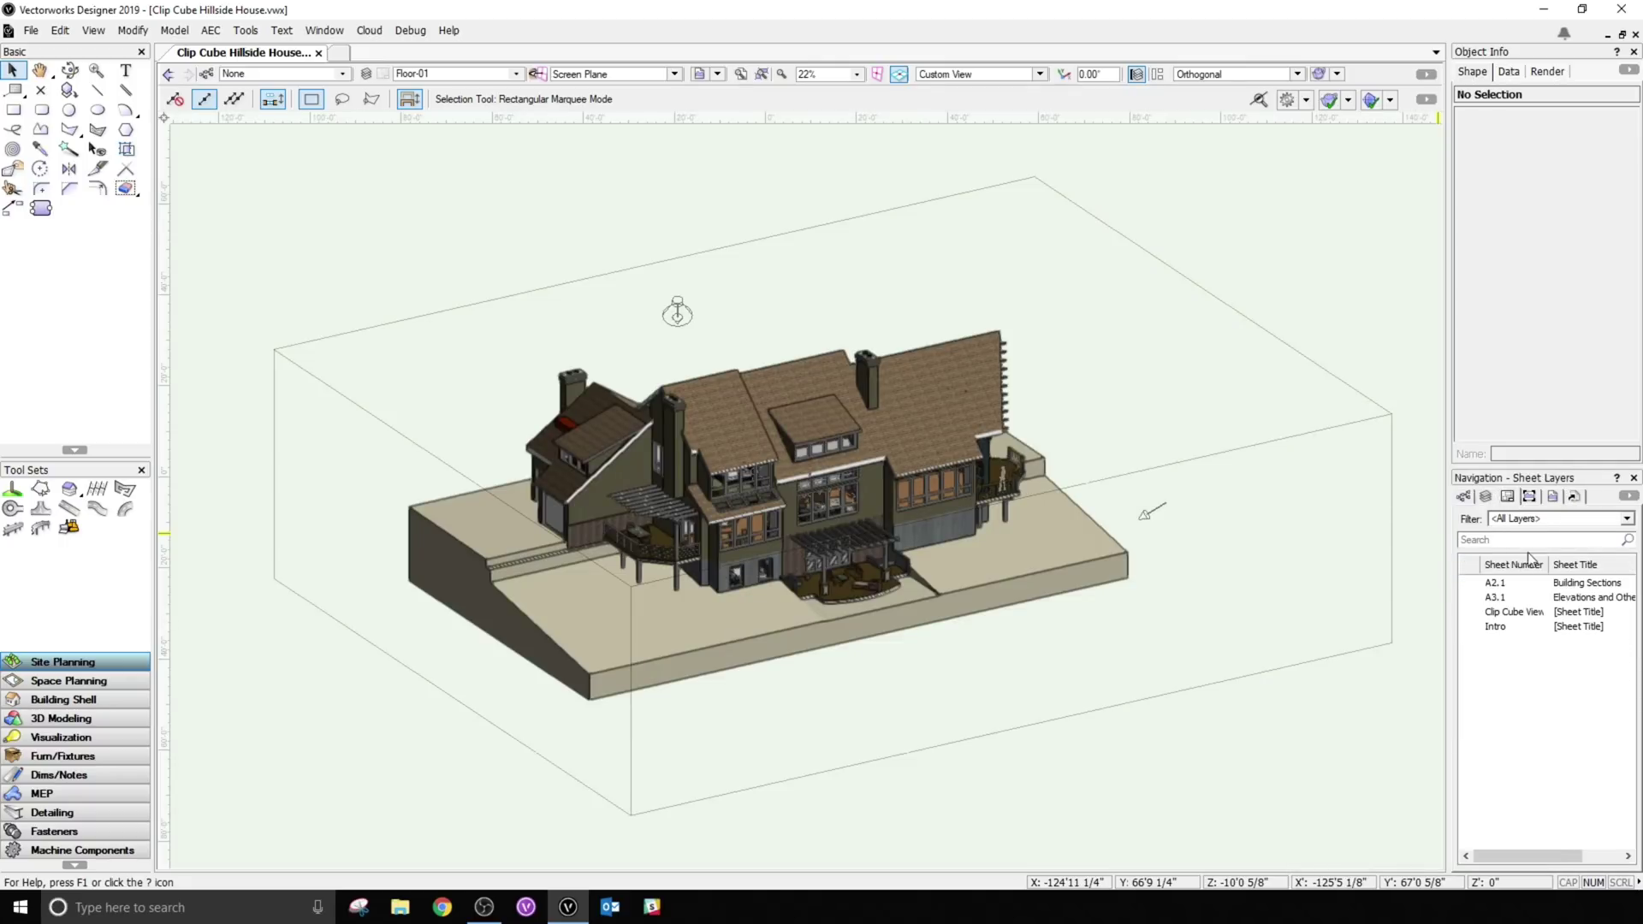
left_click(1469, 612)
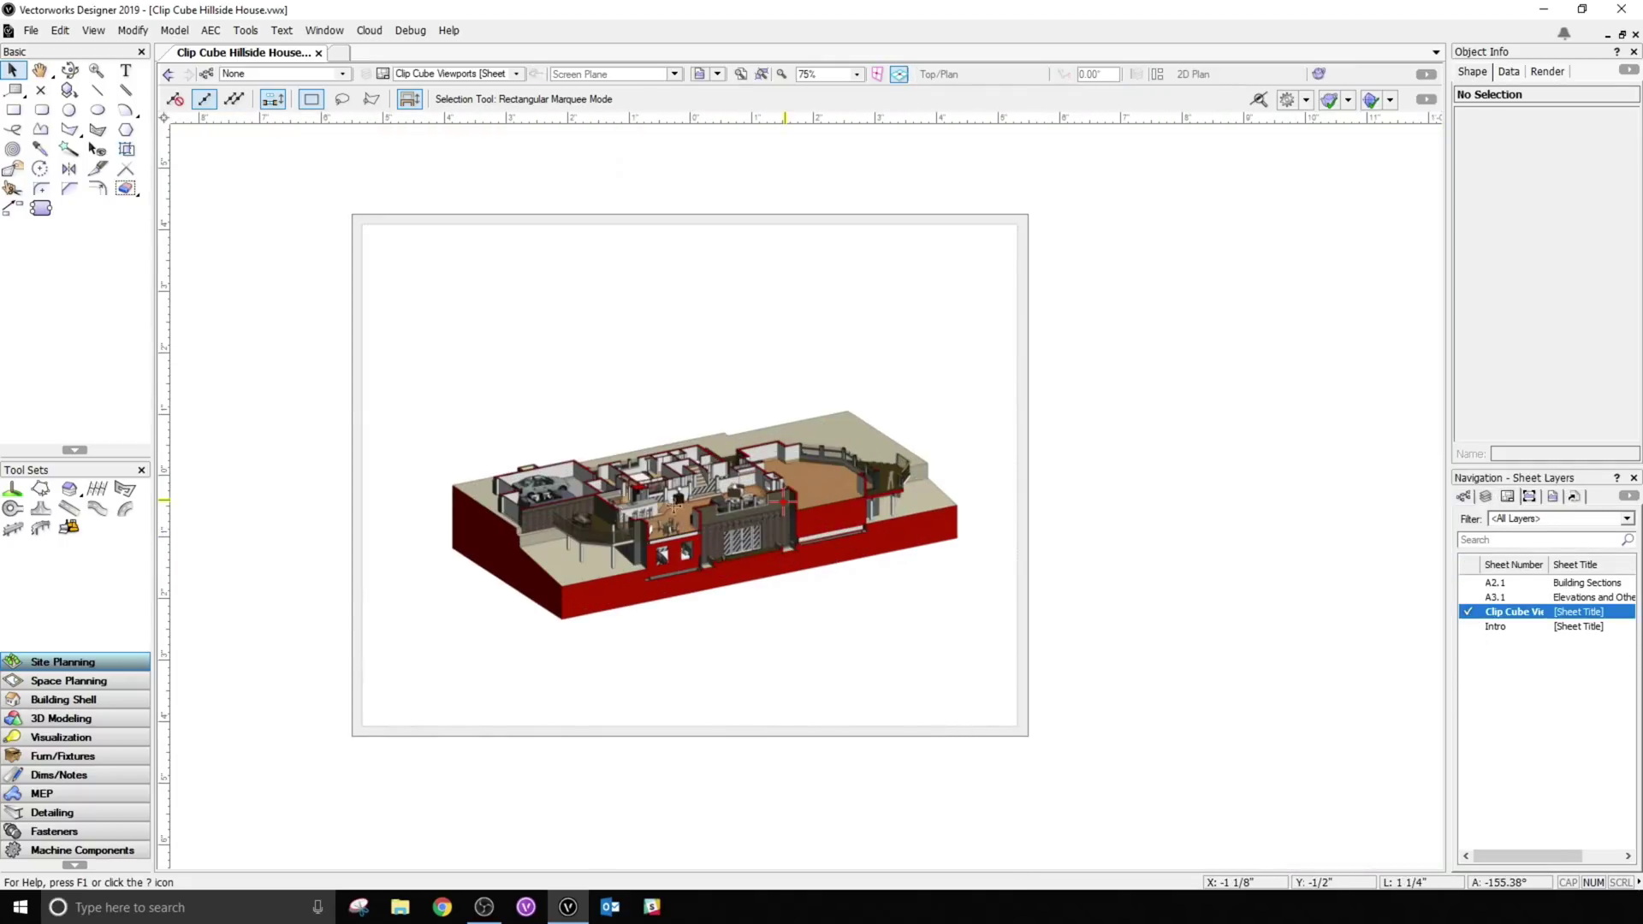
- Edit the viewport's Roof-Garage design layer with Display with Clip Cube enabled
left_click(755, 513)
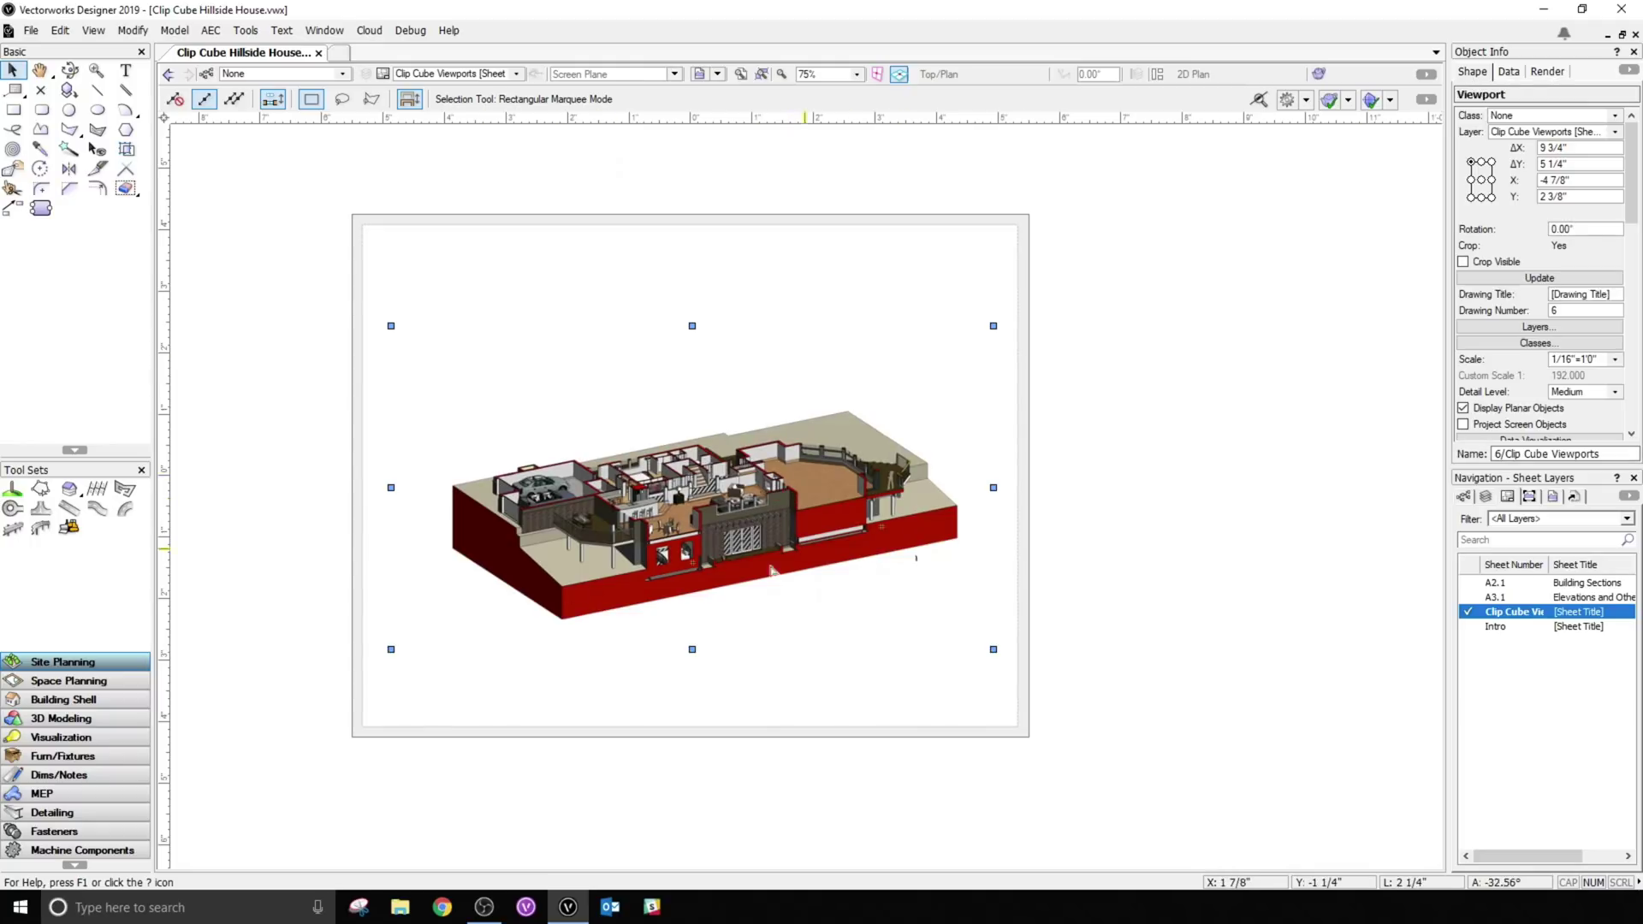
double_click(808, 486)
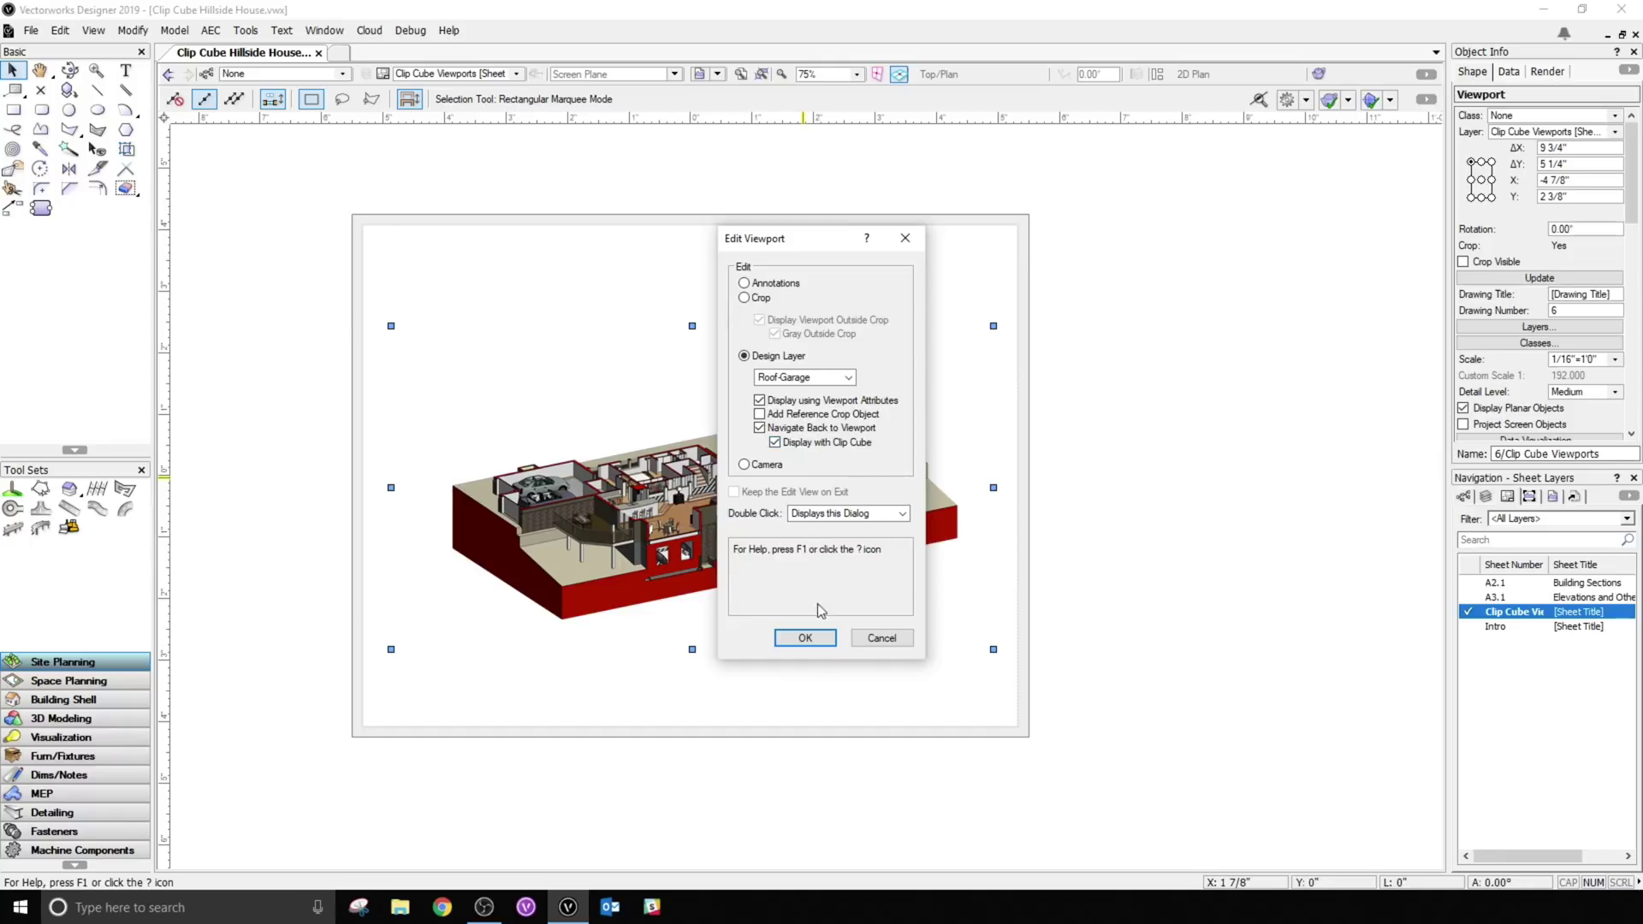
left_click_drag(810, 243, 1246, 283)
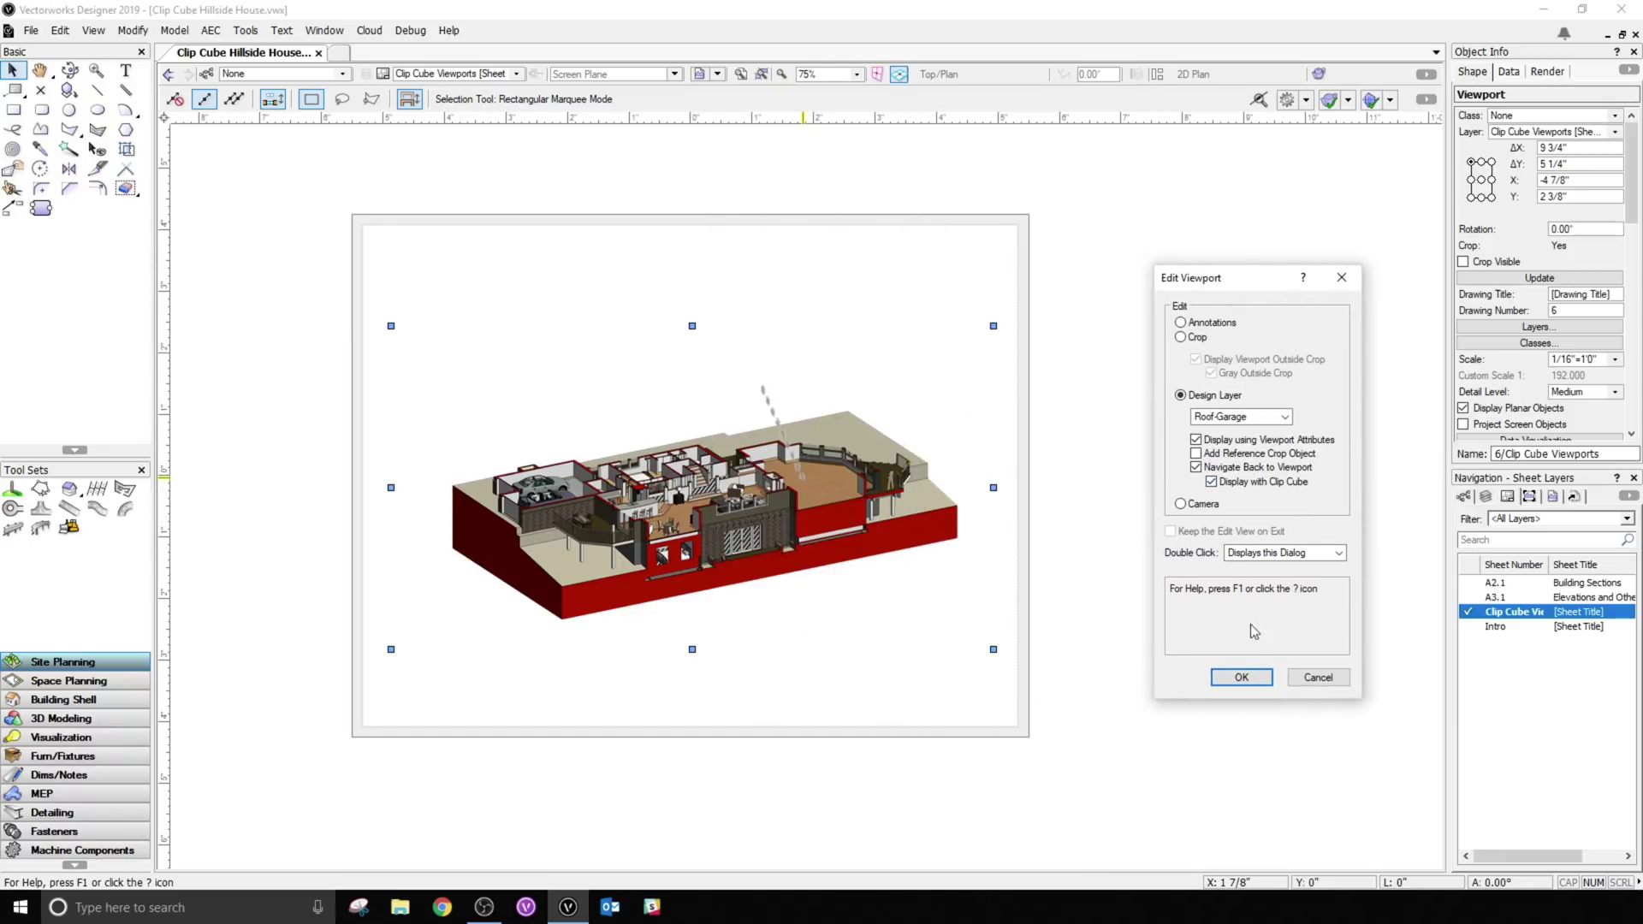
left_click(1242, 677)
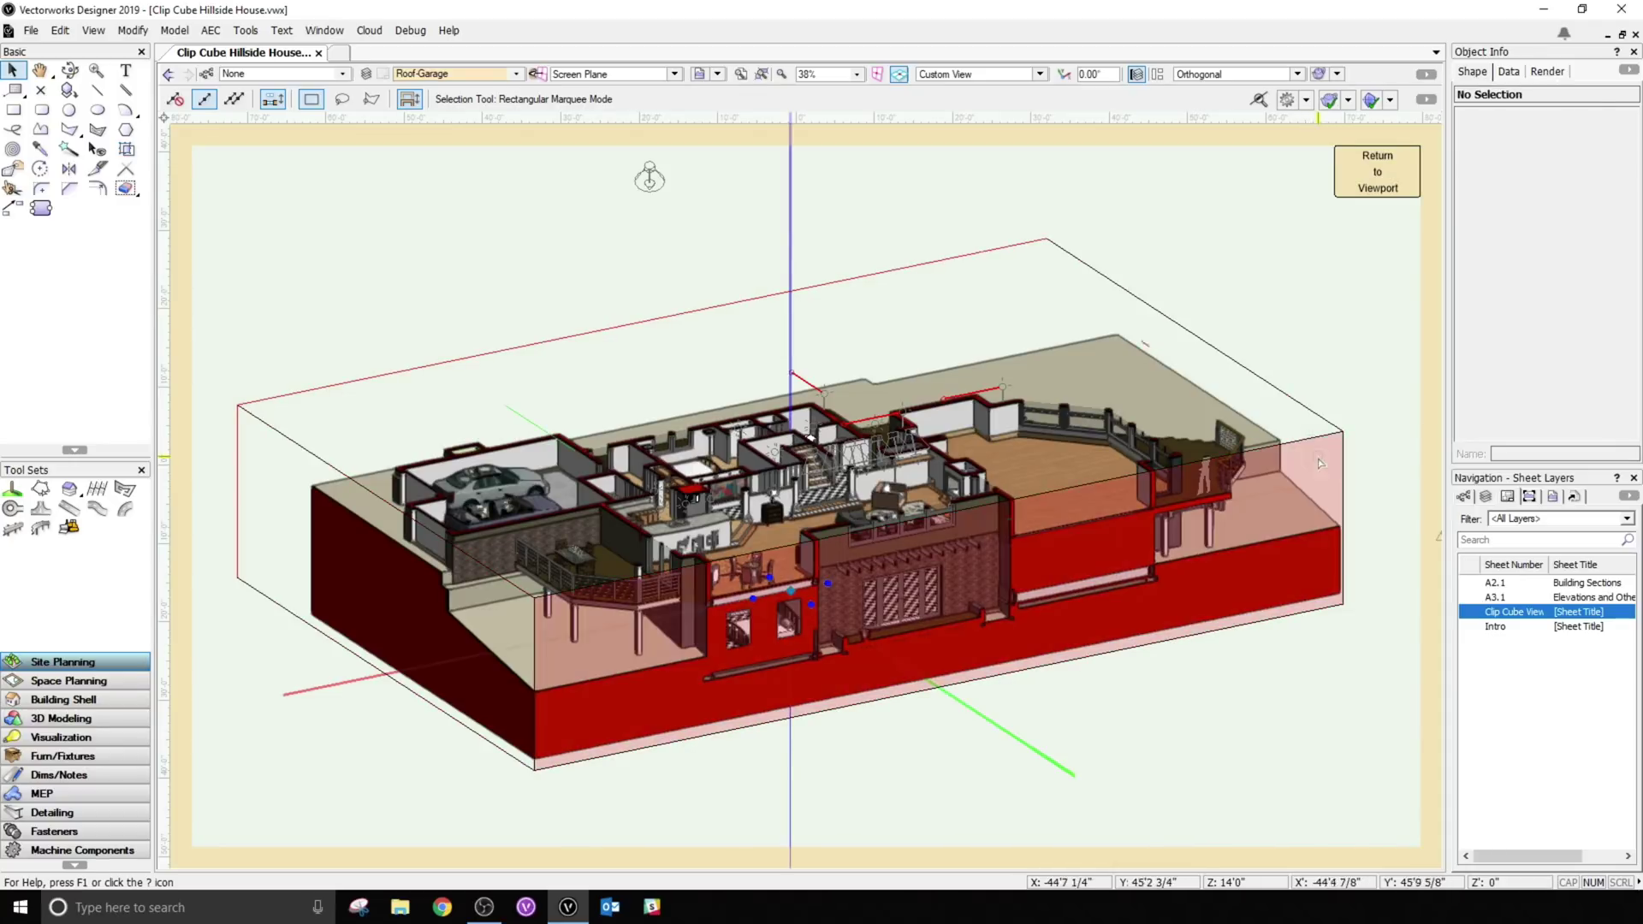
- Drag the Clip Cube's right face inward, return to the viewport, and zoom into the updated section
left_click_drag(1321, 466, 1284, 467)
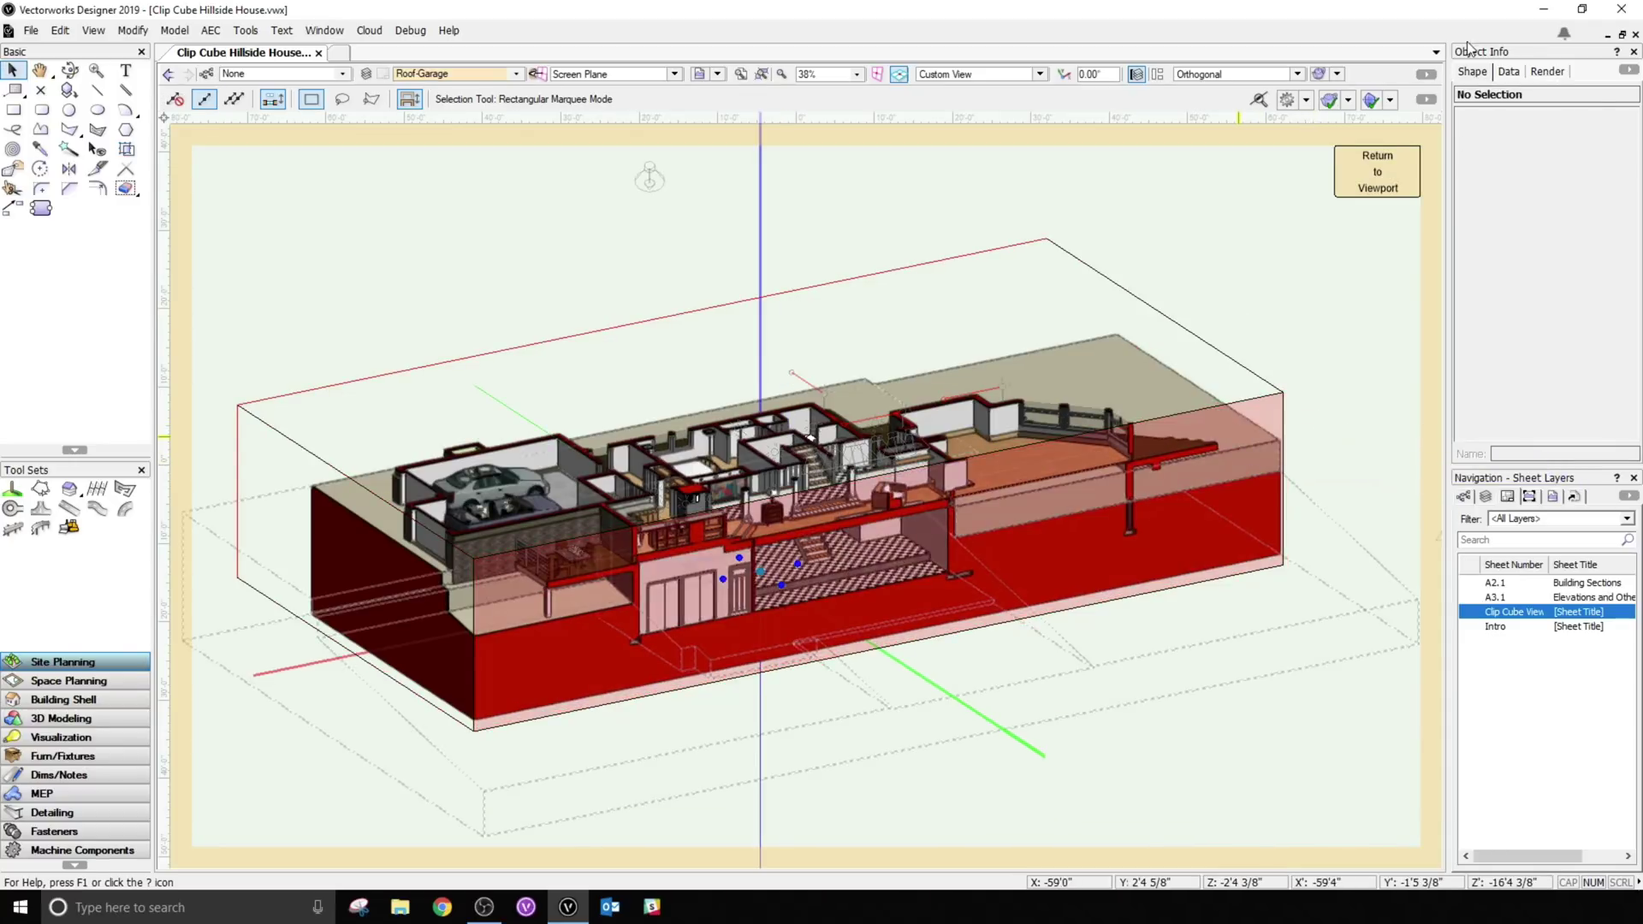
left_click(1378, 171)
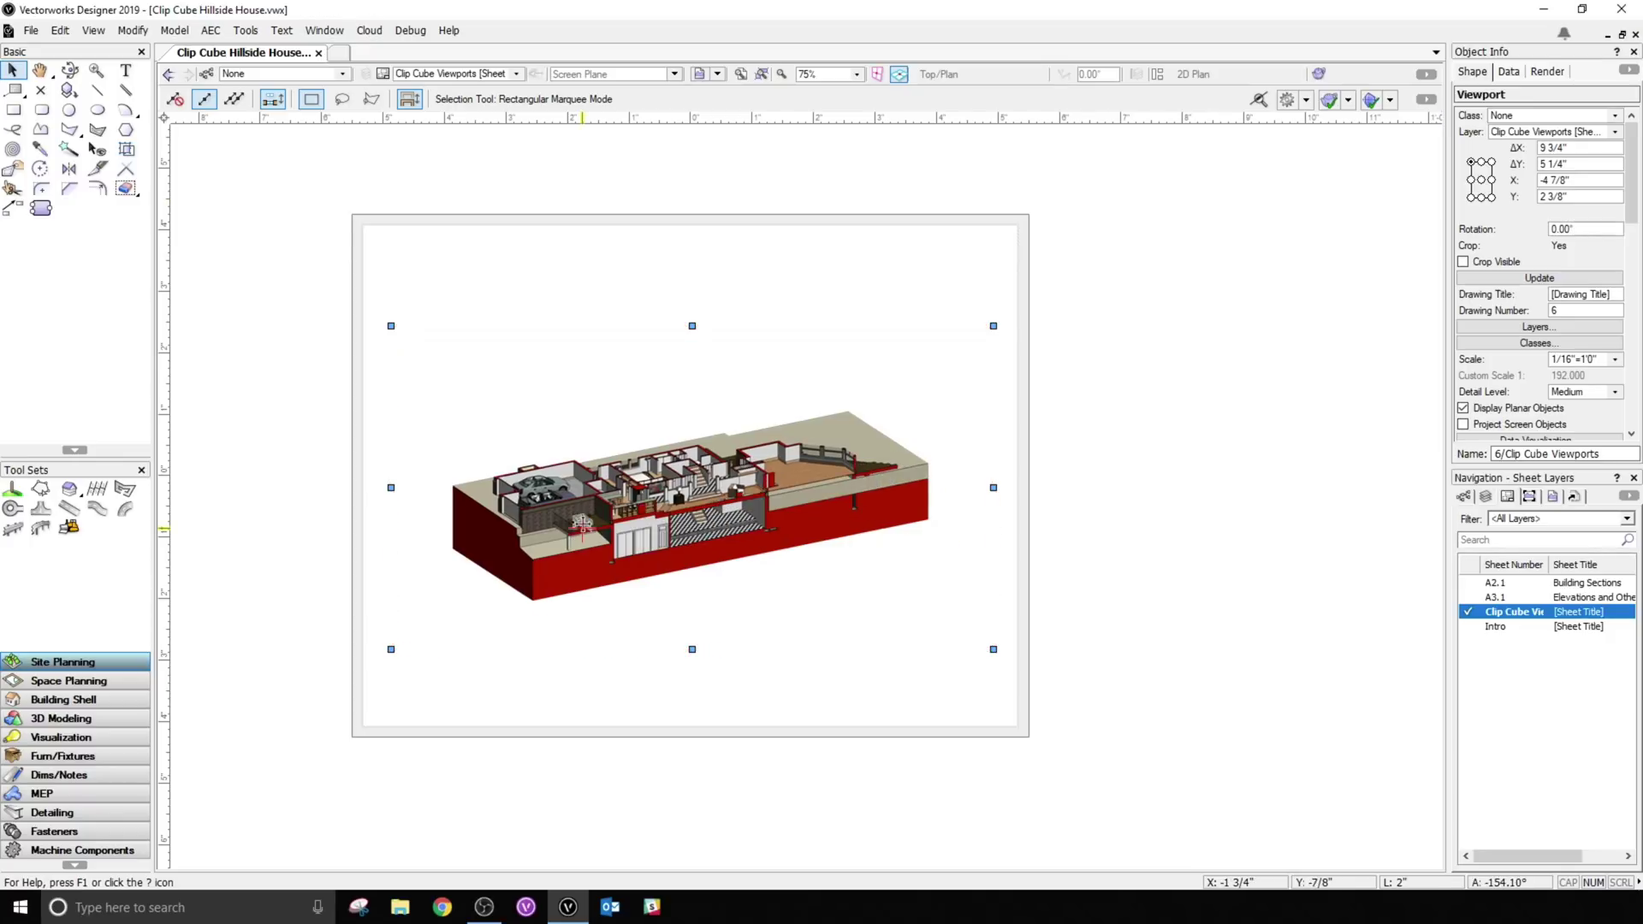
scroll(536, 508, "up", 1)
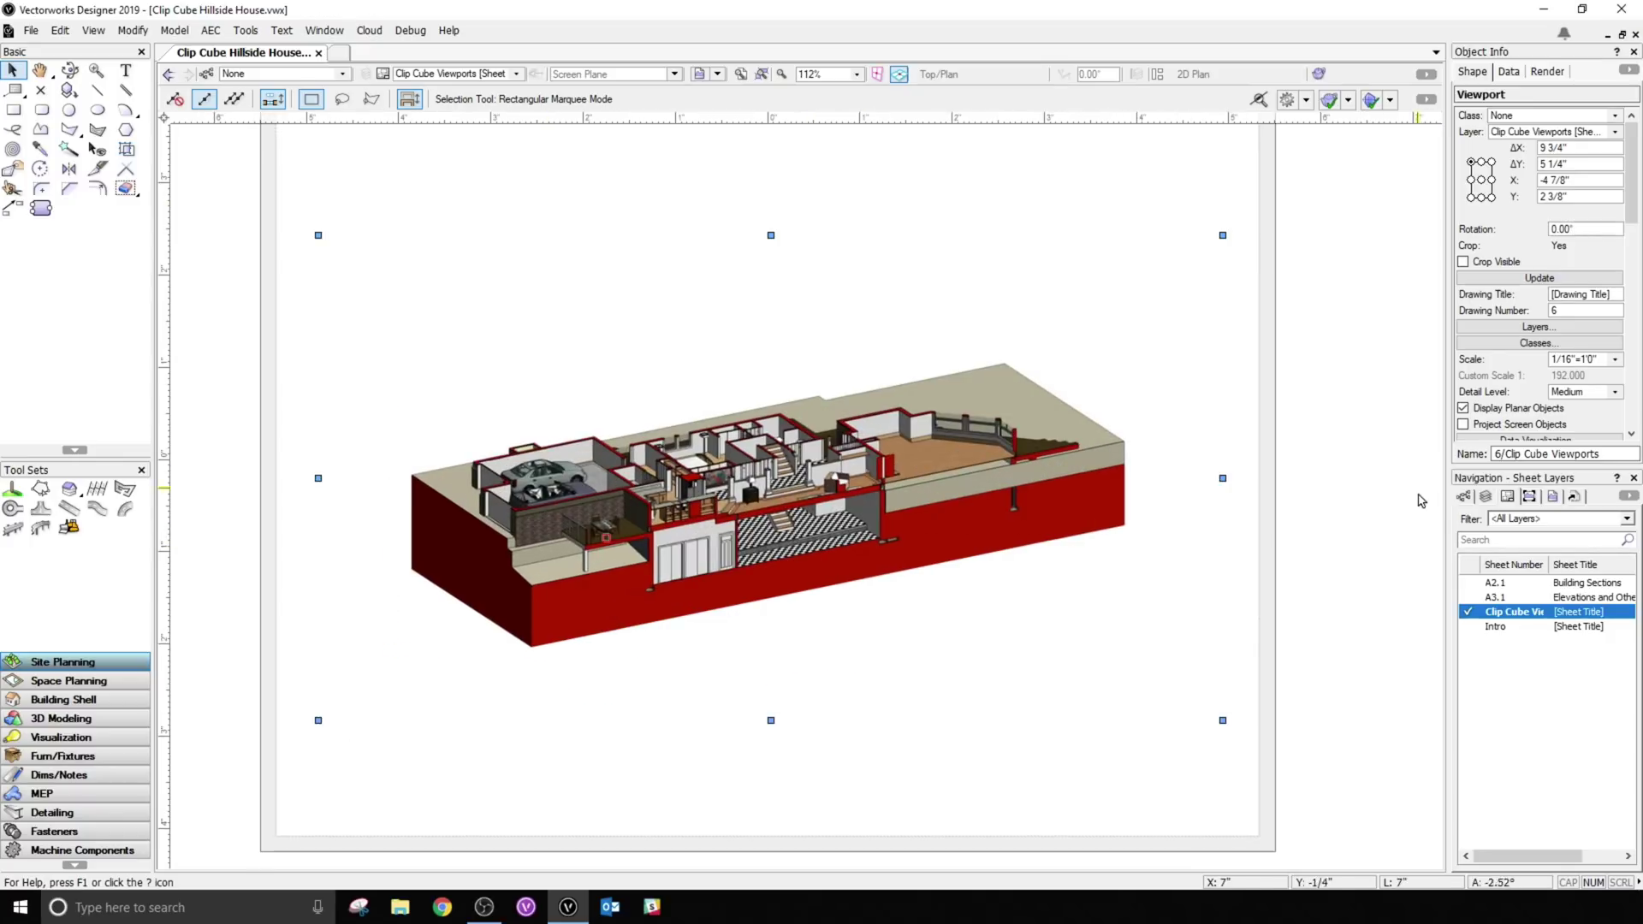
- Restore the '2 - Different Cubes Per Viewport' saved view from the Navigation palette
left_click(1487, 498)
left_click(1551, 499)
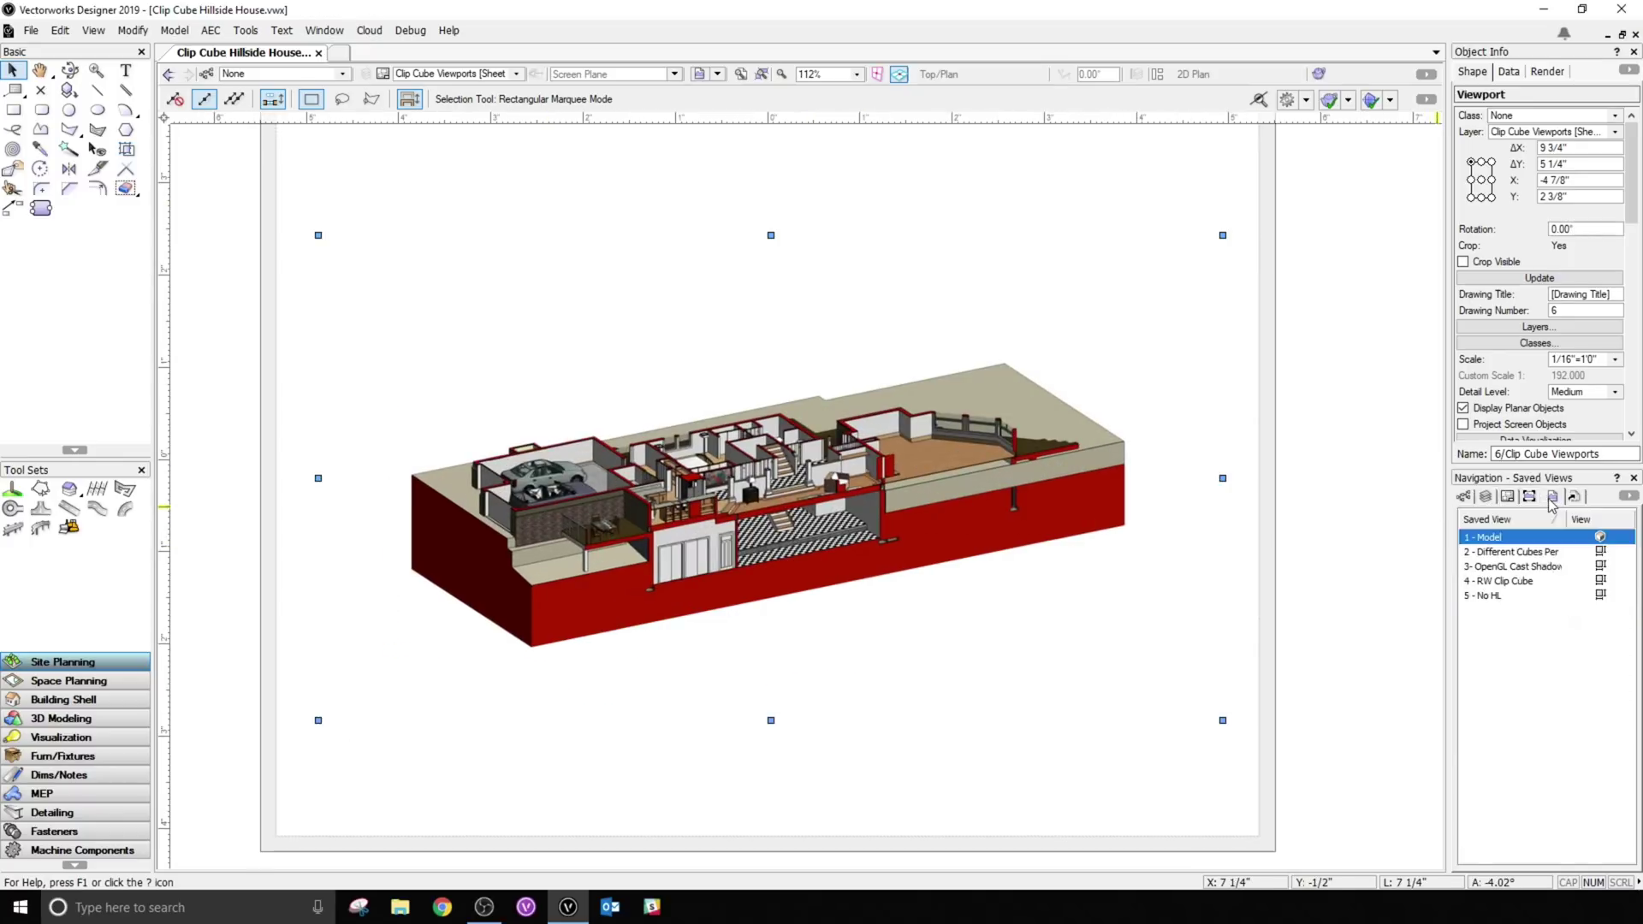
double_click(1511, 552)
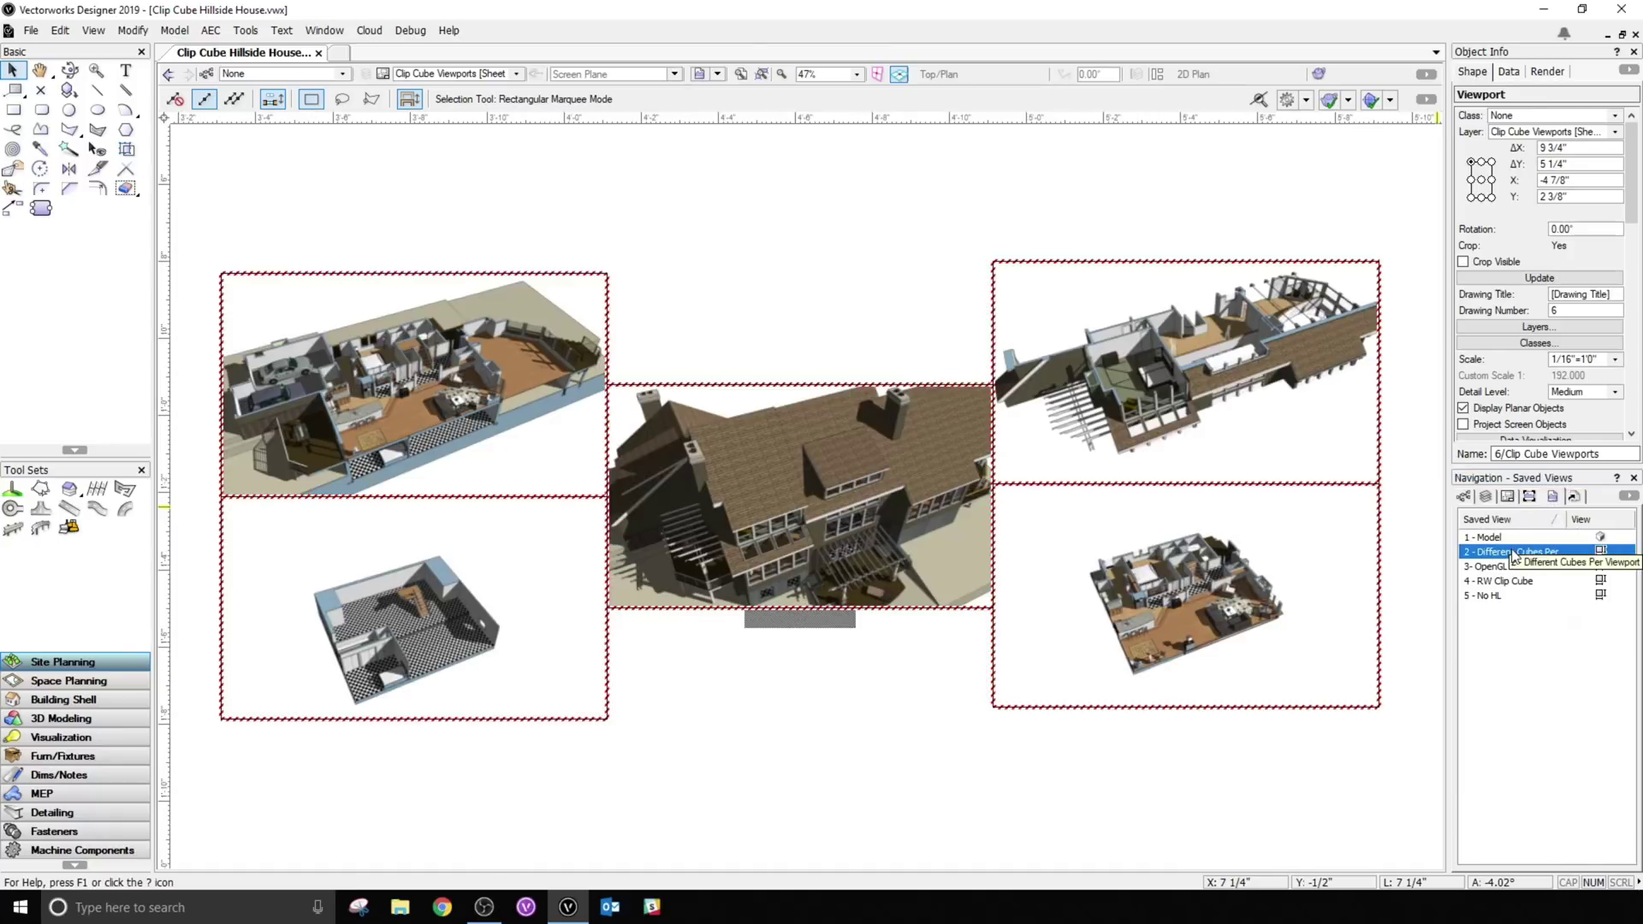
scroll(318, 362, "up", 2)
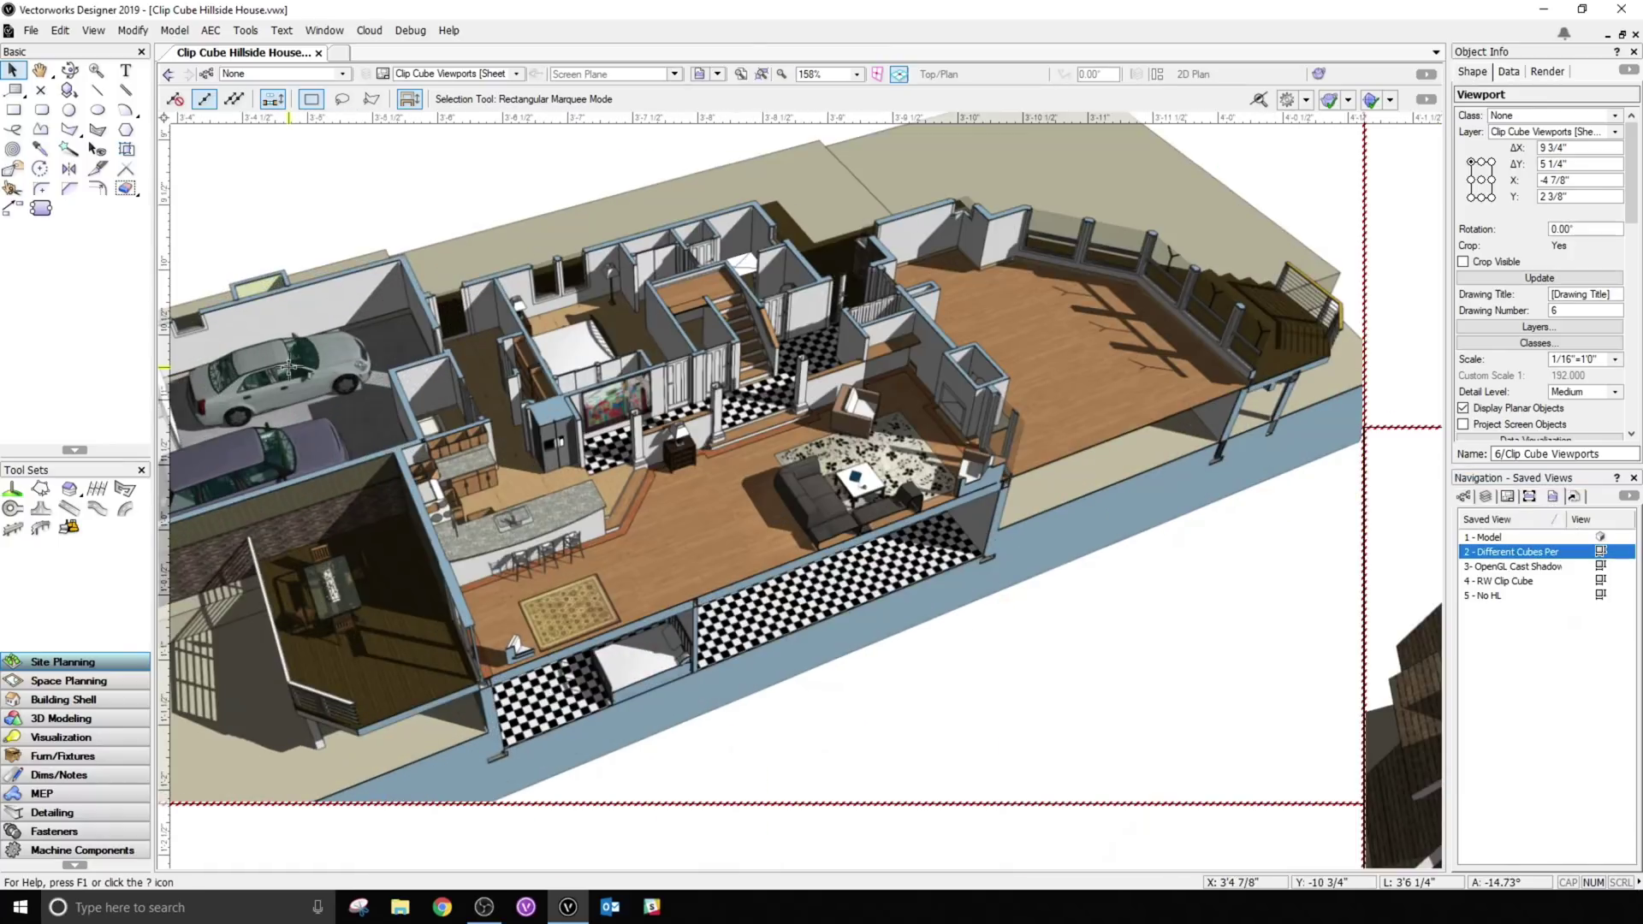
scroll(1210, 360, "down", 3)
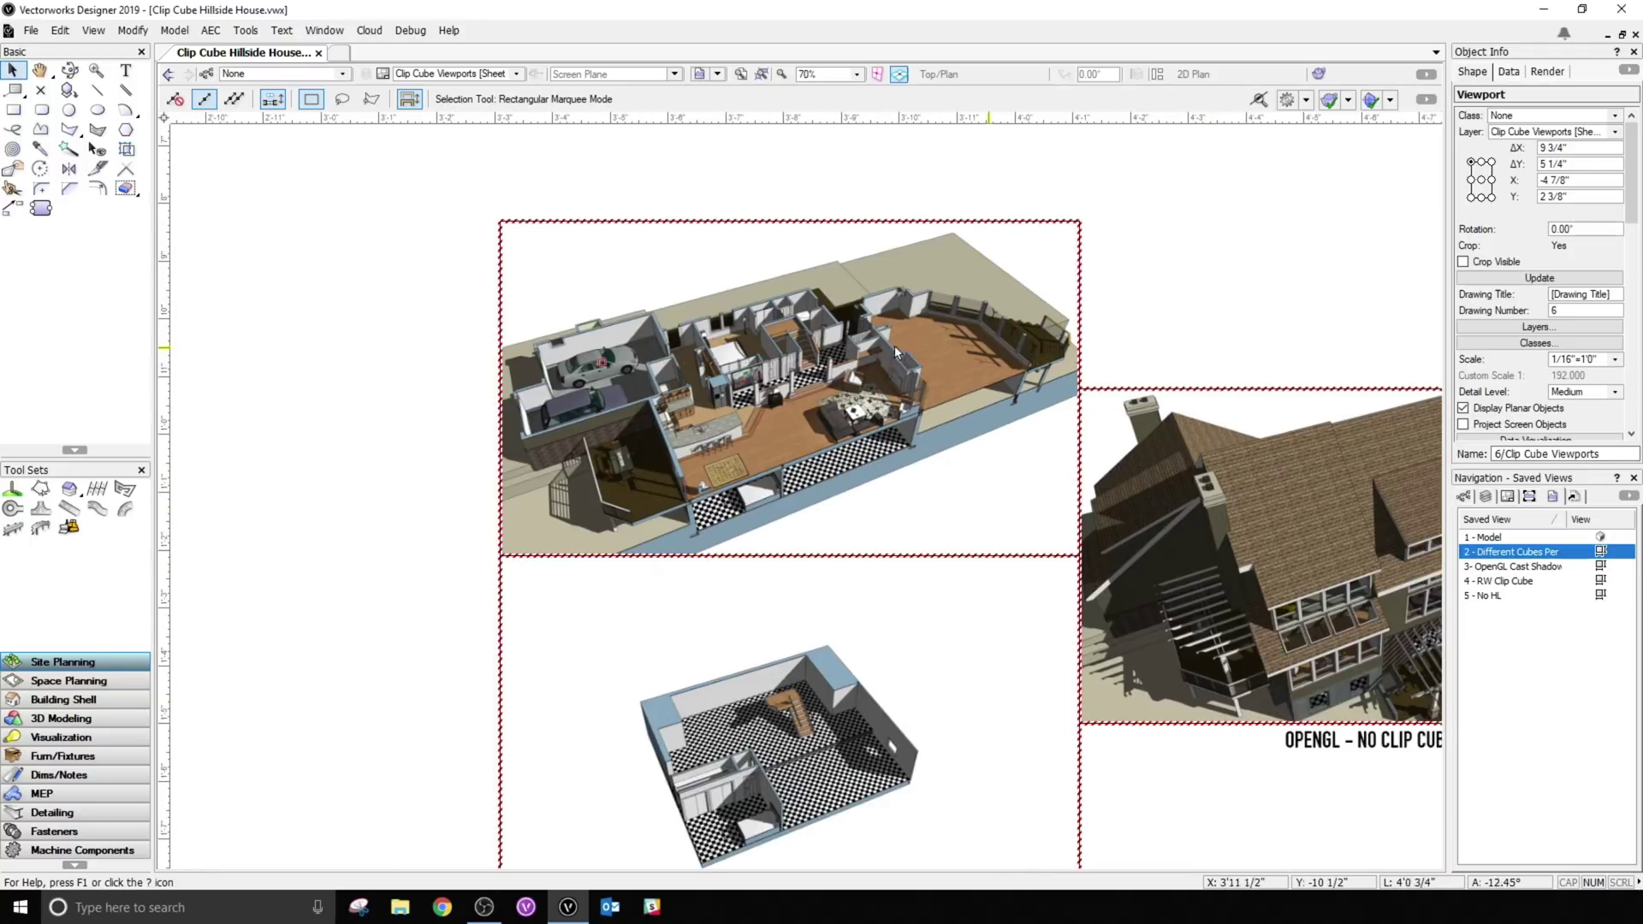
- Pan across the five house viewports, selecting and deselecting the upper-right one to inspect it
middle_click_drag(1148, 304, 1138, 300)
left_click_drag(1138, 301, 663, 225)
left_click_drag(1198, 308, 1151, 381)
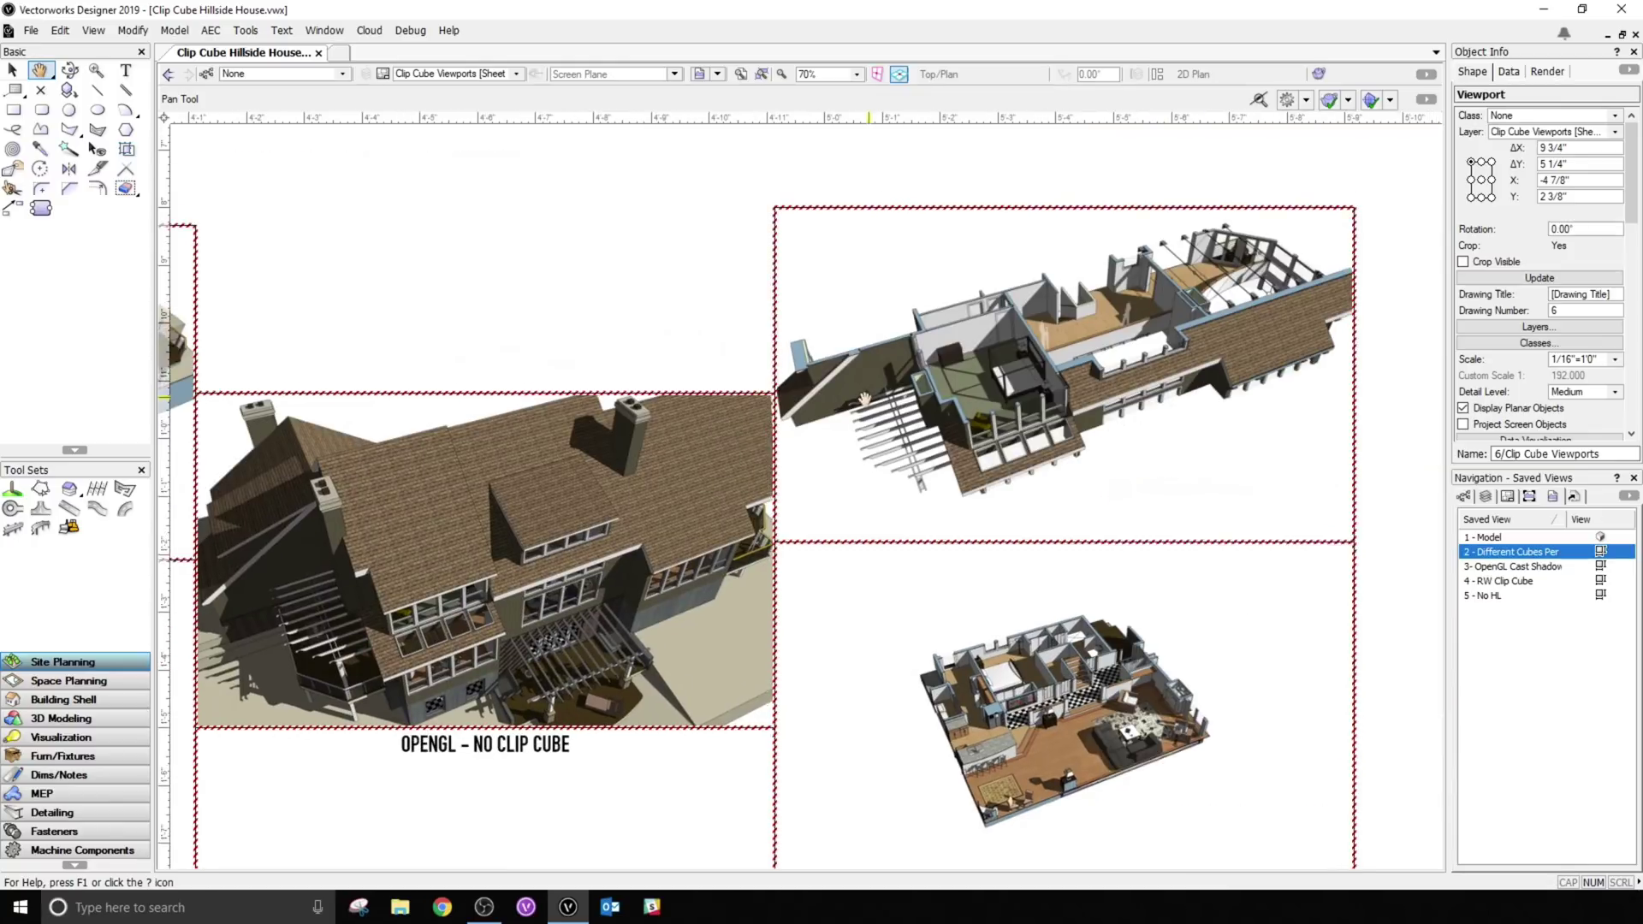
key("x")
left_click(1386, 295)
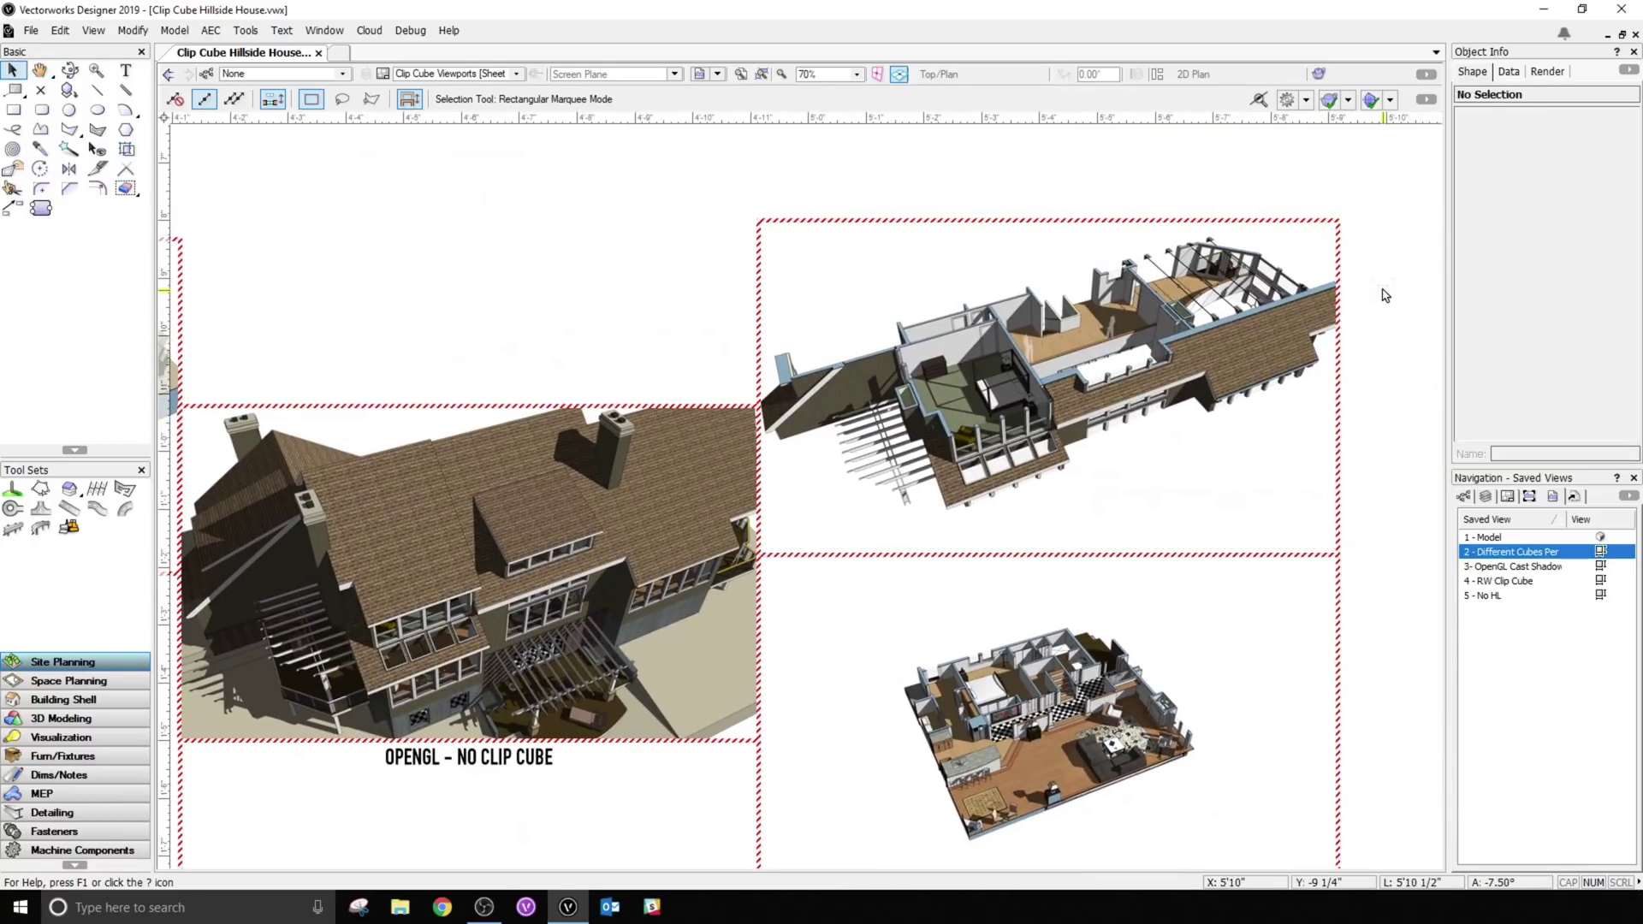
left_click(1168, 343)
scroll(1416, 322, "down", 2)
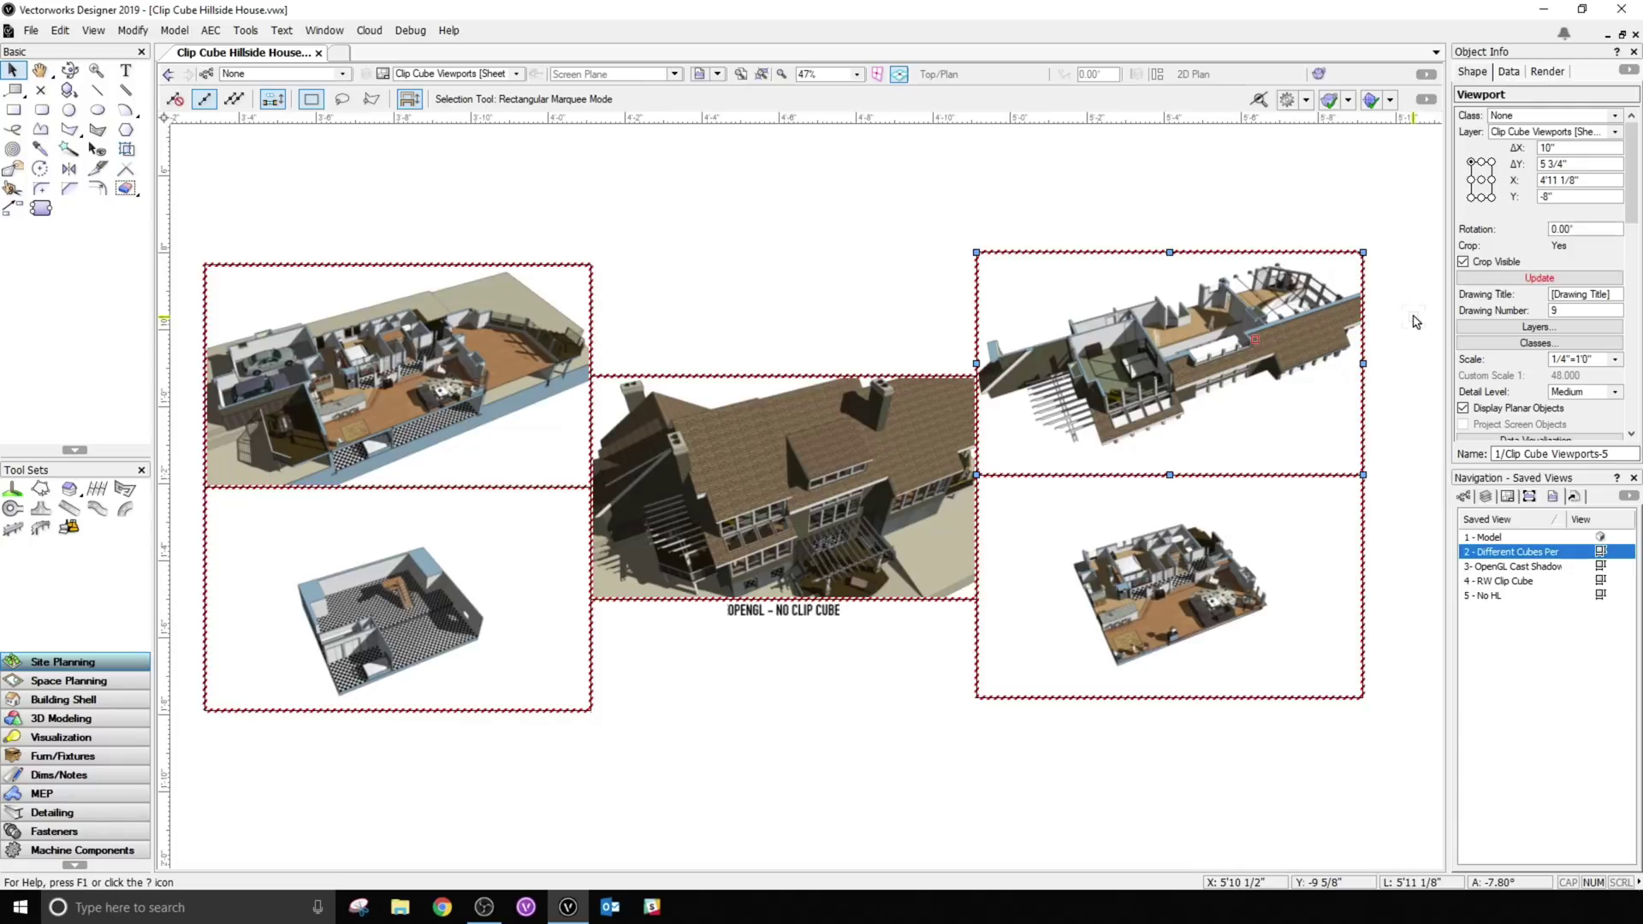
left_click(1428, 386)
middle_click_drag(1394, 365, 1407, 371)
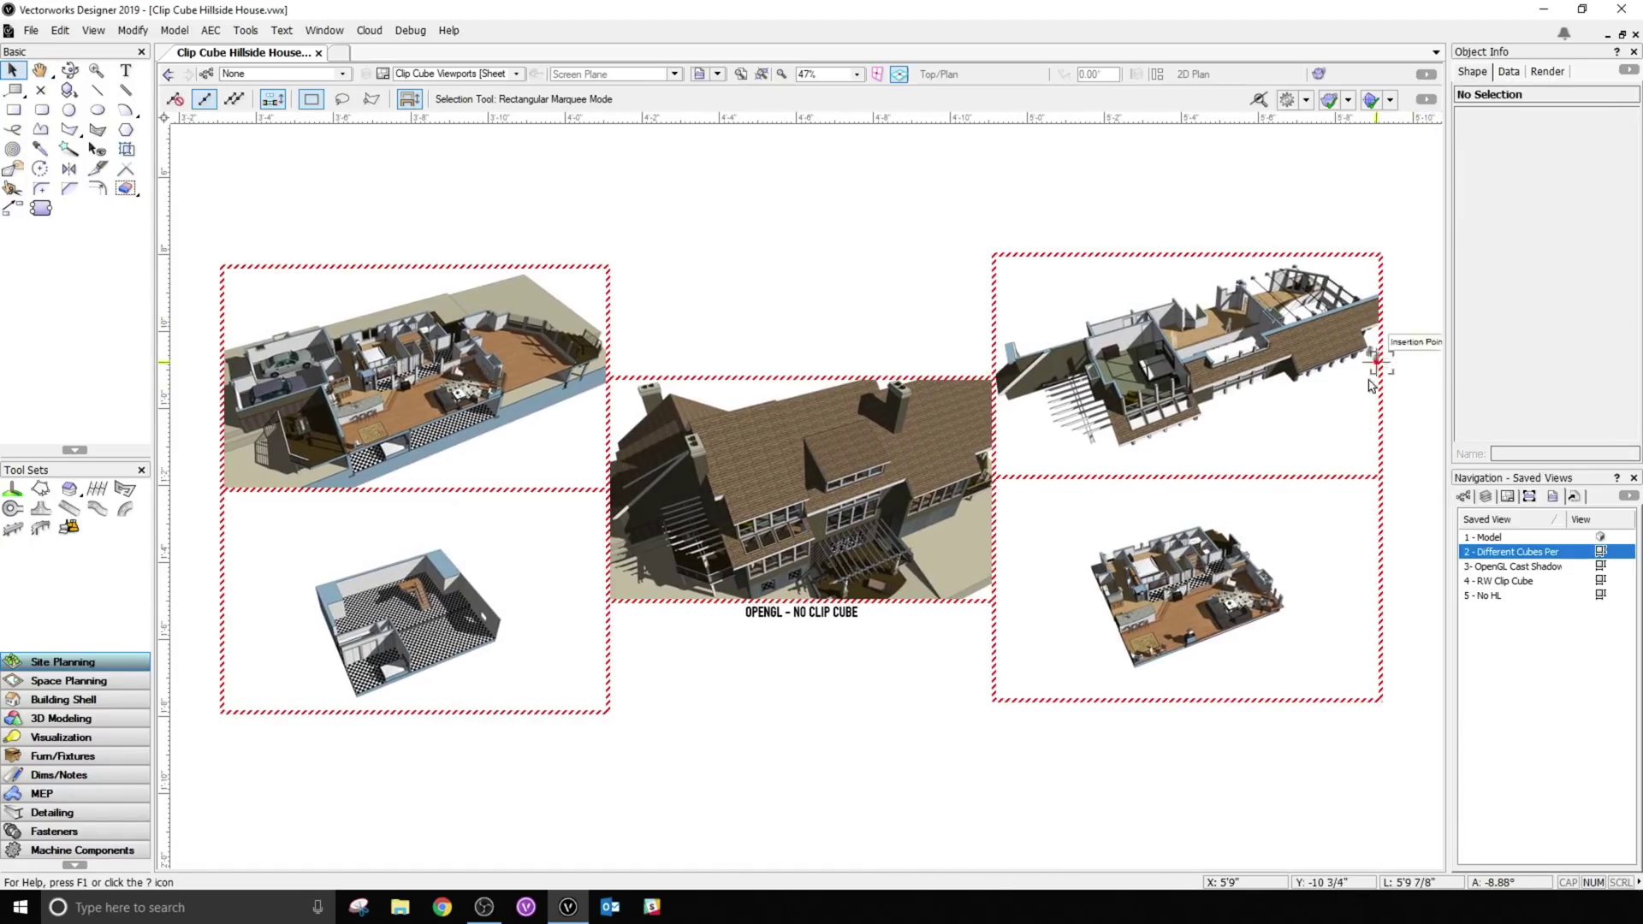
- Restore the '2 - Different Cubes Per' saved view showing the clipped house close-up, then resume selecting
double_click(1509, 581)
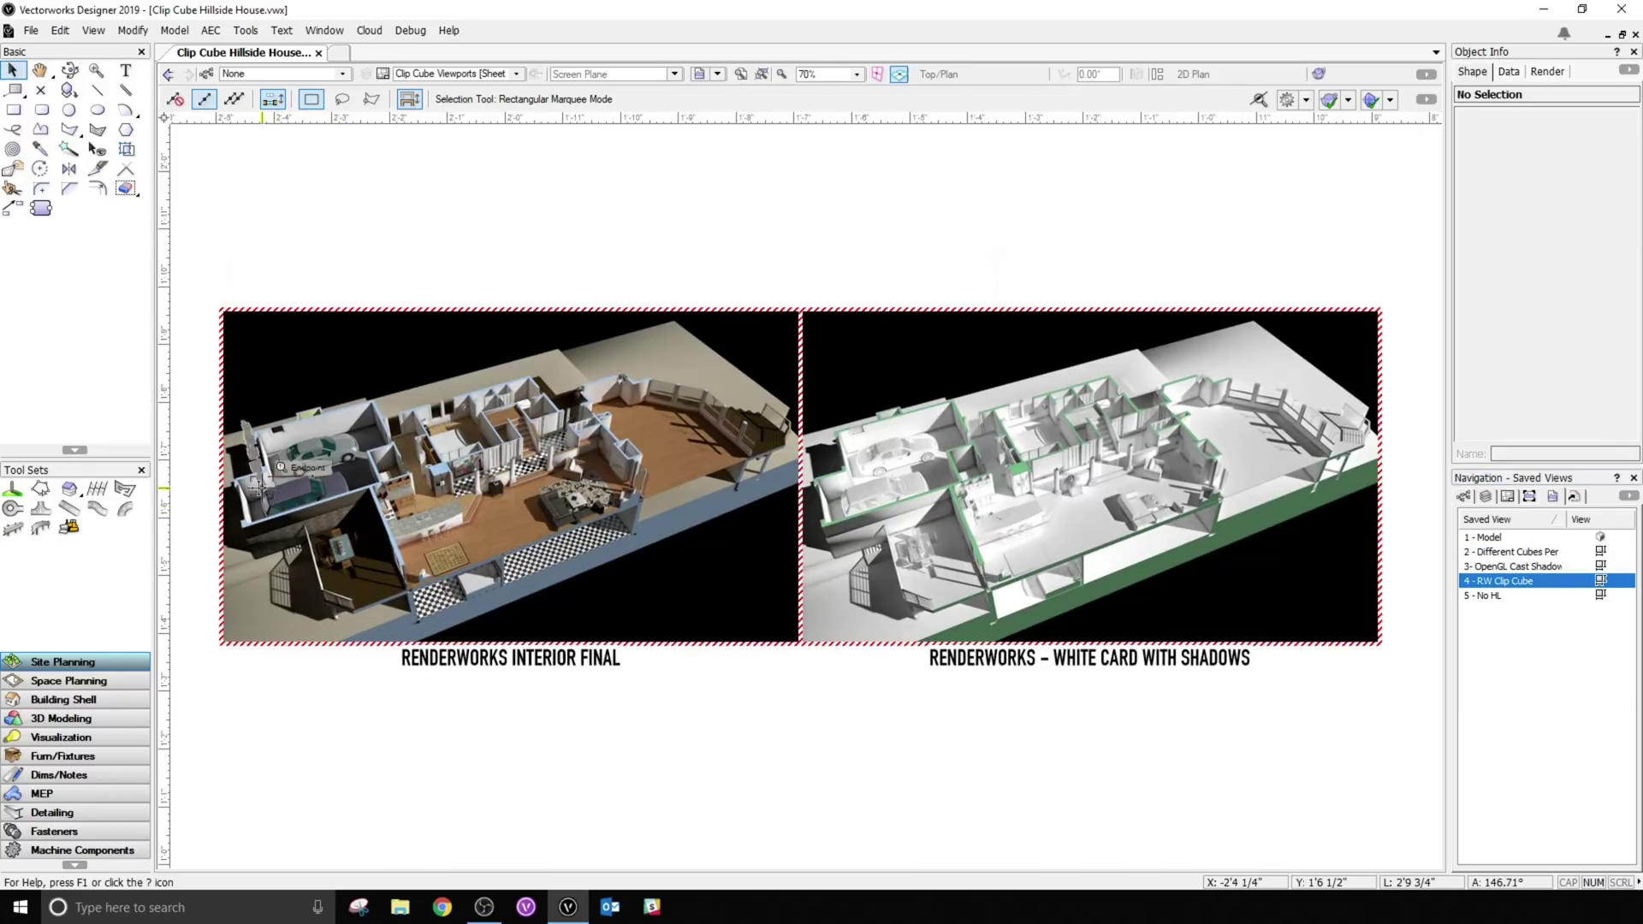
scroll(213, 484, "up", 3)
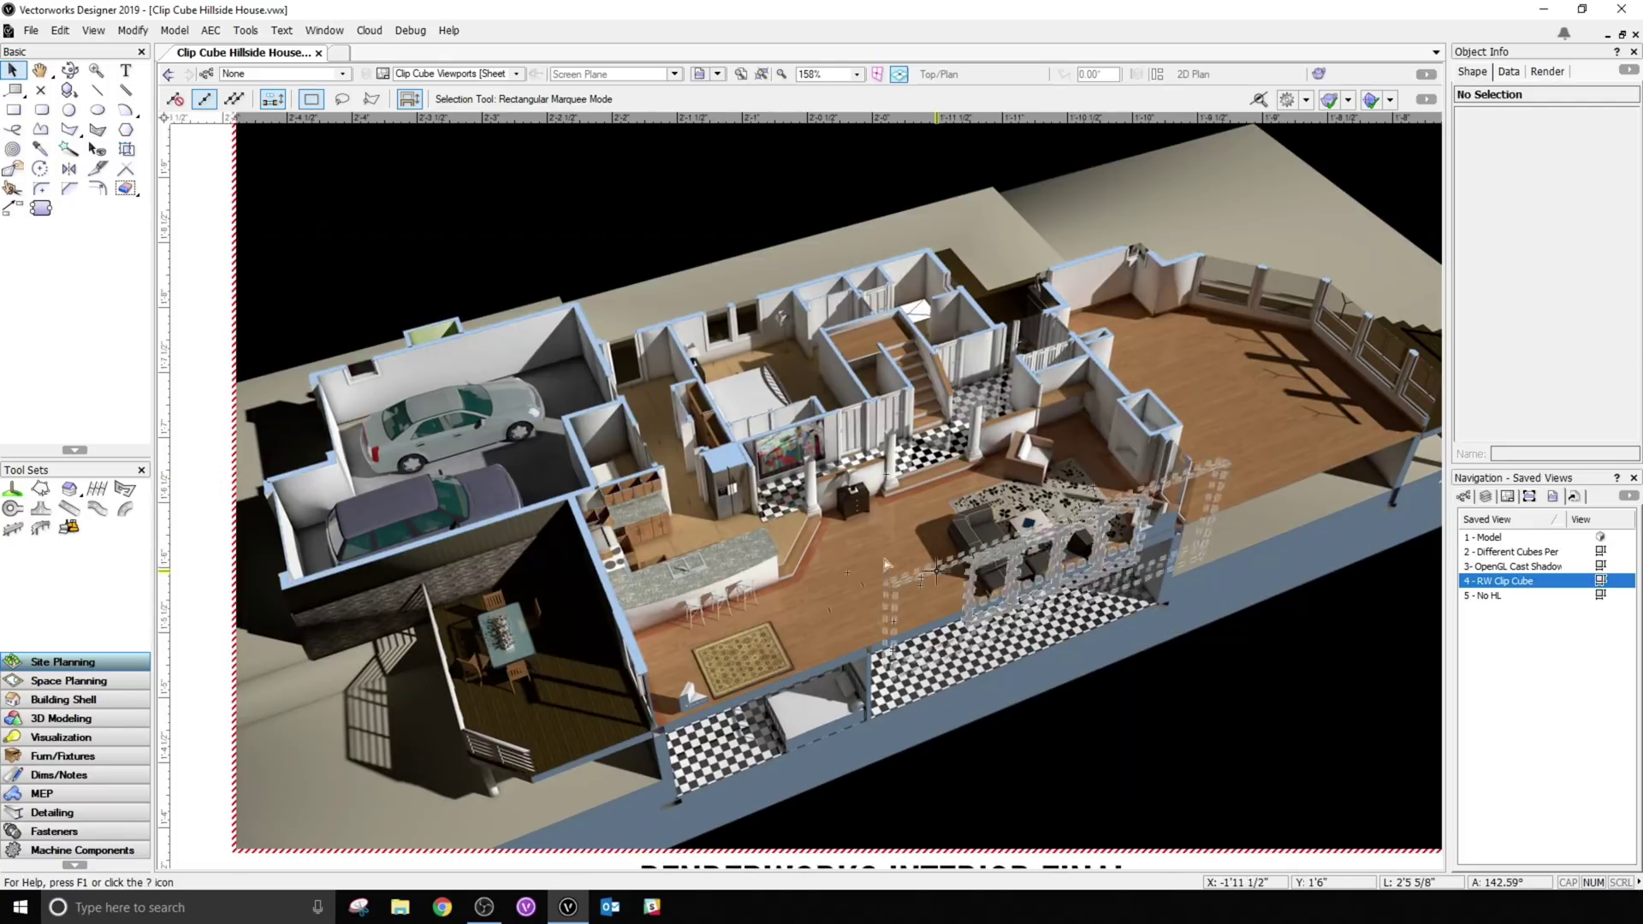
double_click(1506, 552)
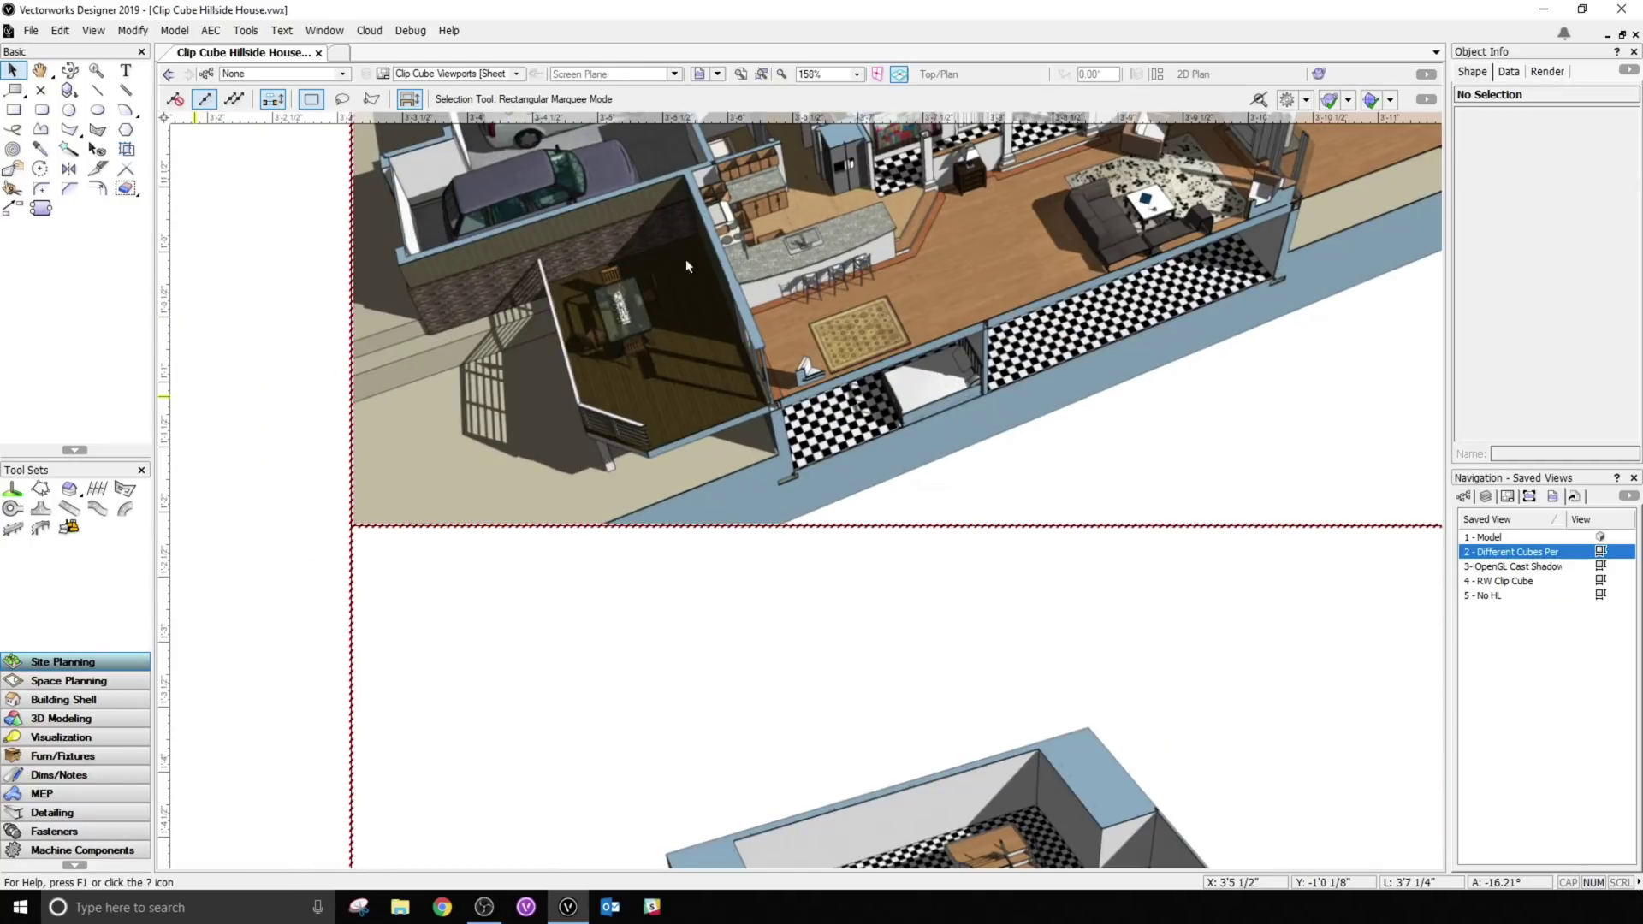
key("x")
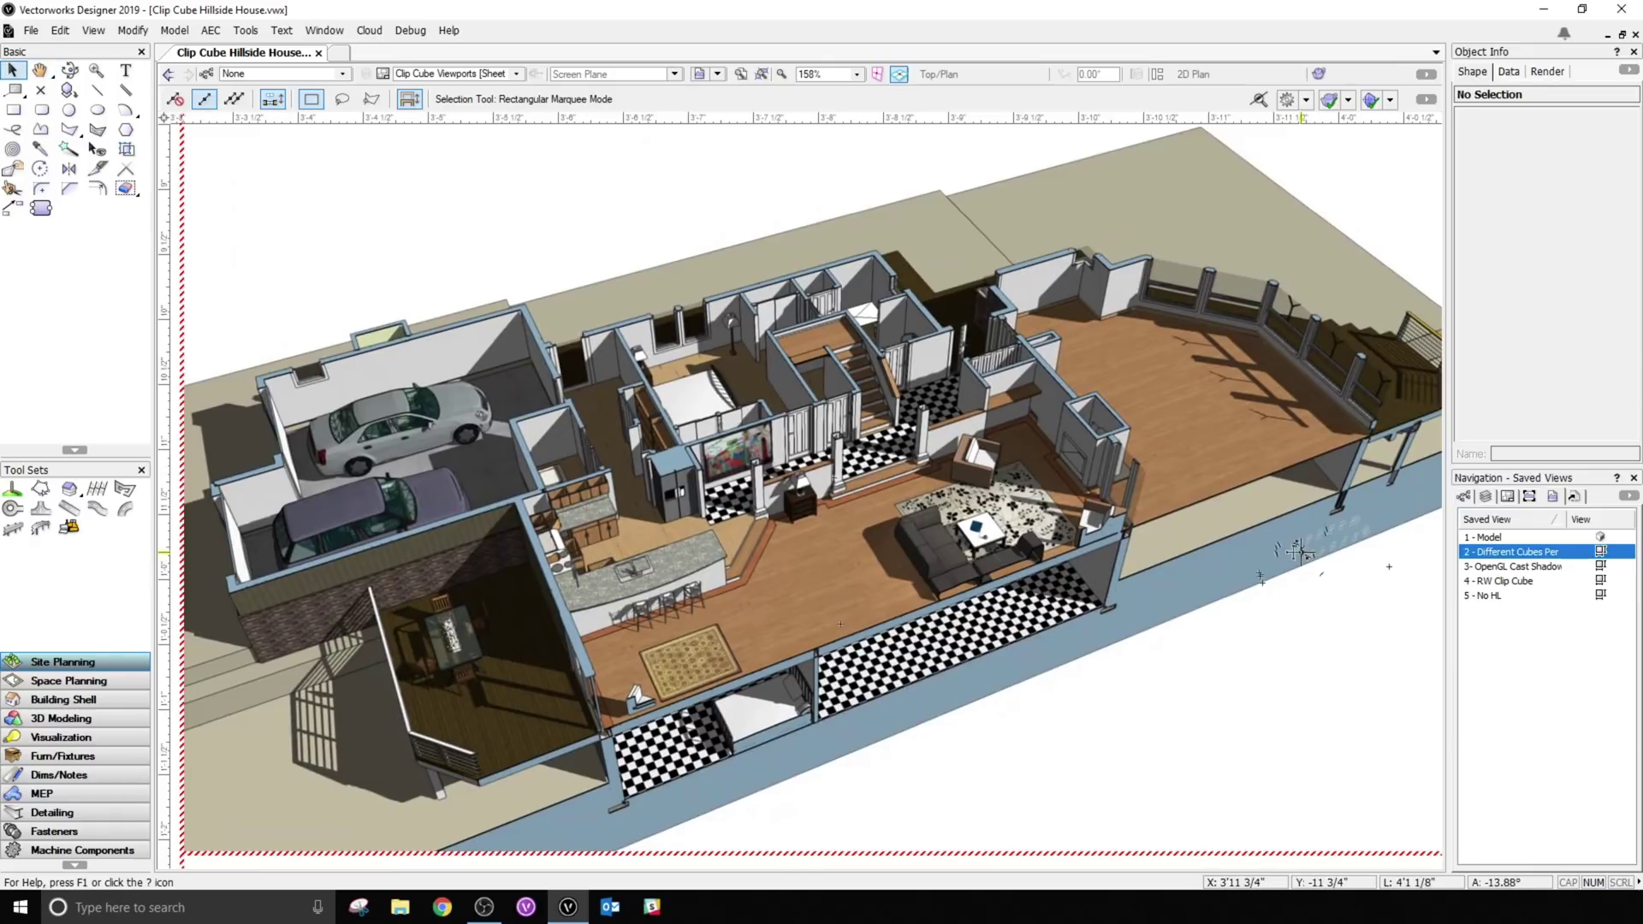
left_click(1150, 573)
scroll(1508, 389, "down", 3)
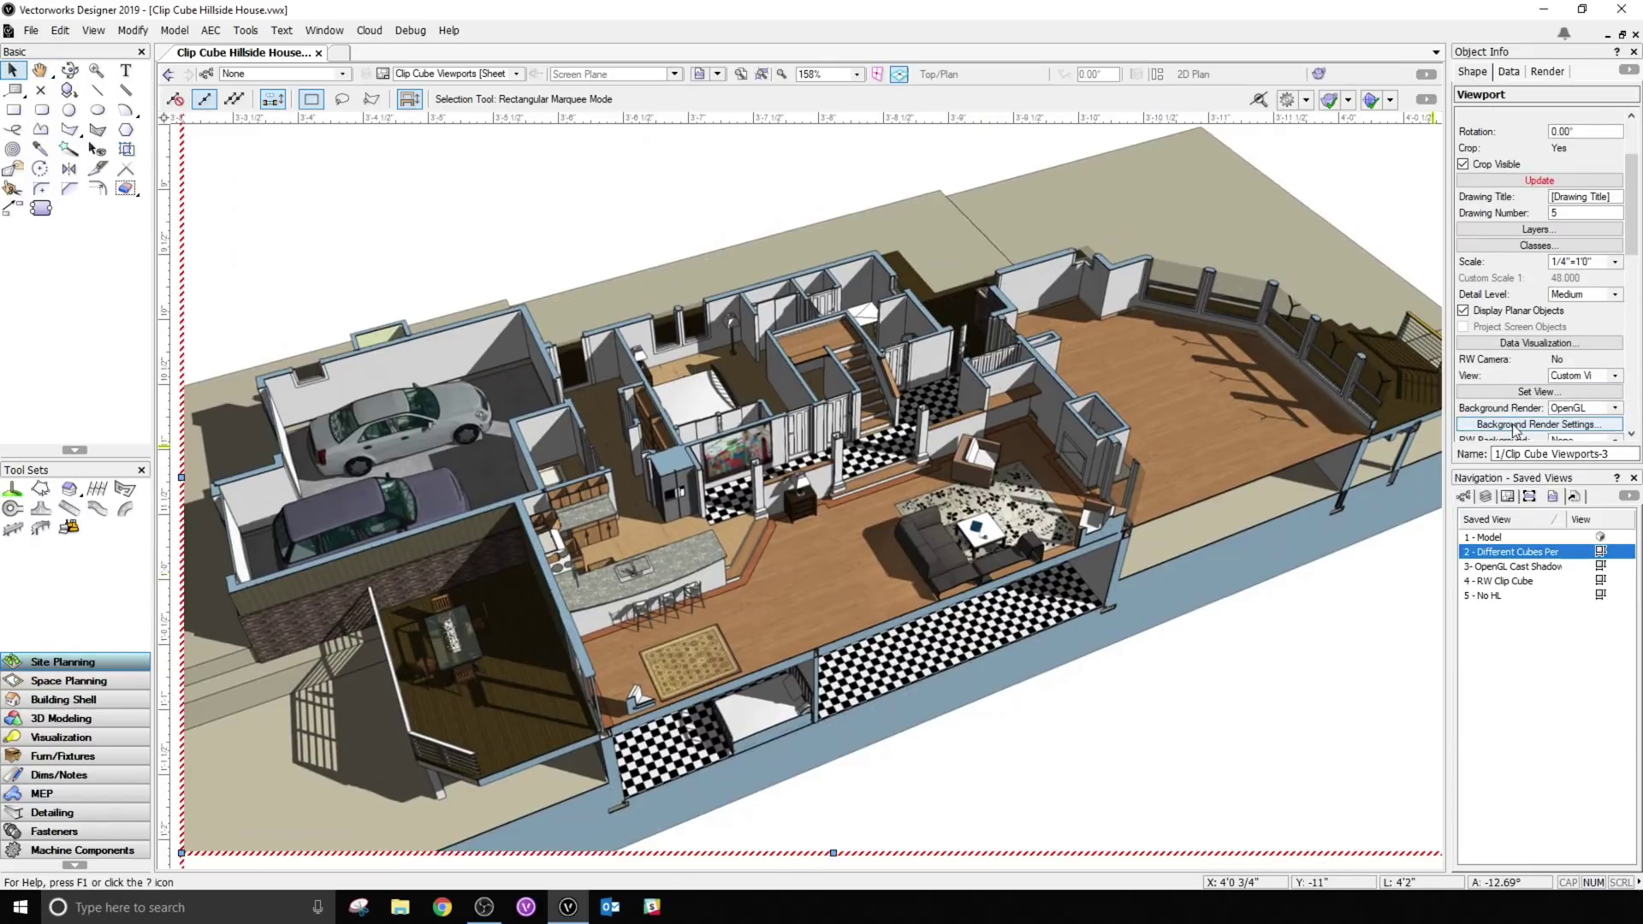
scroll(1508, 390, "down", 4)
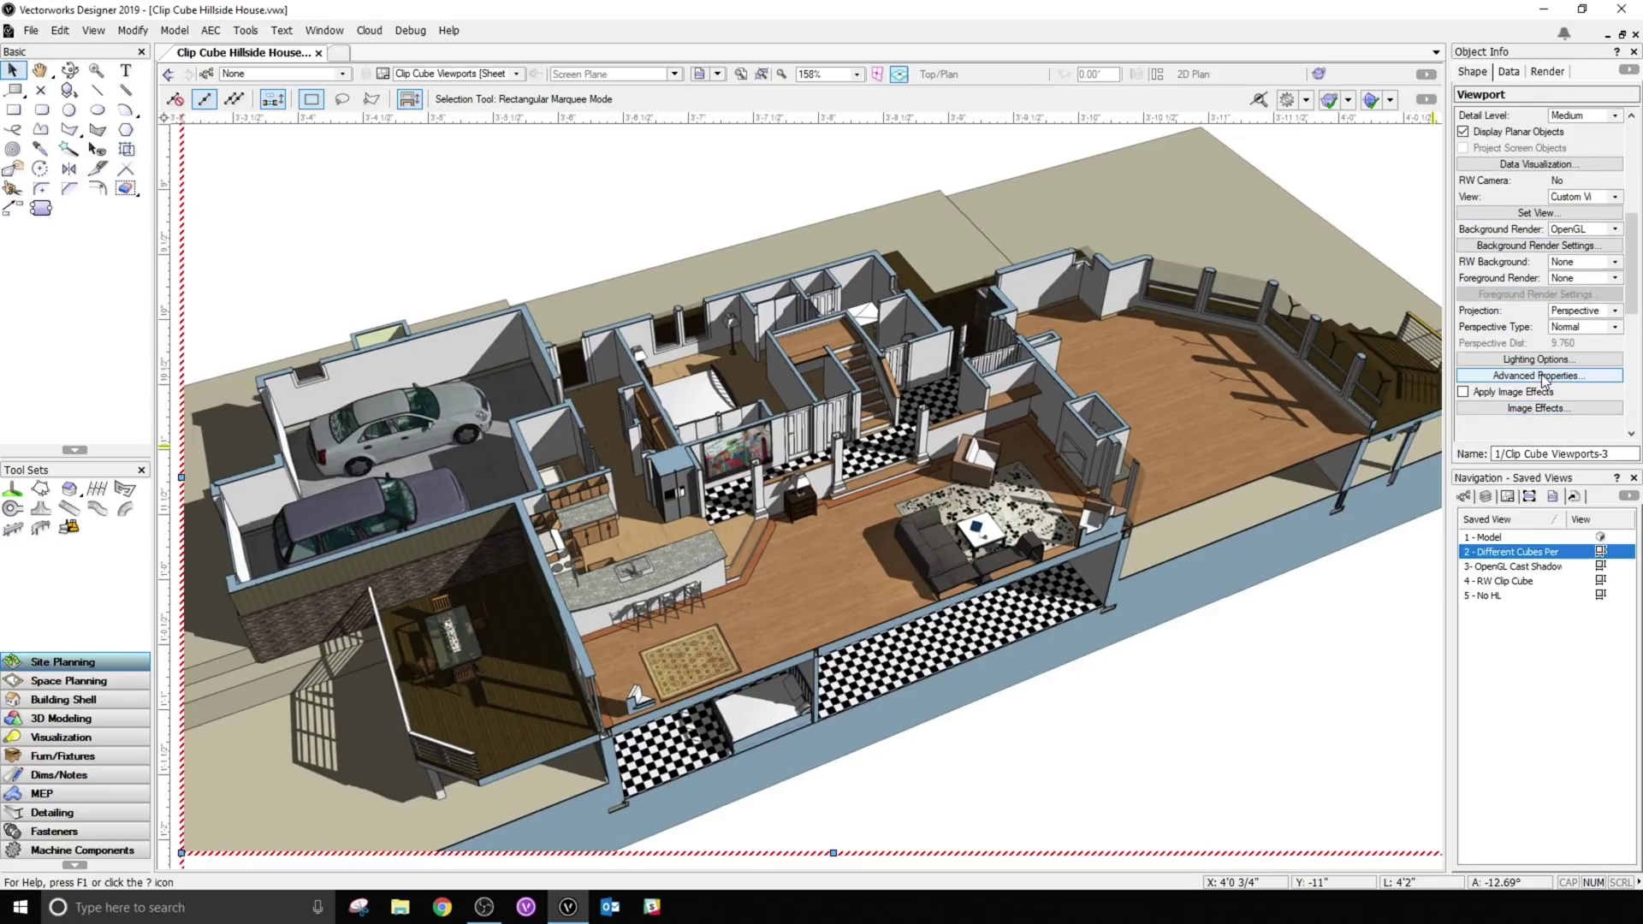
left_click(1545, 376)
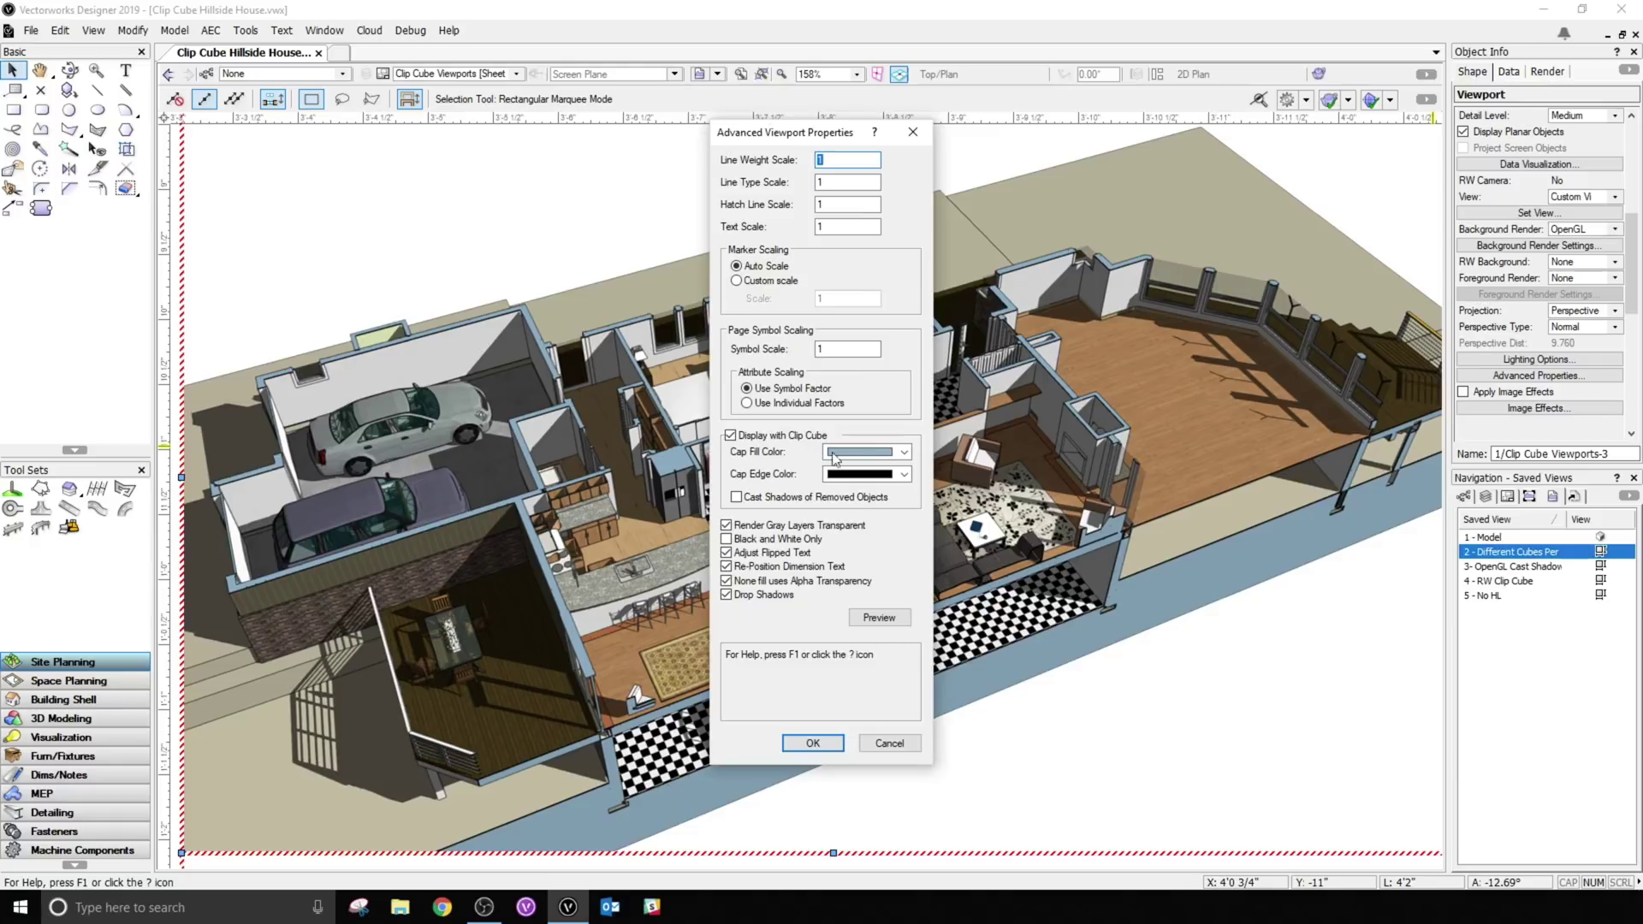
left_click(890, 474)
left_click(894, 473)
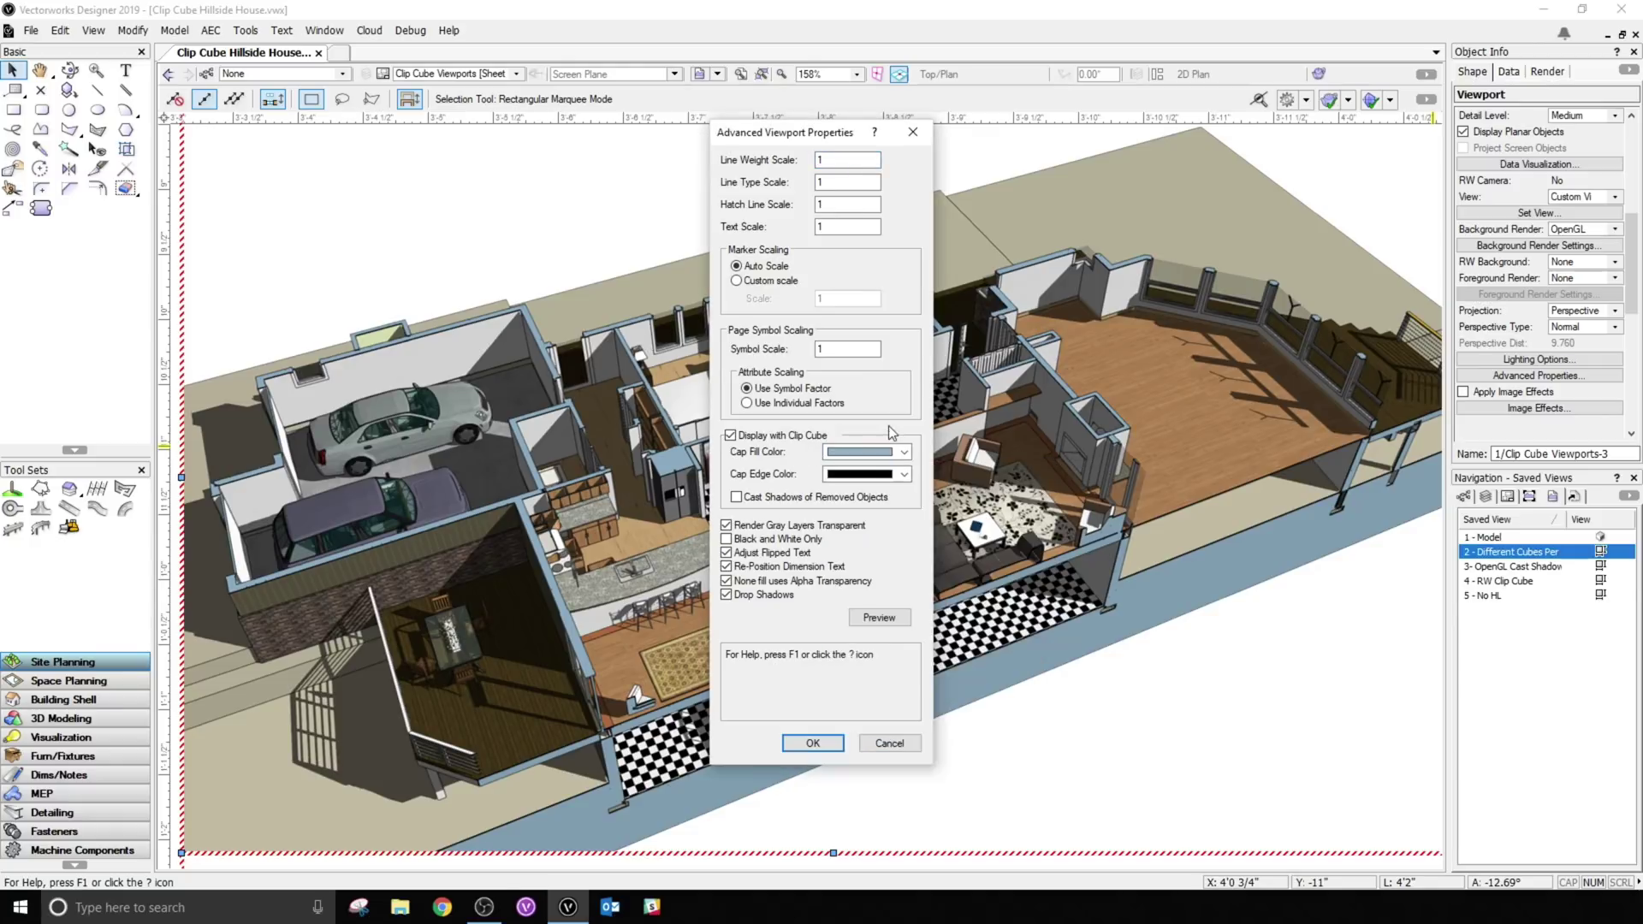
left_click(887, 743)
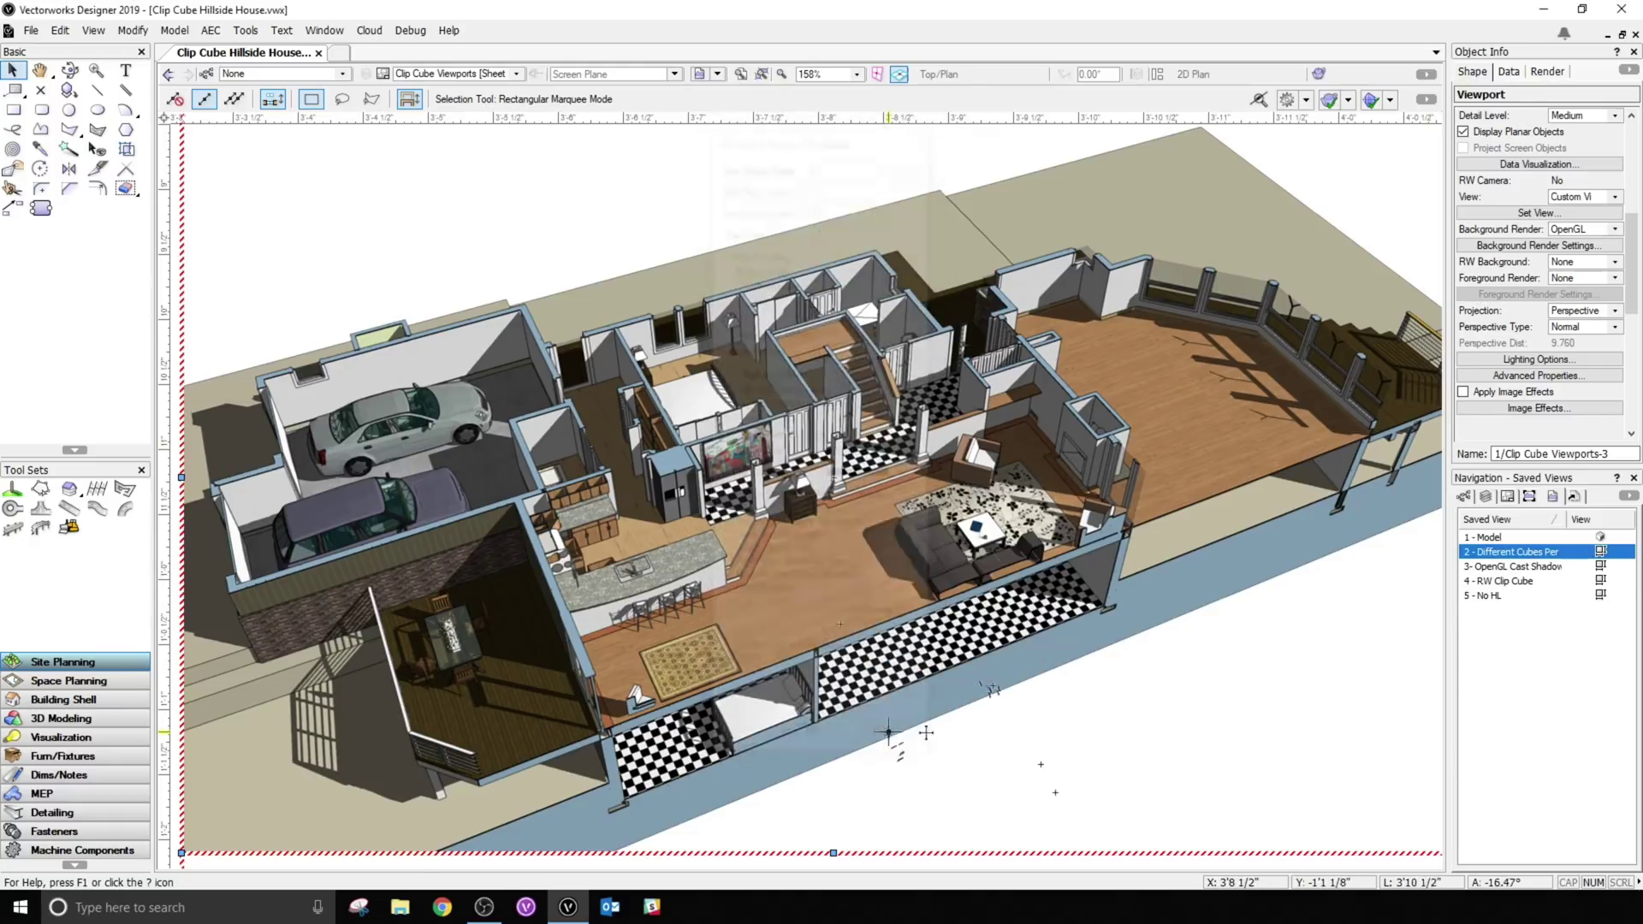
- Restore the '4 - RW Clip Cube' saved view and pan and zoom around the Renderworks renders
double_click(1503, 581)
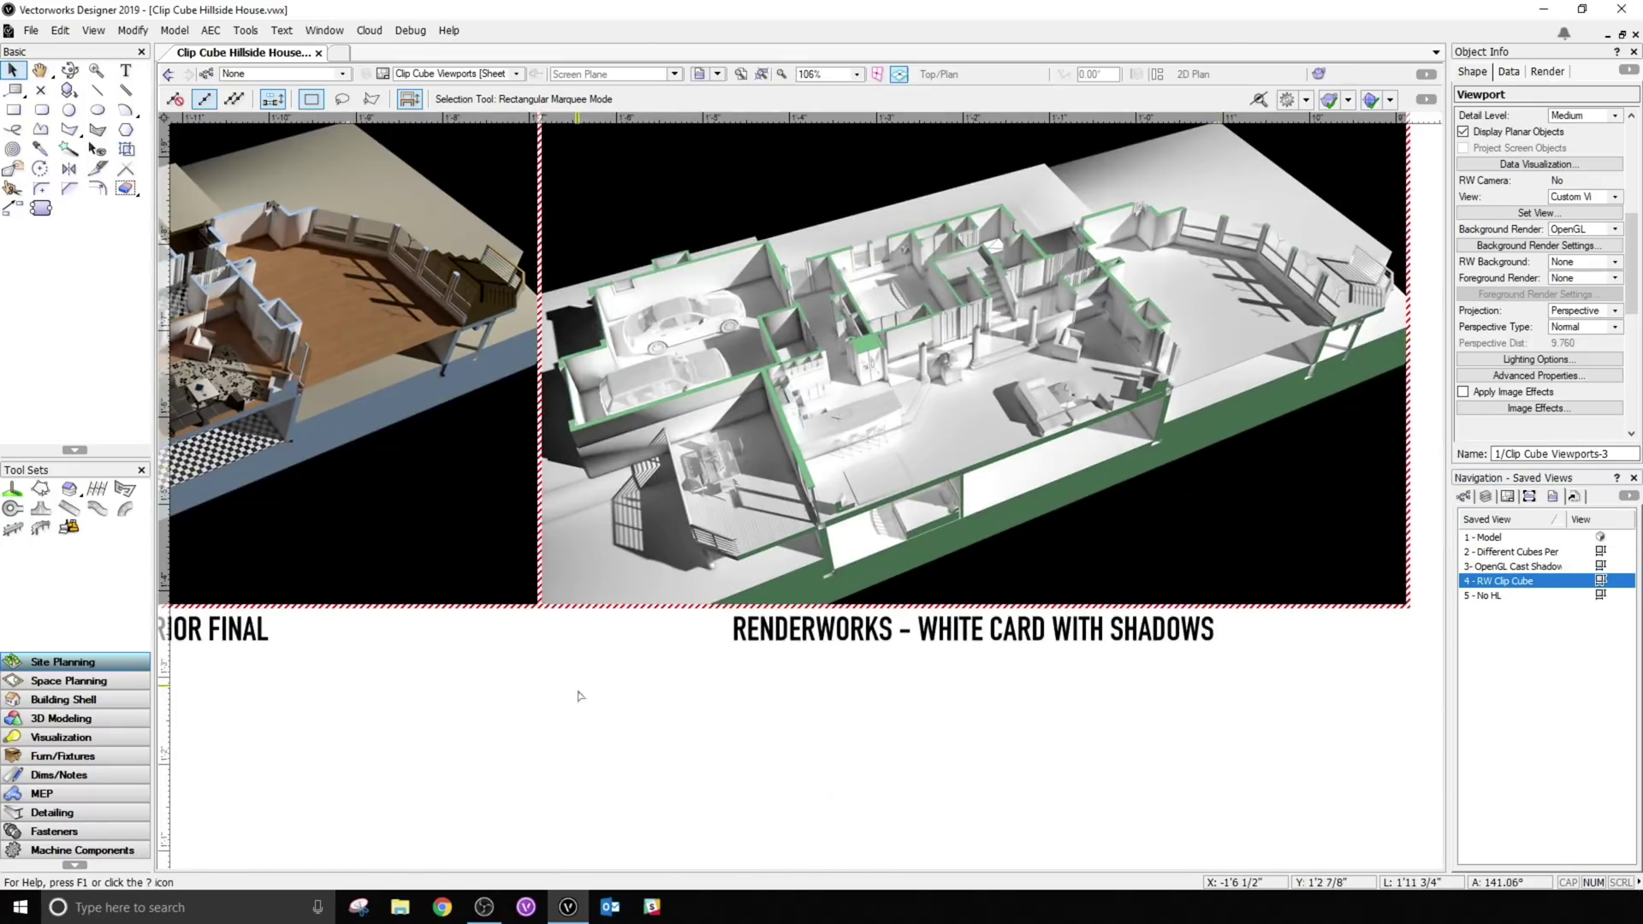
key("h")
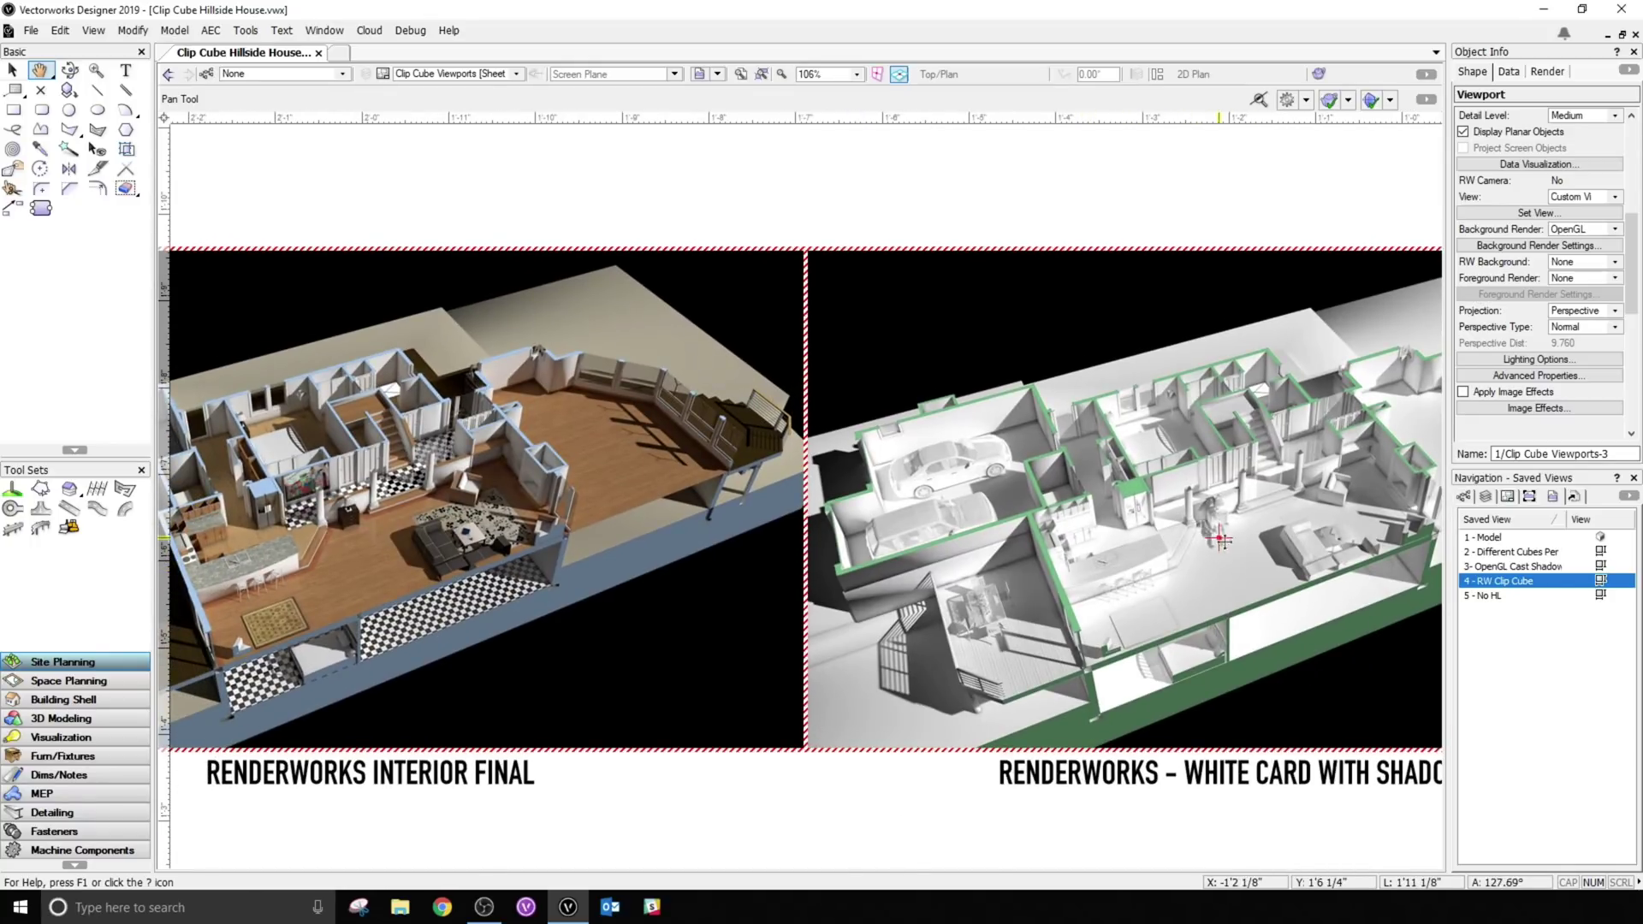
key("x")
scroll(473, 618, "up", 3)
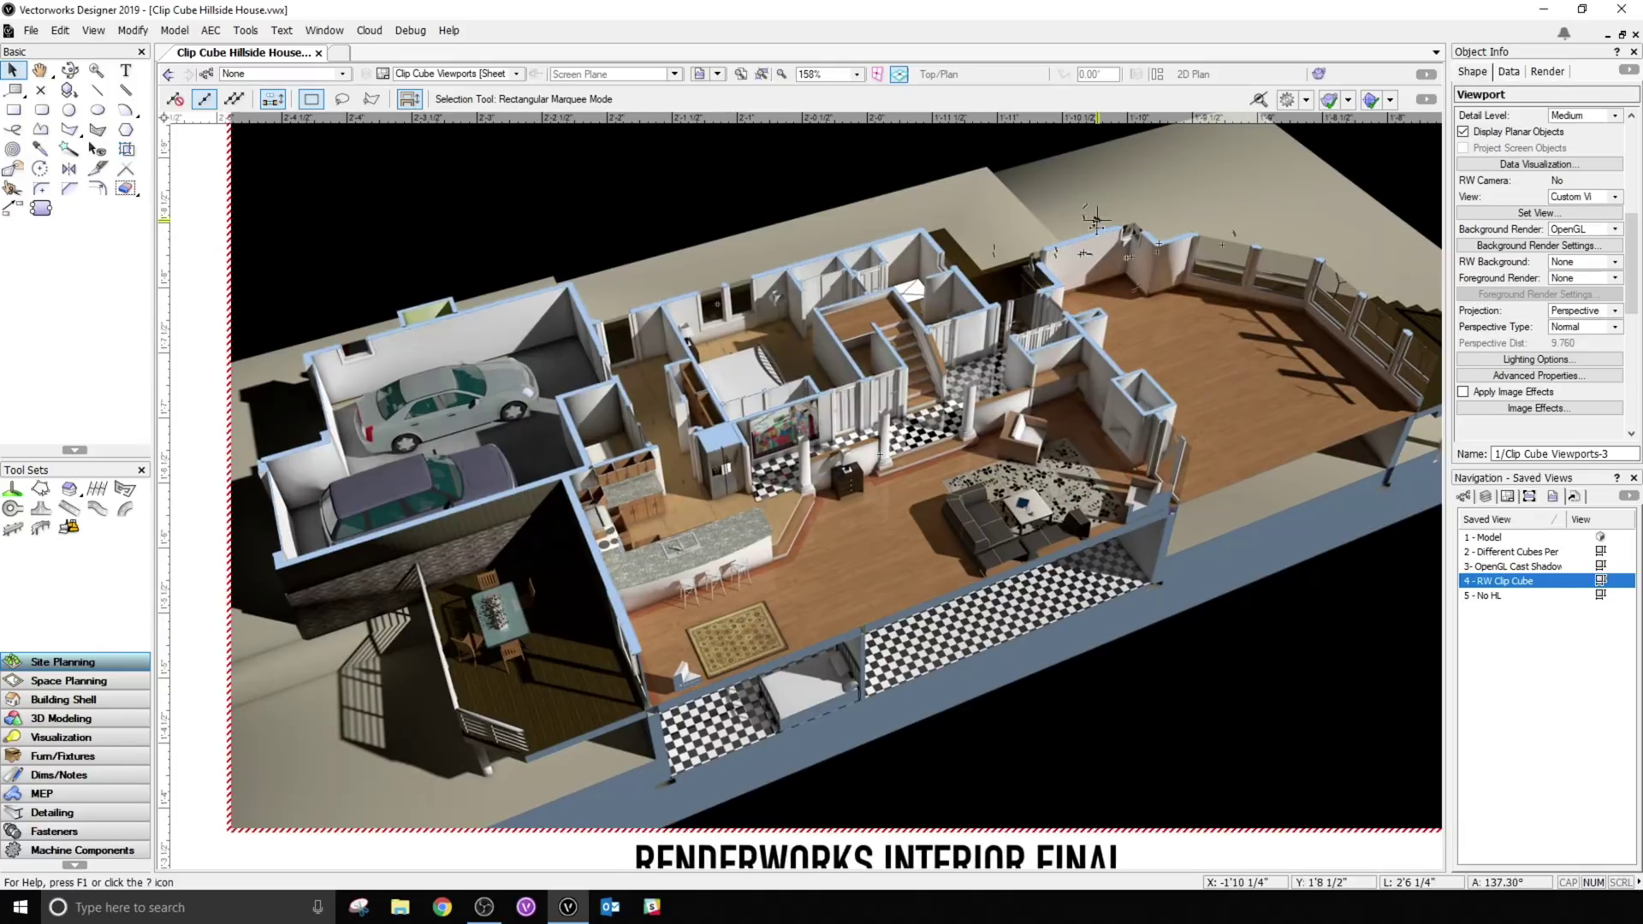
scroll(814, 248, "down", 3)
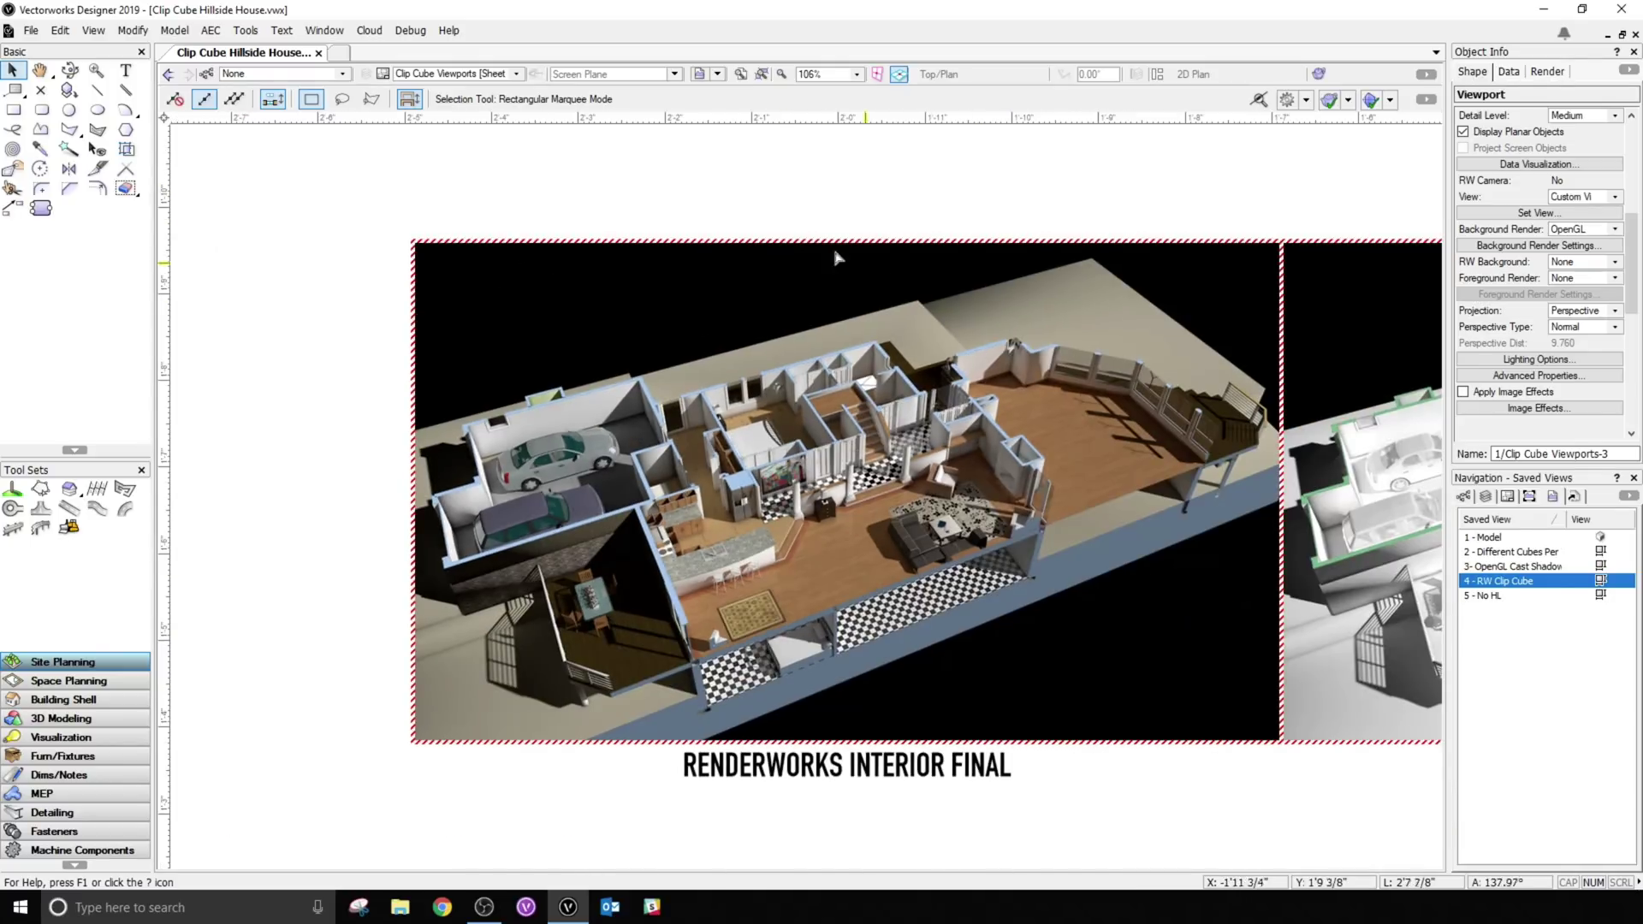
left_click_drag(815, 248, 799, 279)
- Restore the '3-OpenGL Cast Shadow' saved view and pick out the Shadows of Clipped Geometry viewport
double_click(1520, 568)
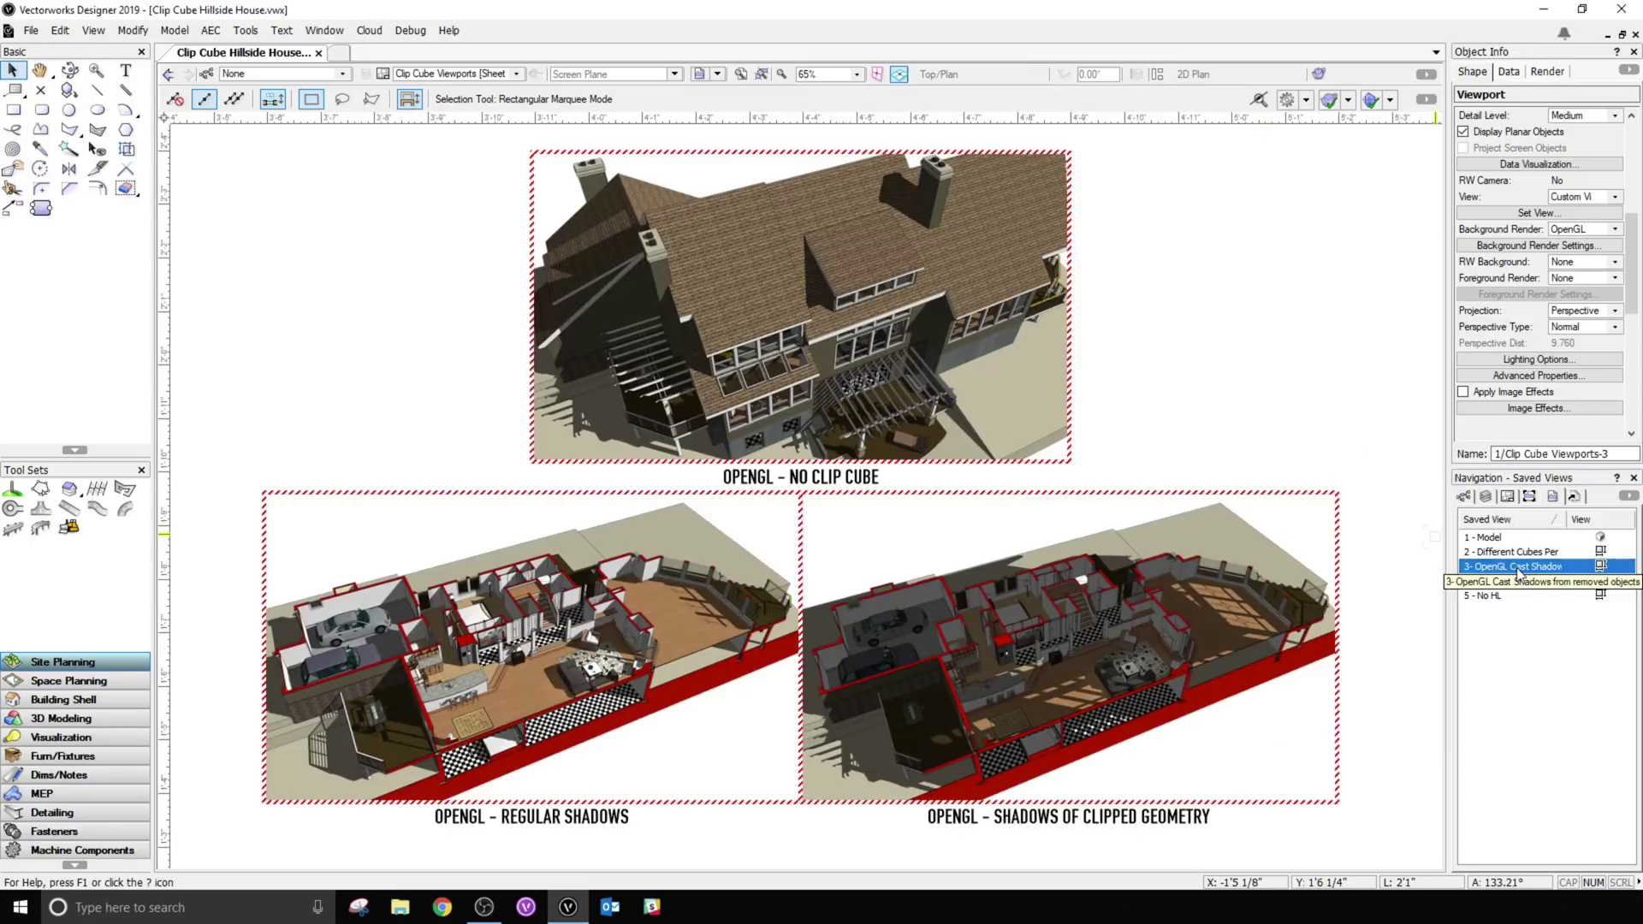
left_click(1292, 390)
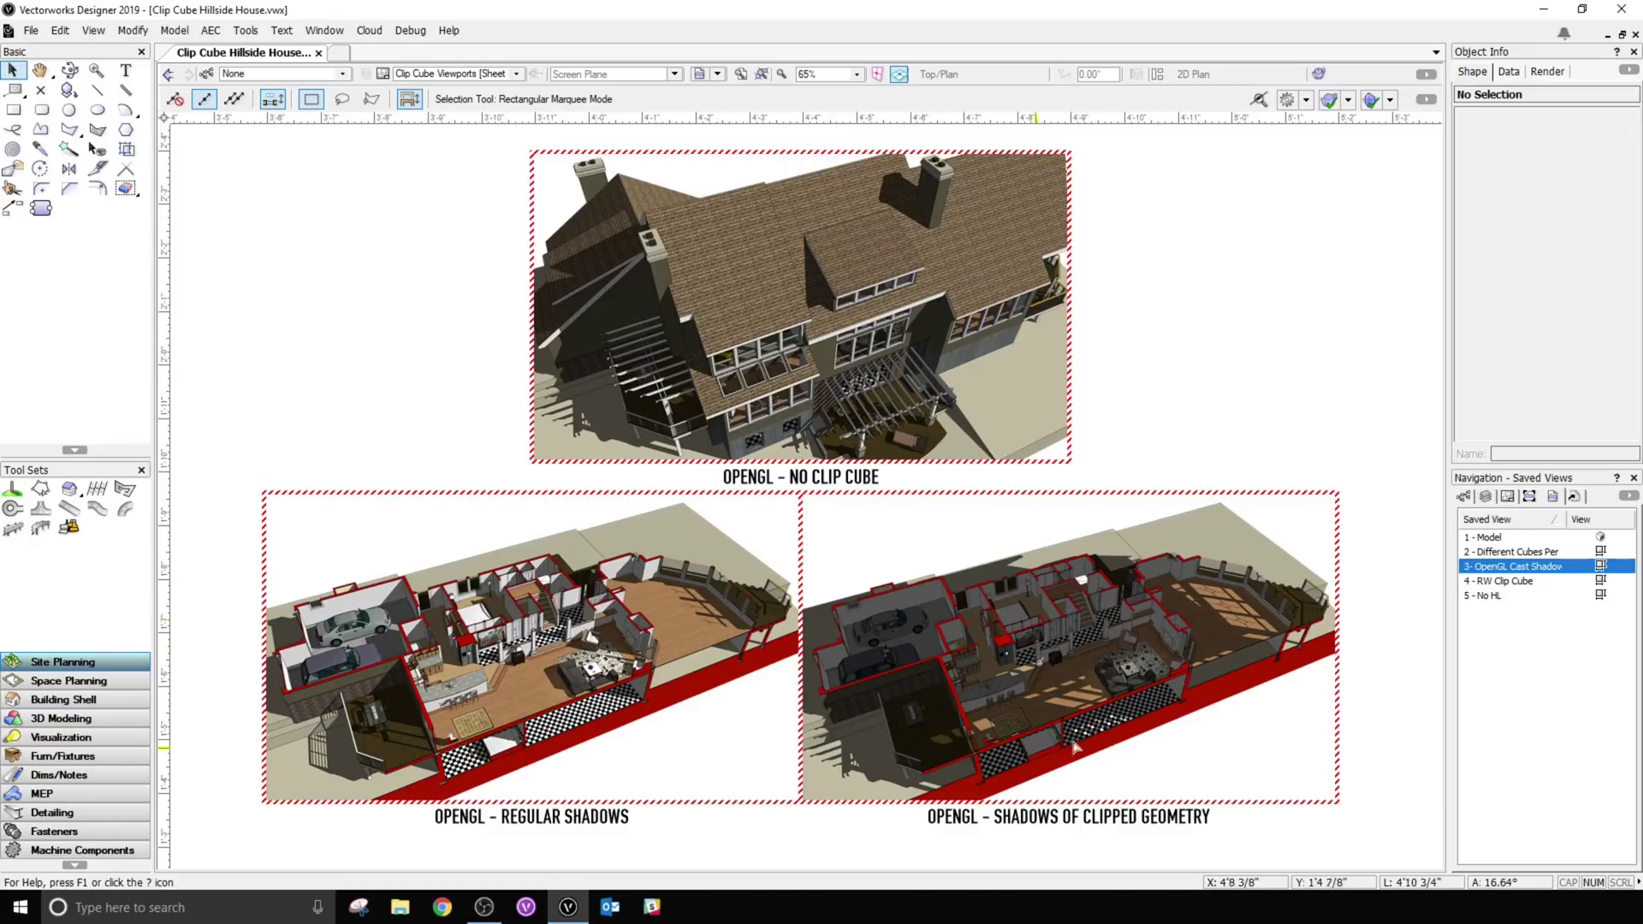
left_click(1117, 698)
key("Escape")
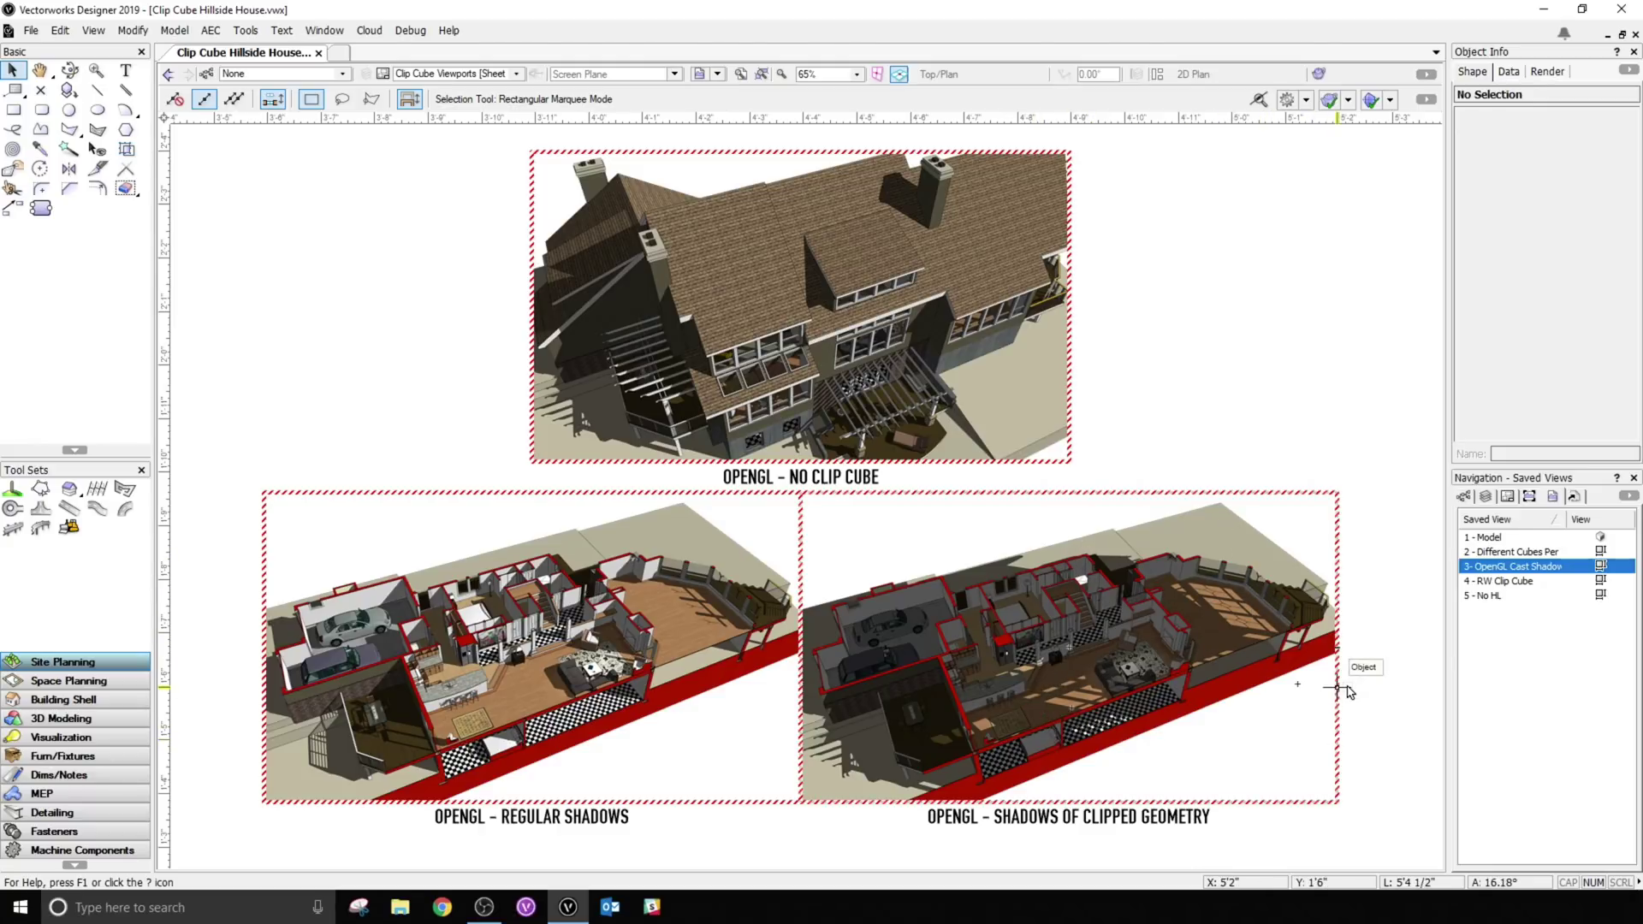
- Review the Shadows of Clipped Geometry viewport's advanced properties and cancel without changes
left_click(948, 685)
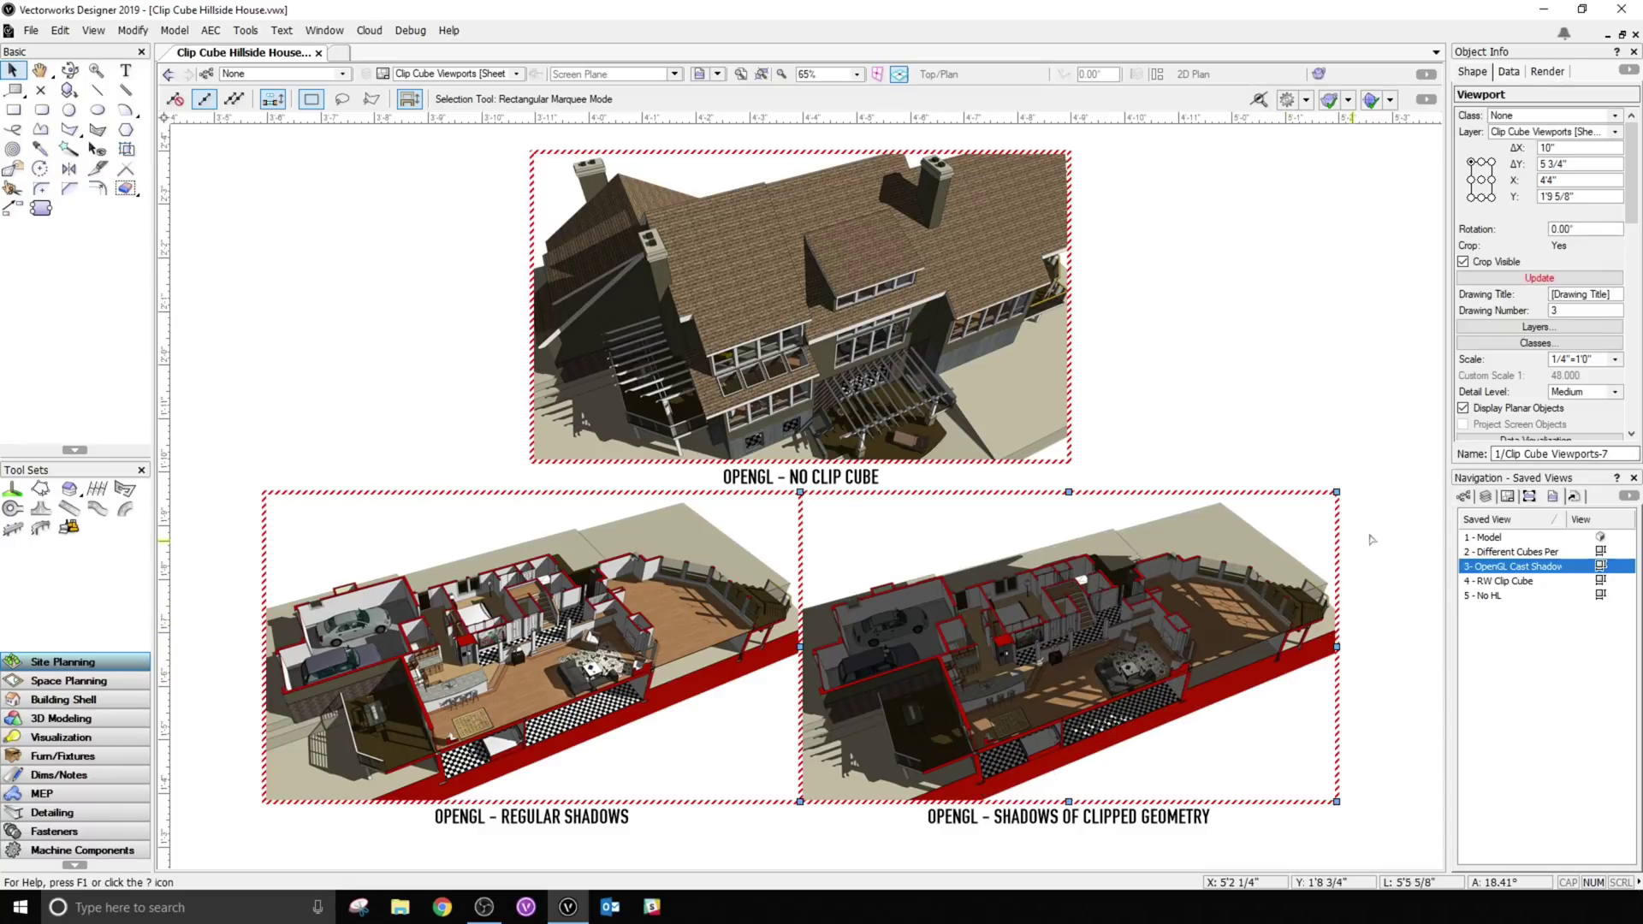
left_click_drag(1638, 225, 1632, 324)
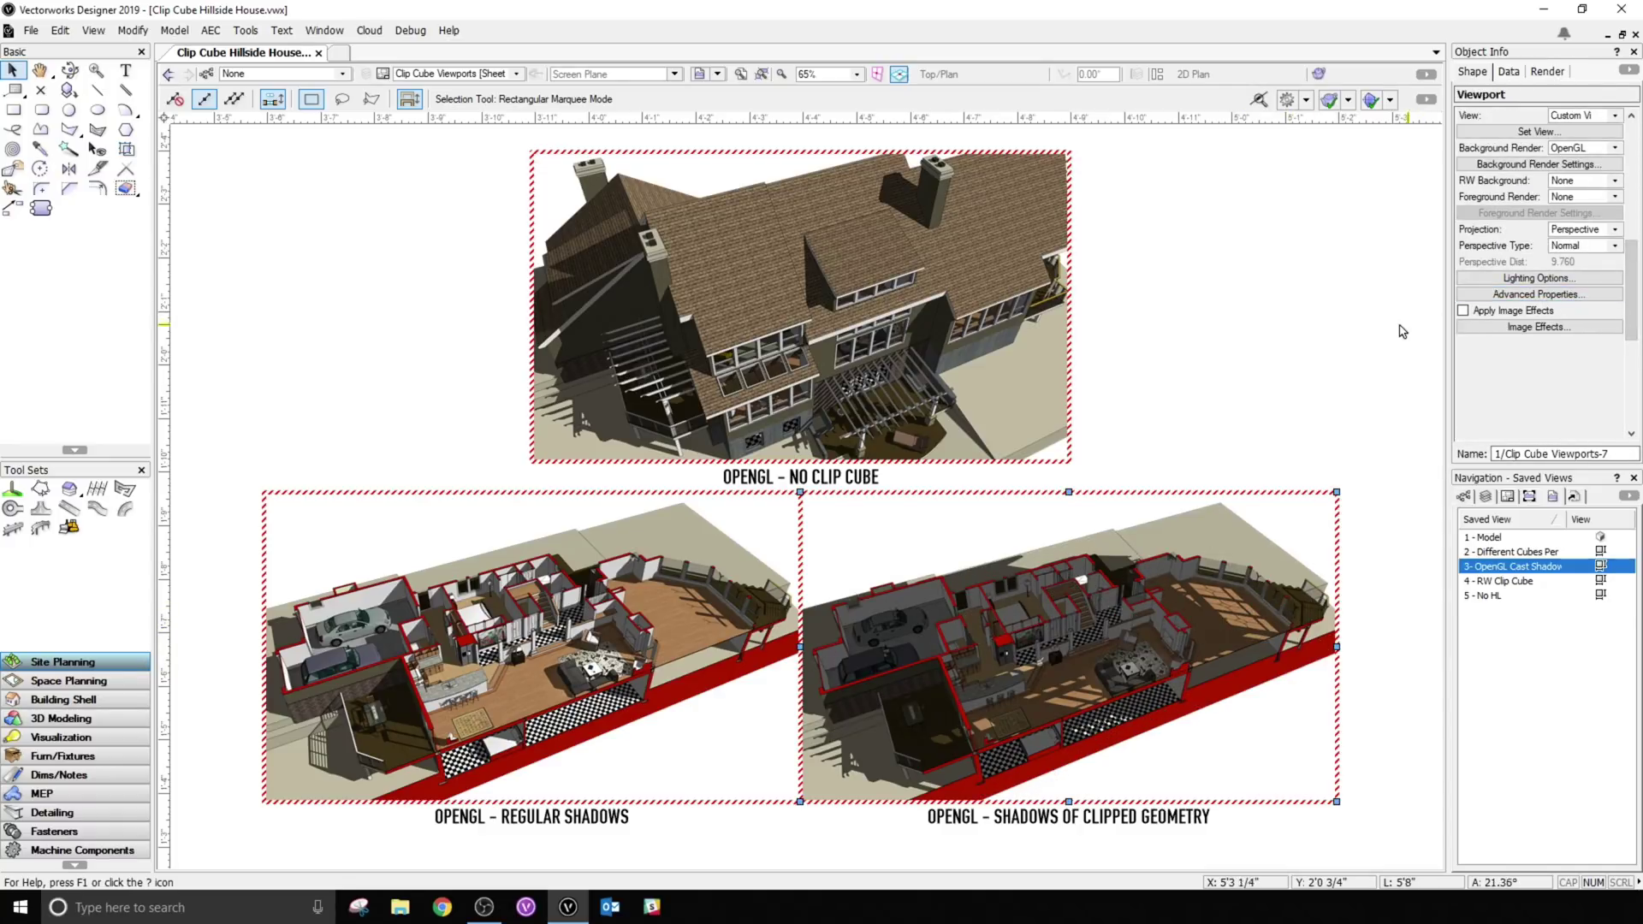
left_click(1464, 296)
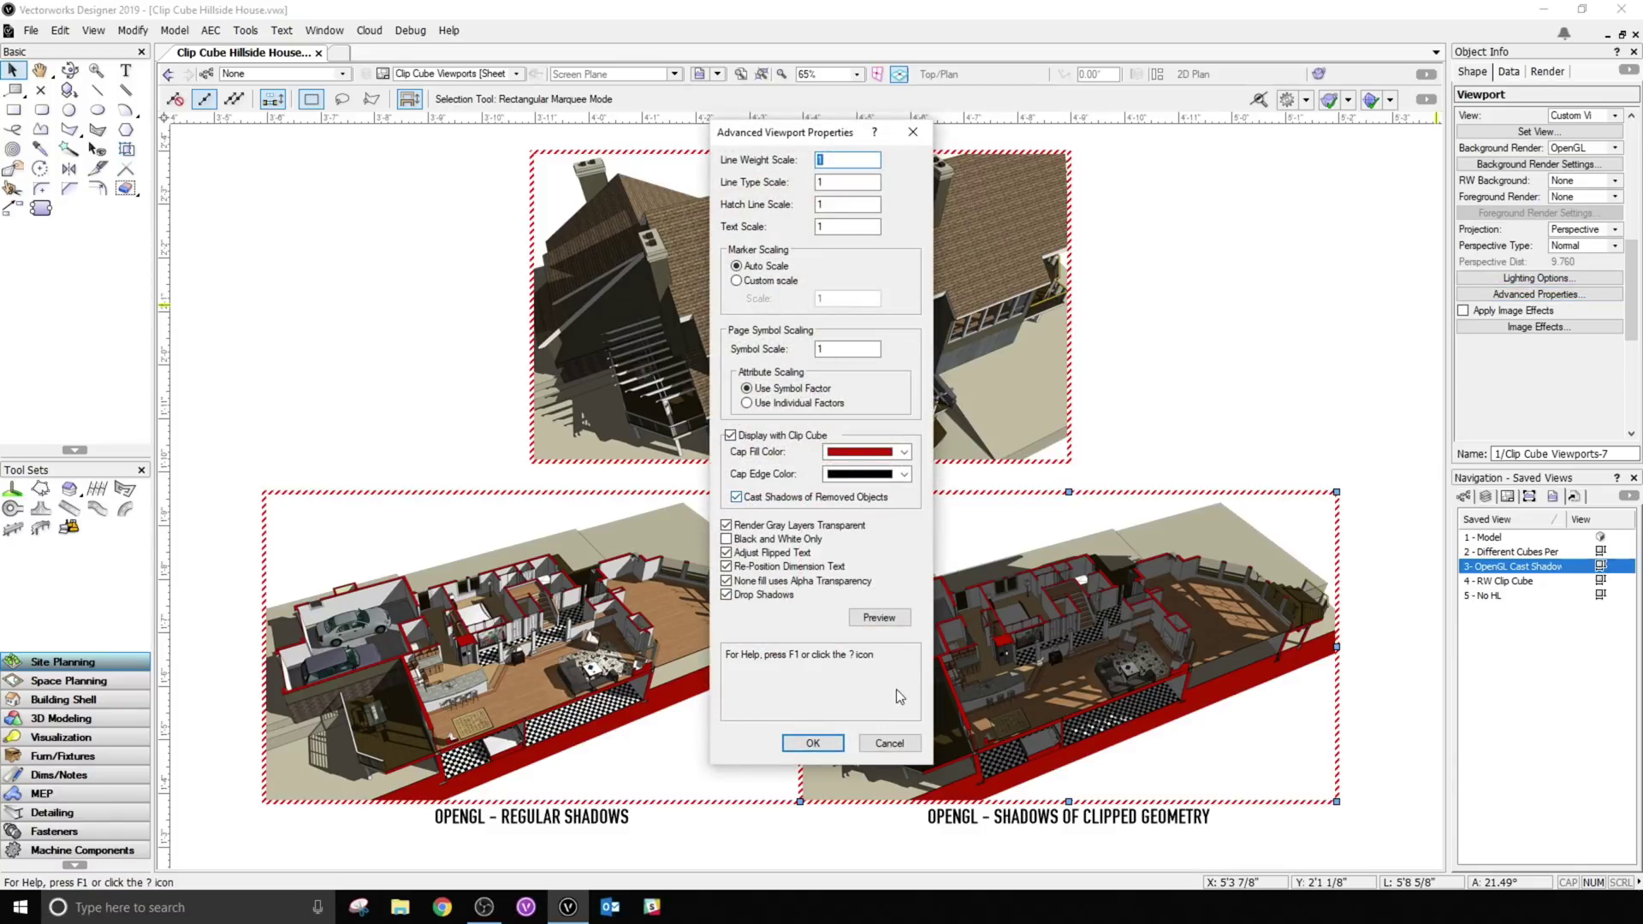
left_click(889, 743)
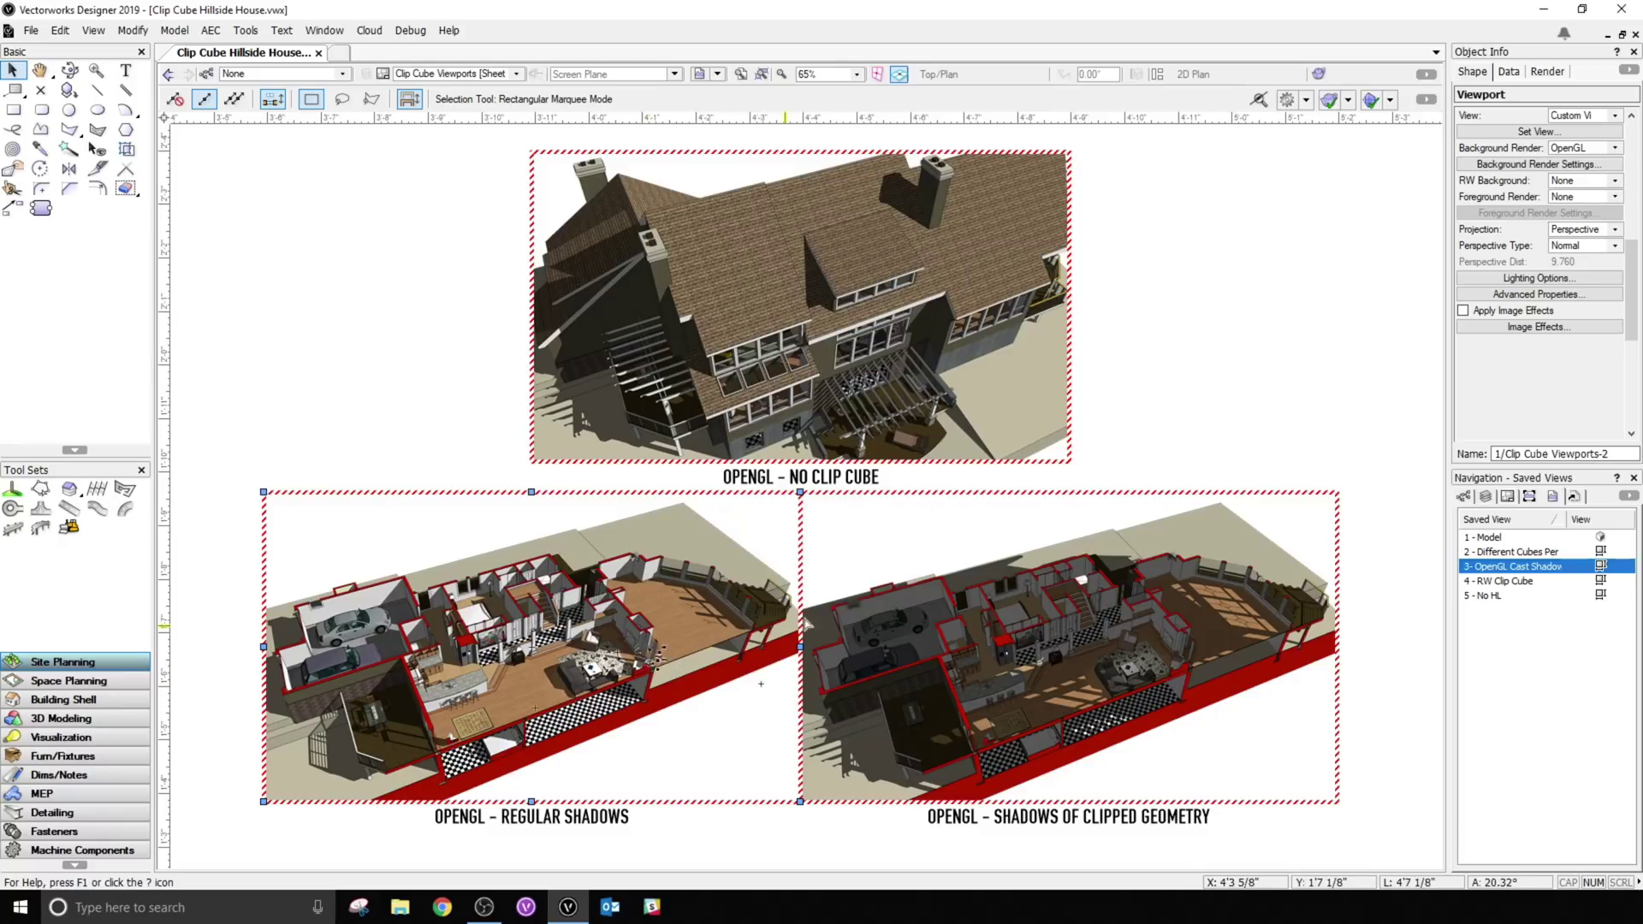
- Review the Regular Shadows viewport's advanced properties and cancel without changes
left_click(636, 620)
left_click(1538, 295)
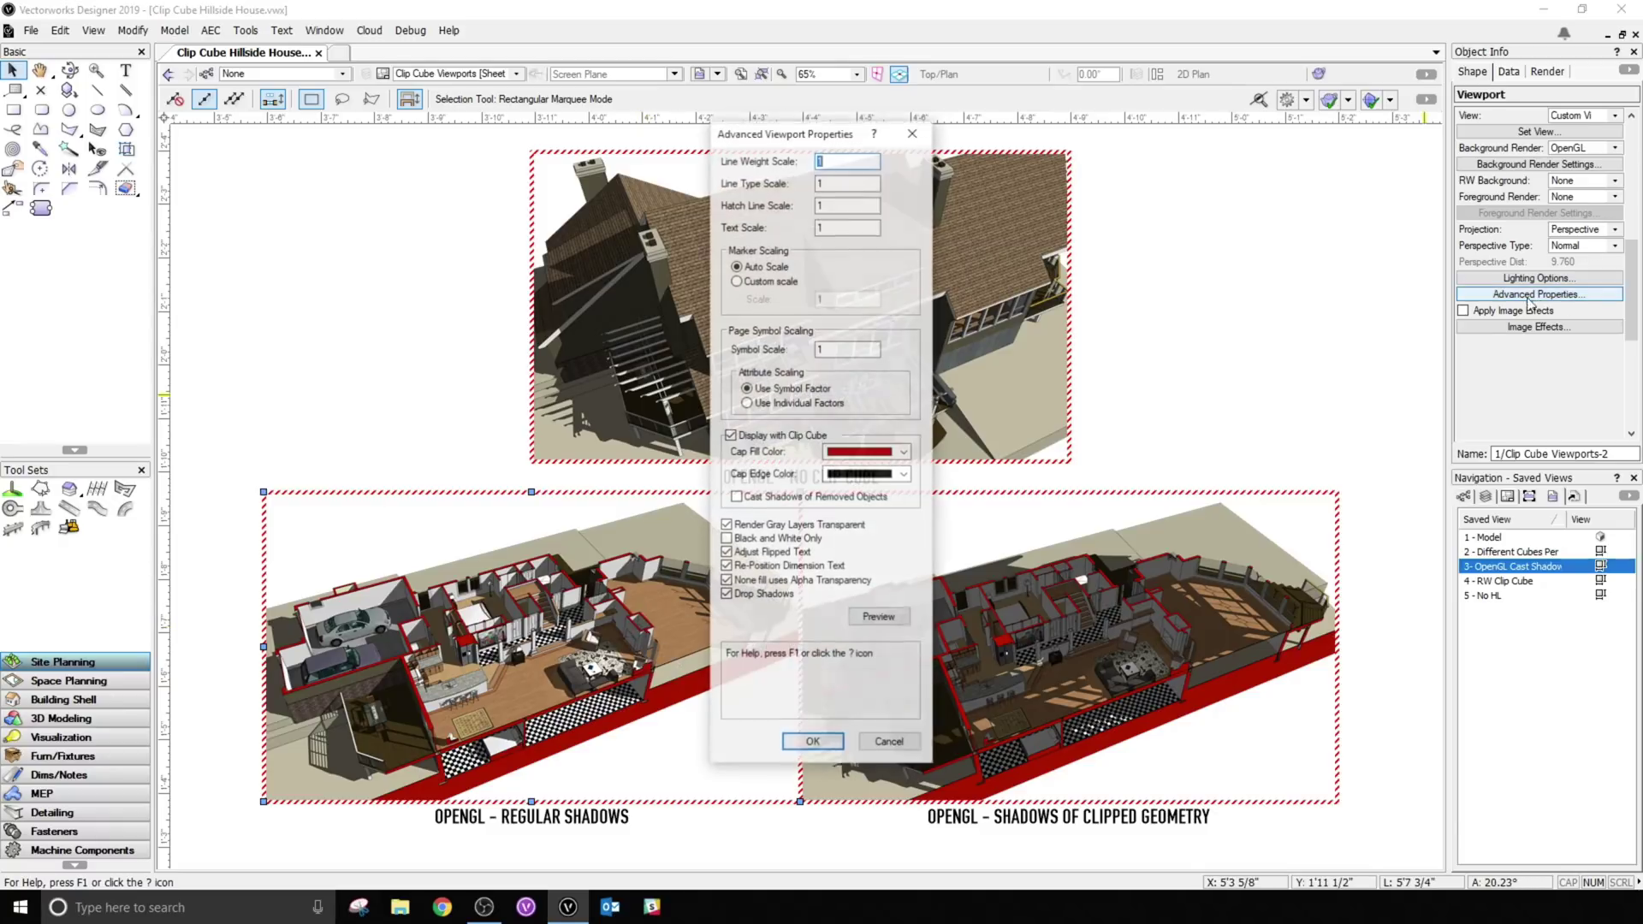
left_click(910, 743)
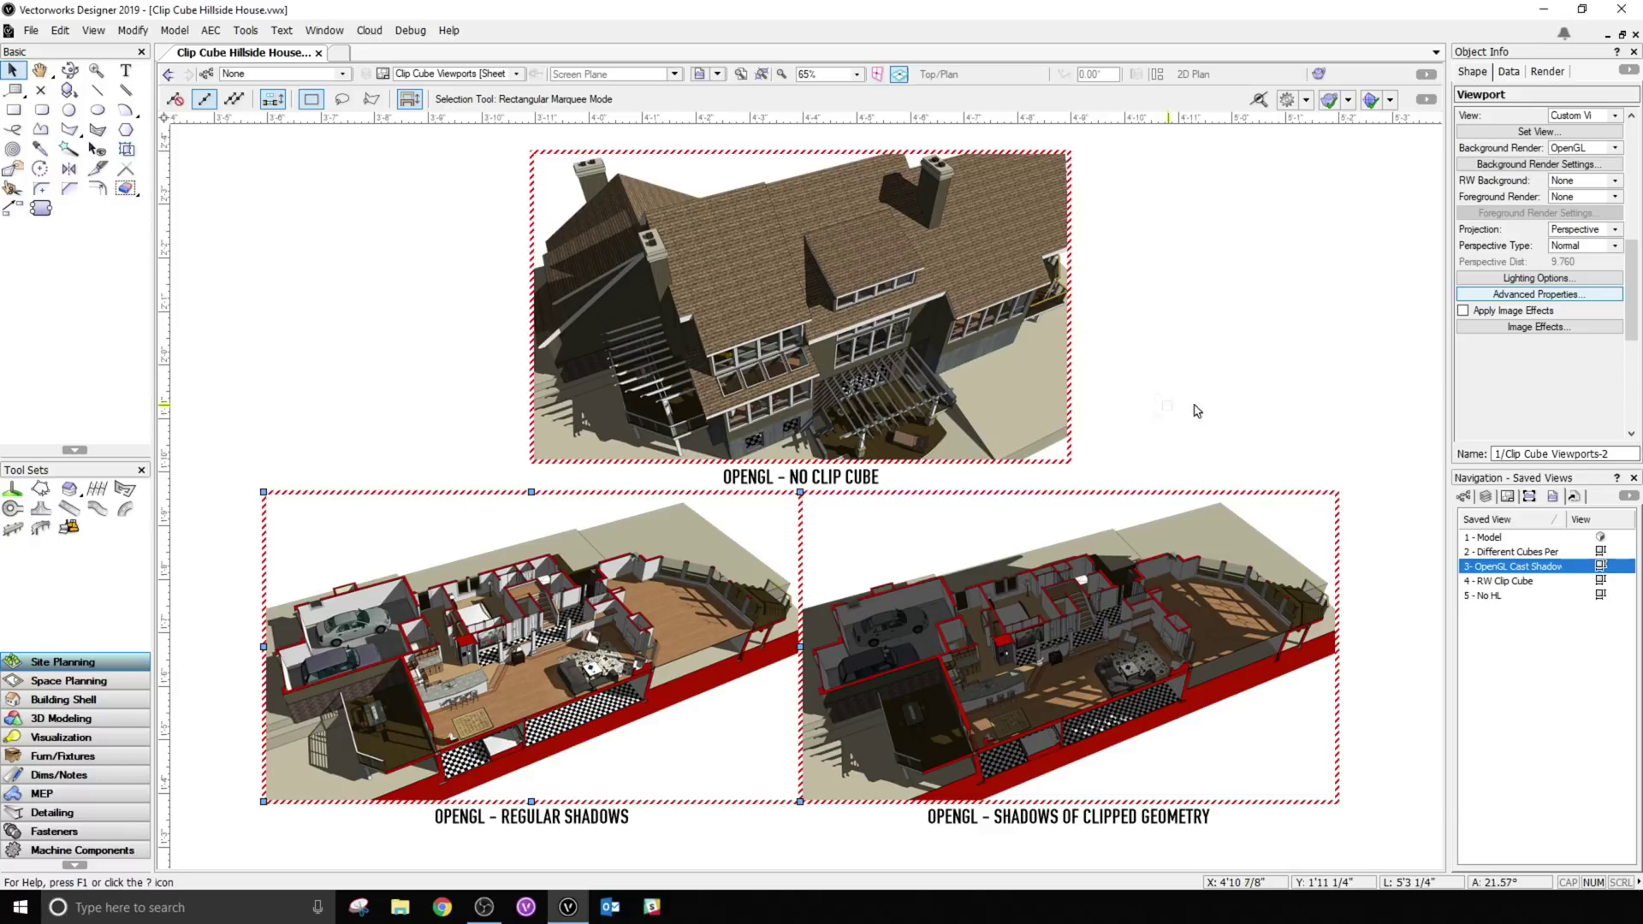
double_click(1499, 597)
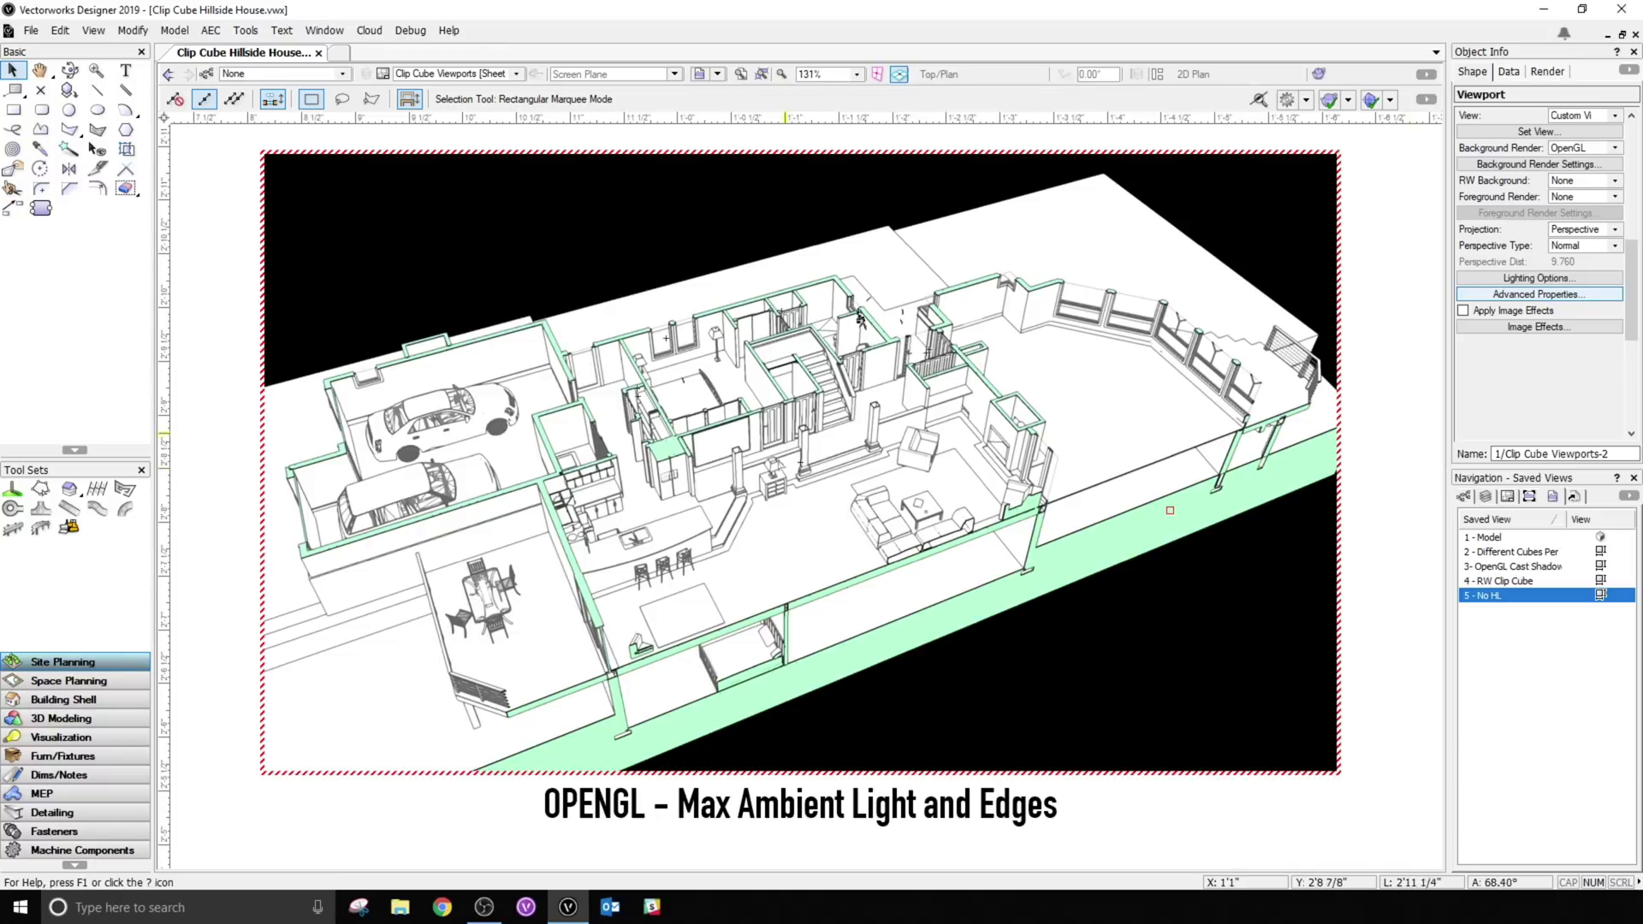
left_click(1385, 382)
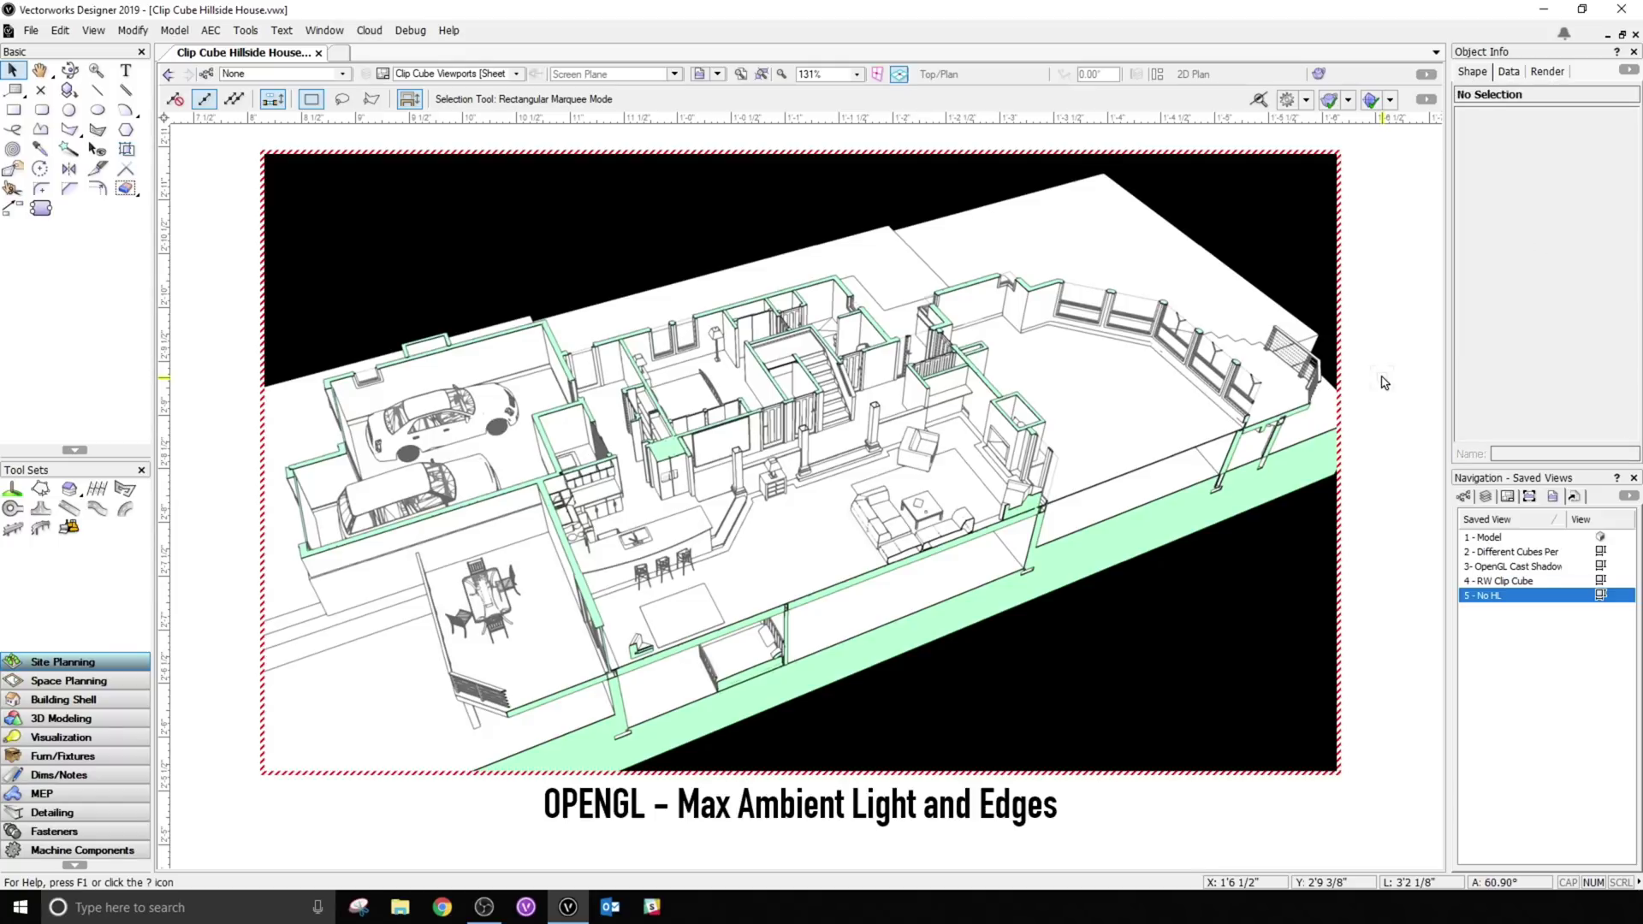